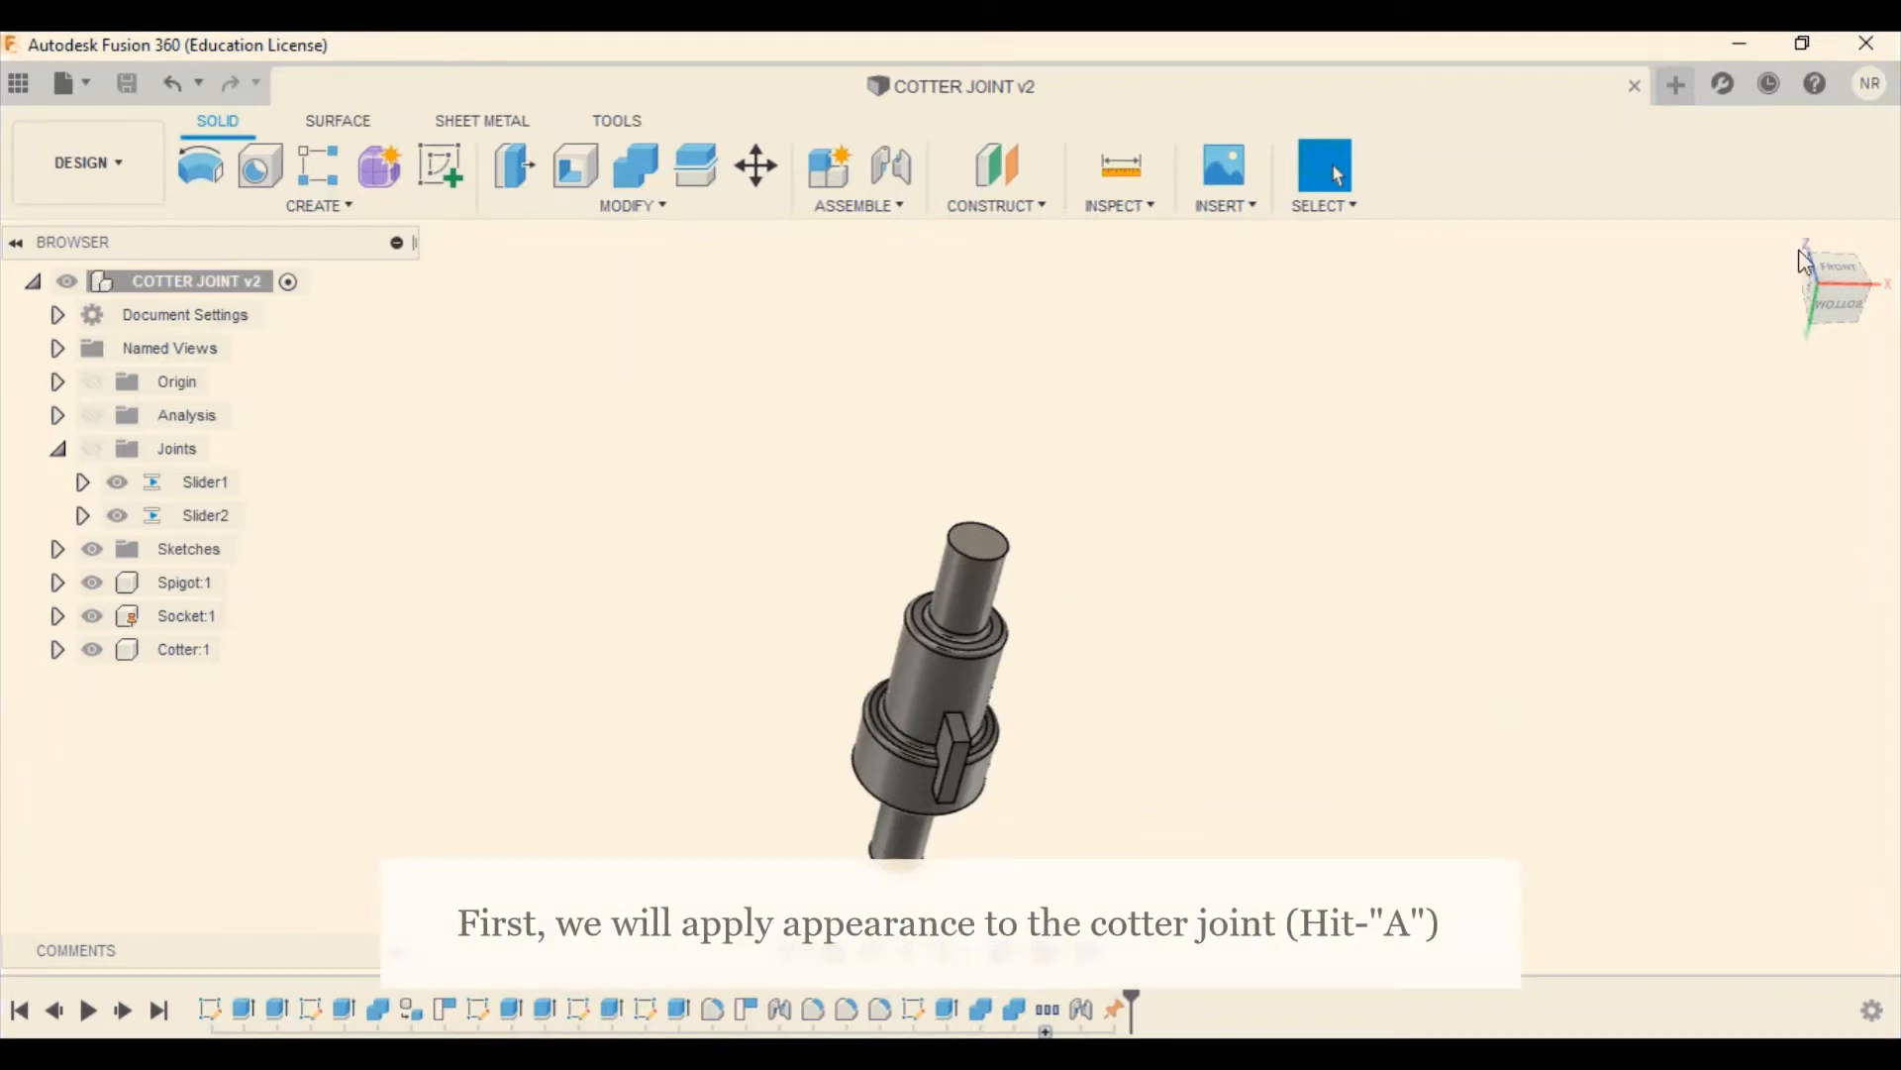
# Open the Appearance settings for bodies and components and expand the Metal library to its Aluminum appearances
pyautogui.press('a')
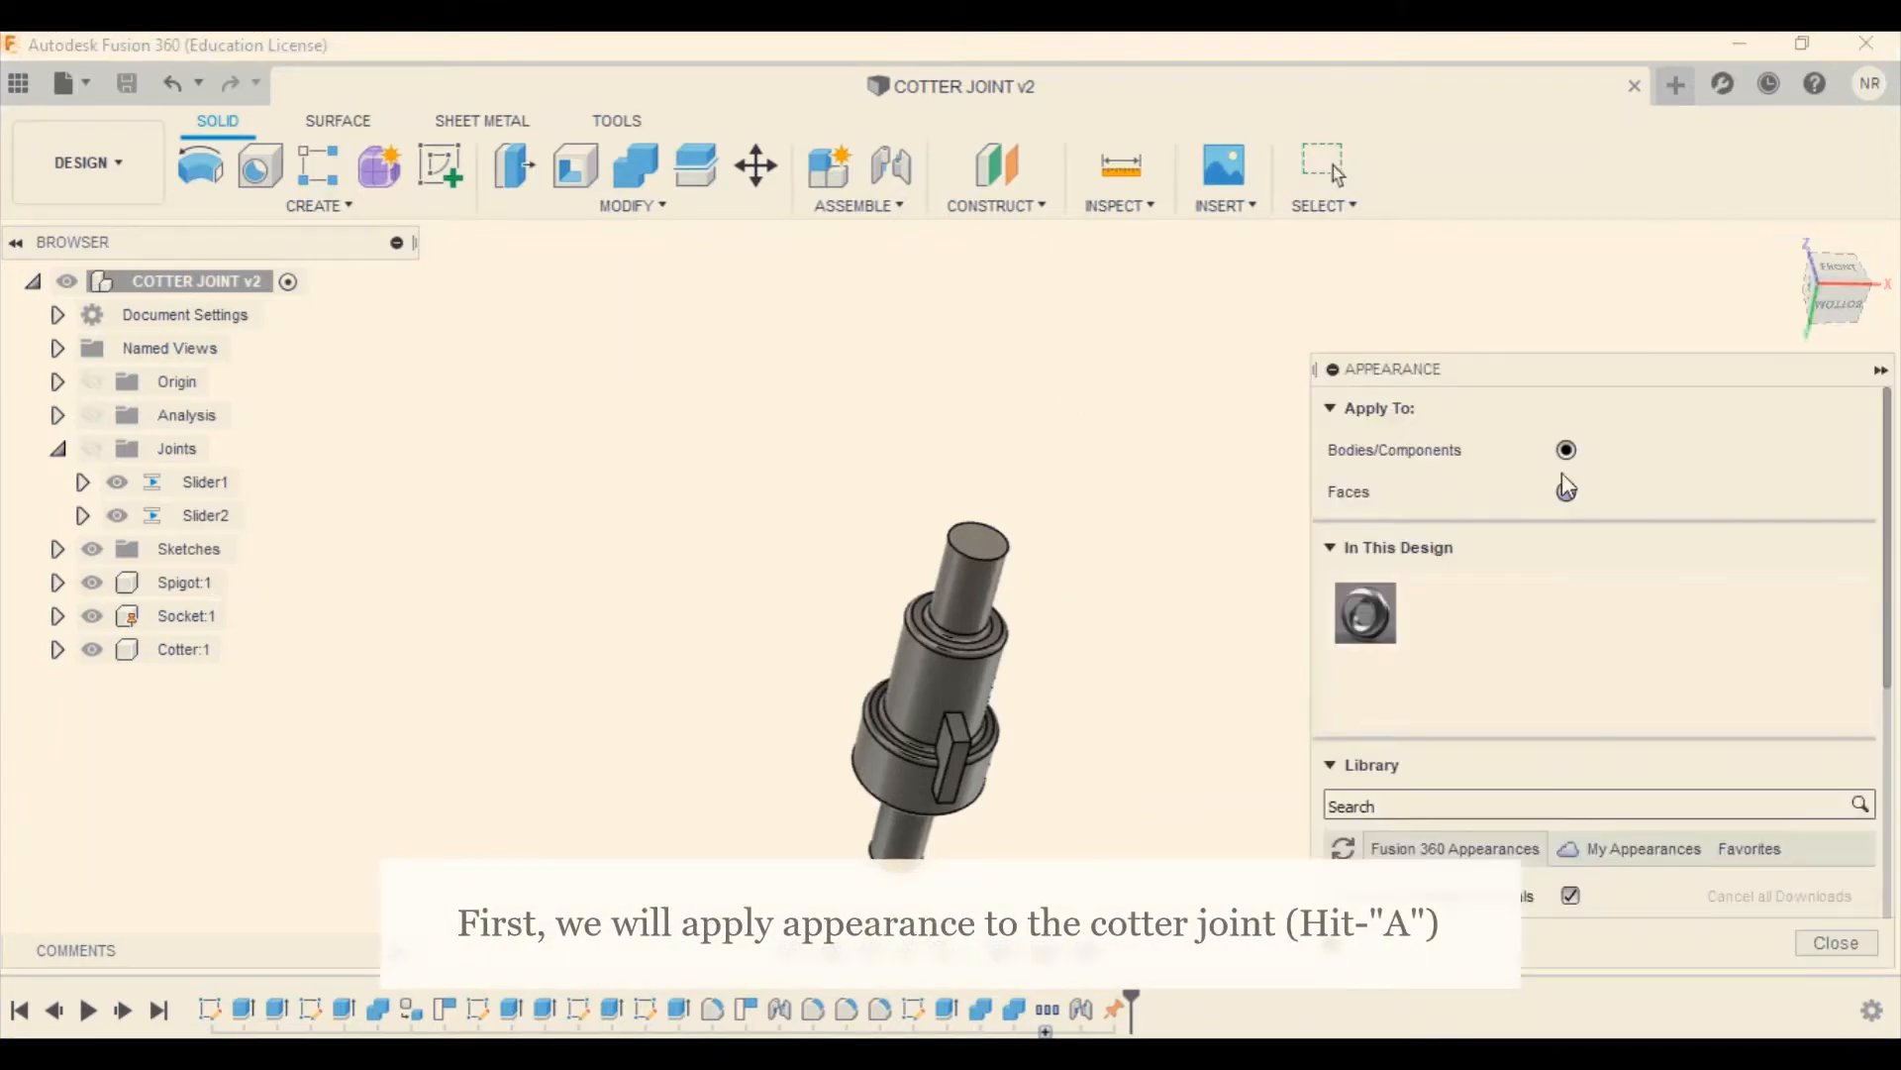
pyautogui.moveTo(1617, 368); pyautogui.dragTo(1590, 237)
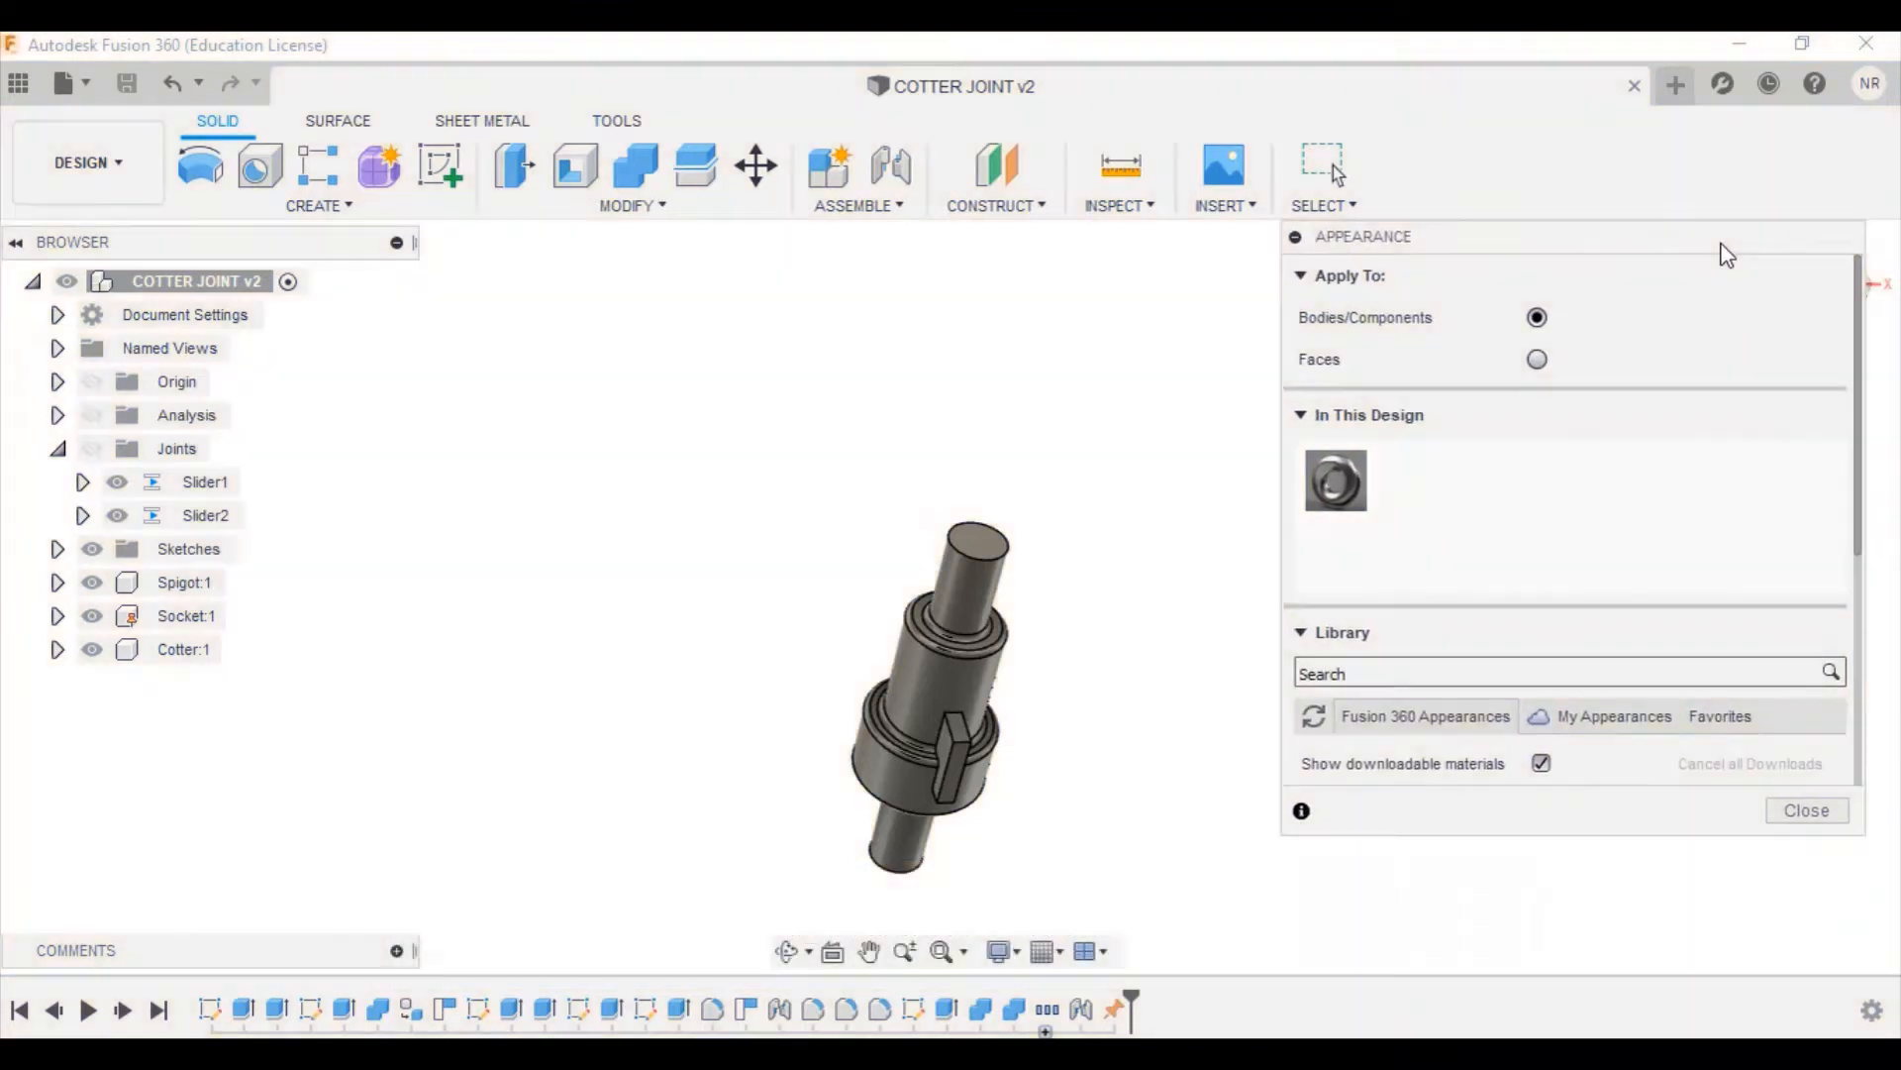
pyautogui.moveTo(1722, 247); pyautogui.dragTo(1624, 404)
pyautogui.click(1800, 250)
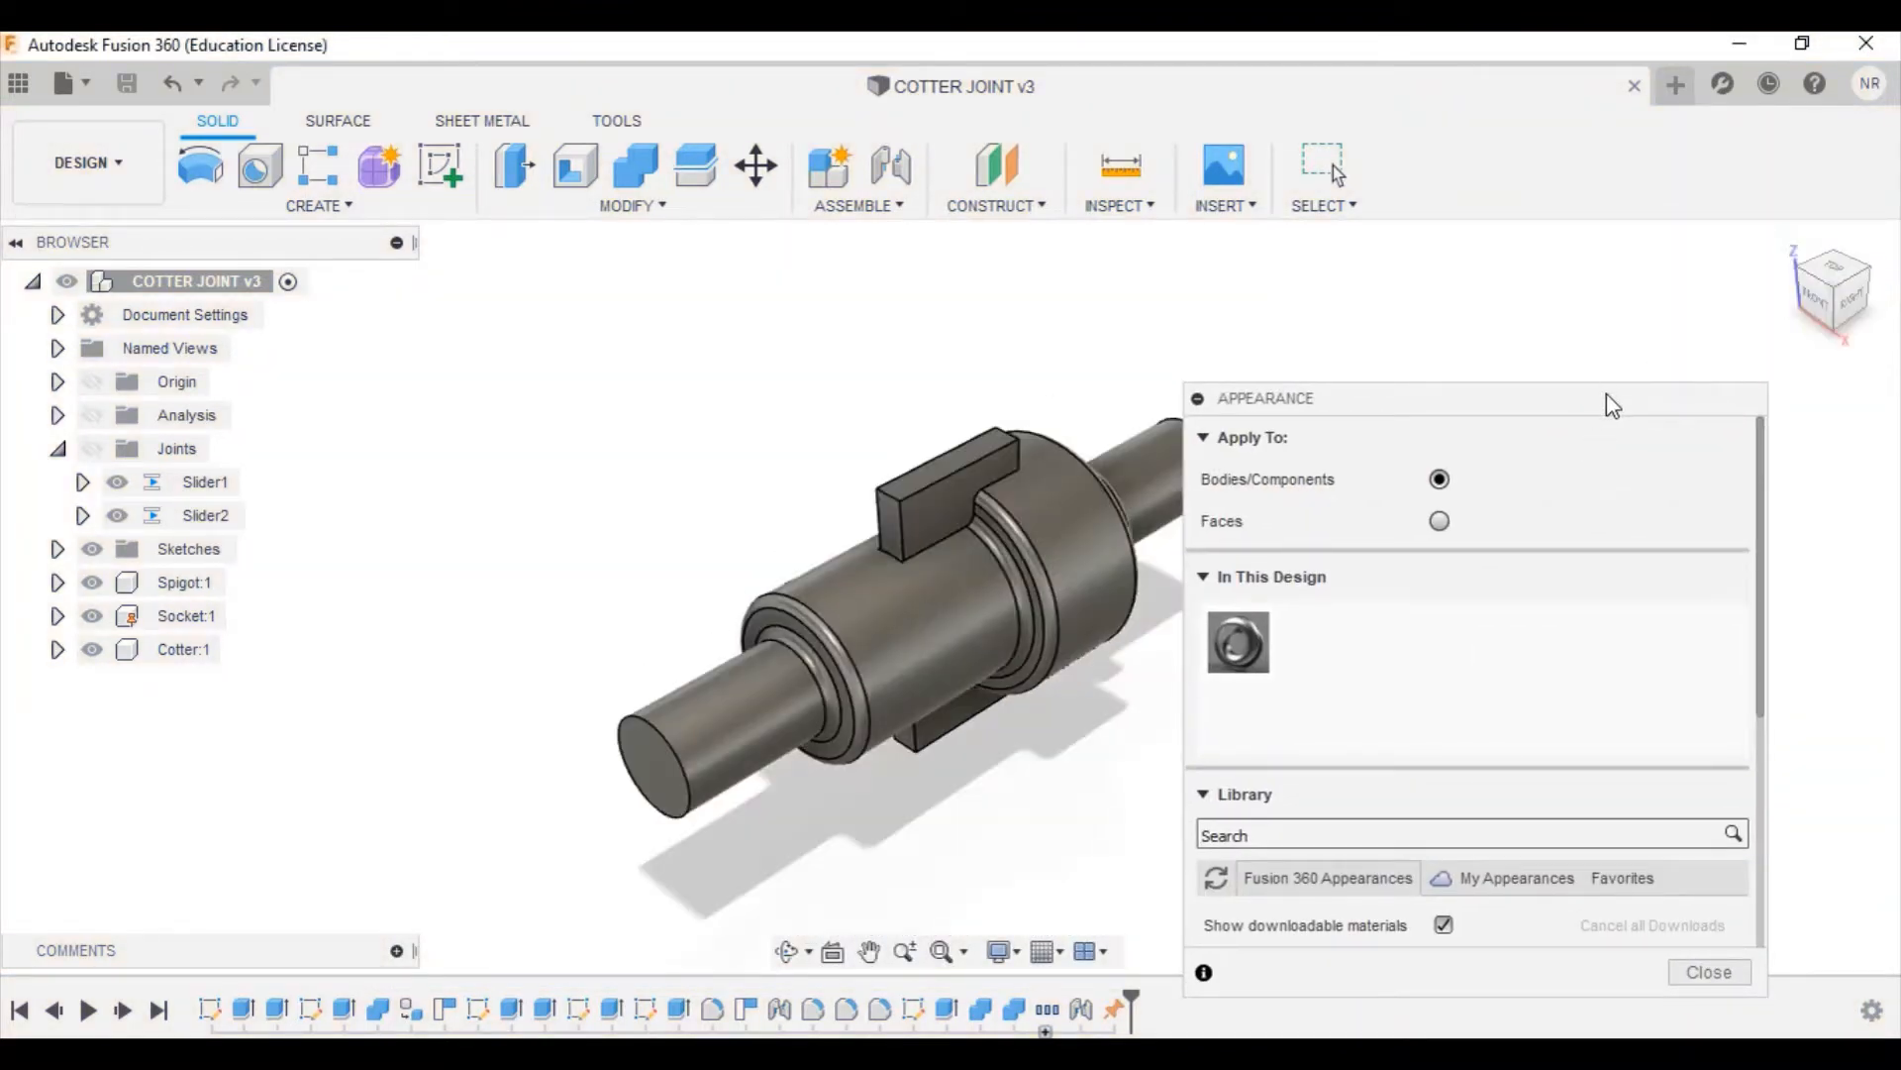
pyautogui.moveTo(1606, 389); pyautogui.dragTo(1743, 276)
pyautogui.scroll(-3, 1519, 602)
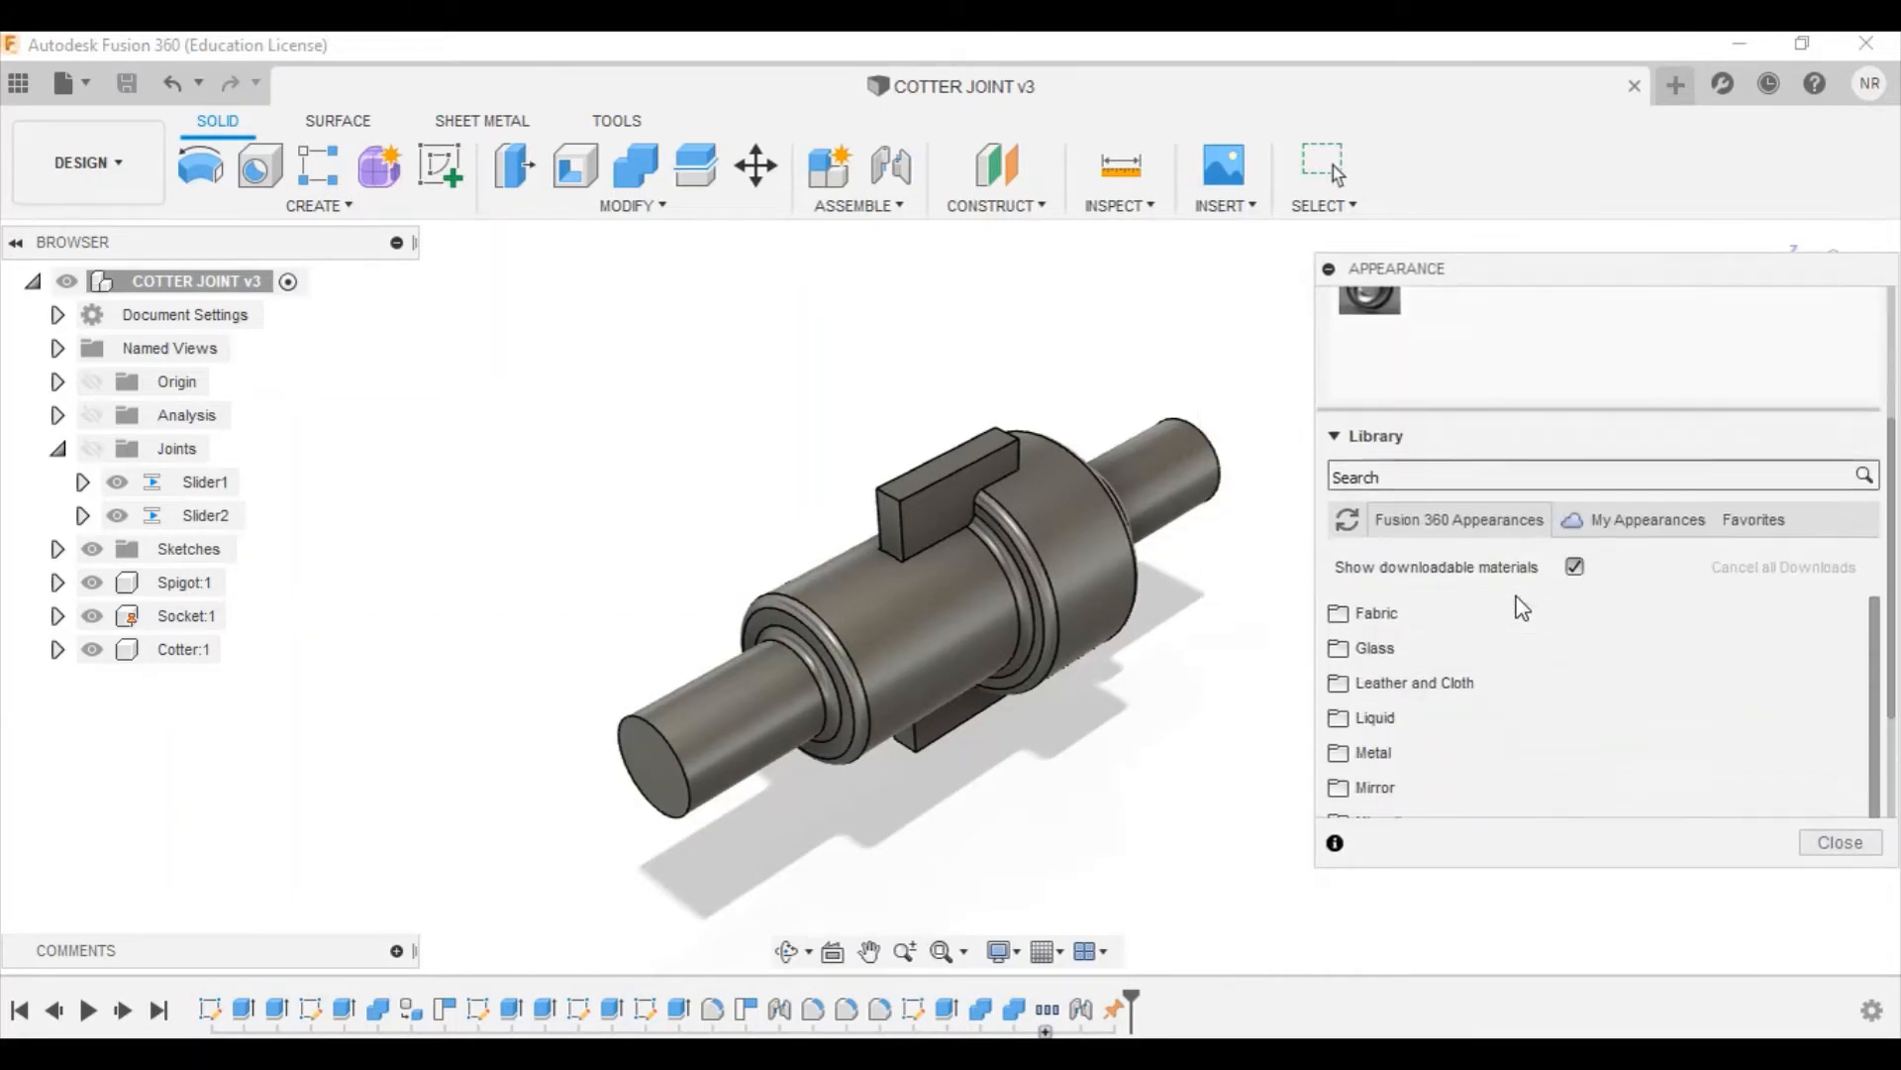
pyautogui.scroll(-1, 1519, 602)
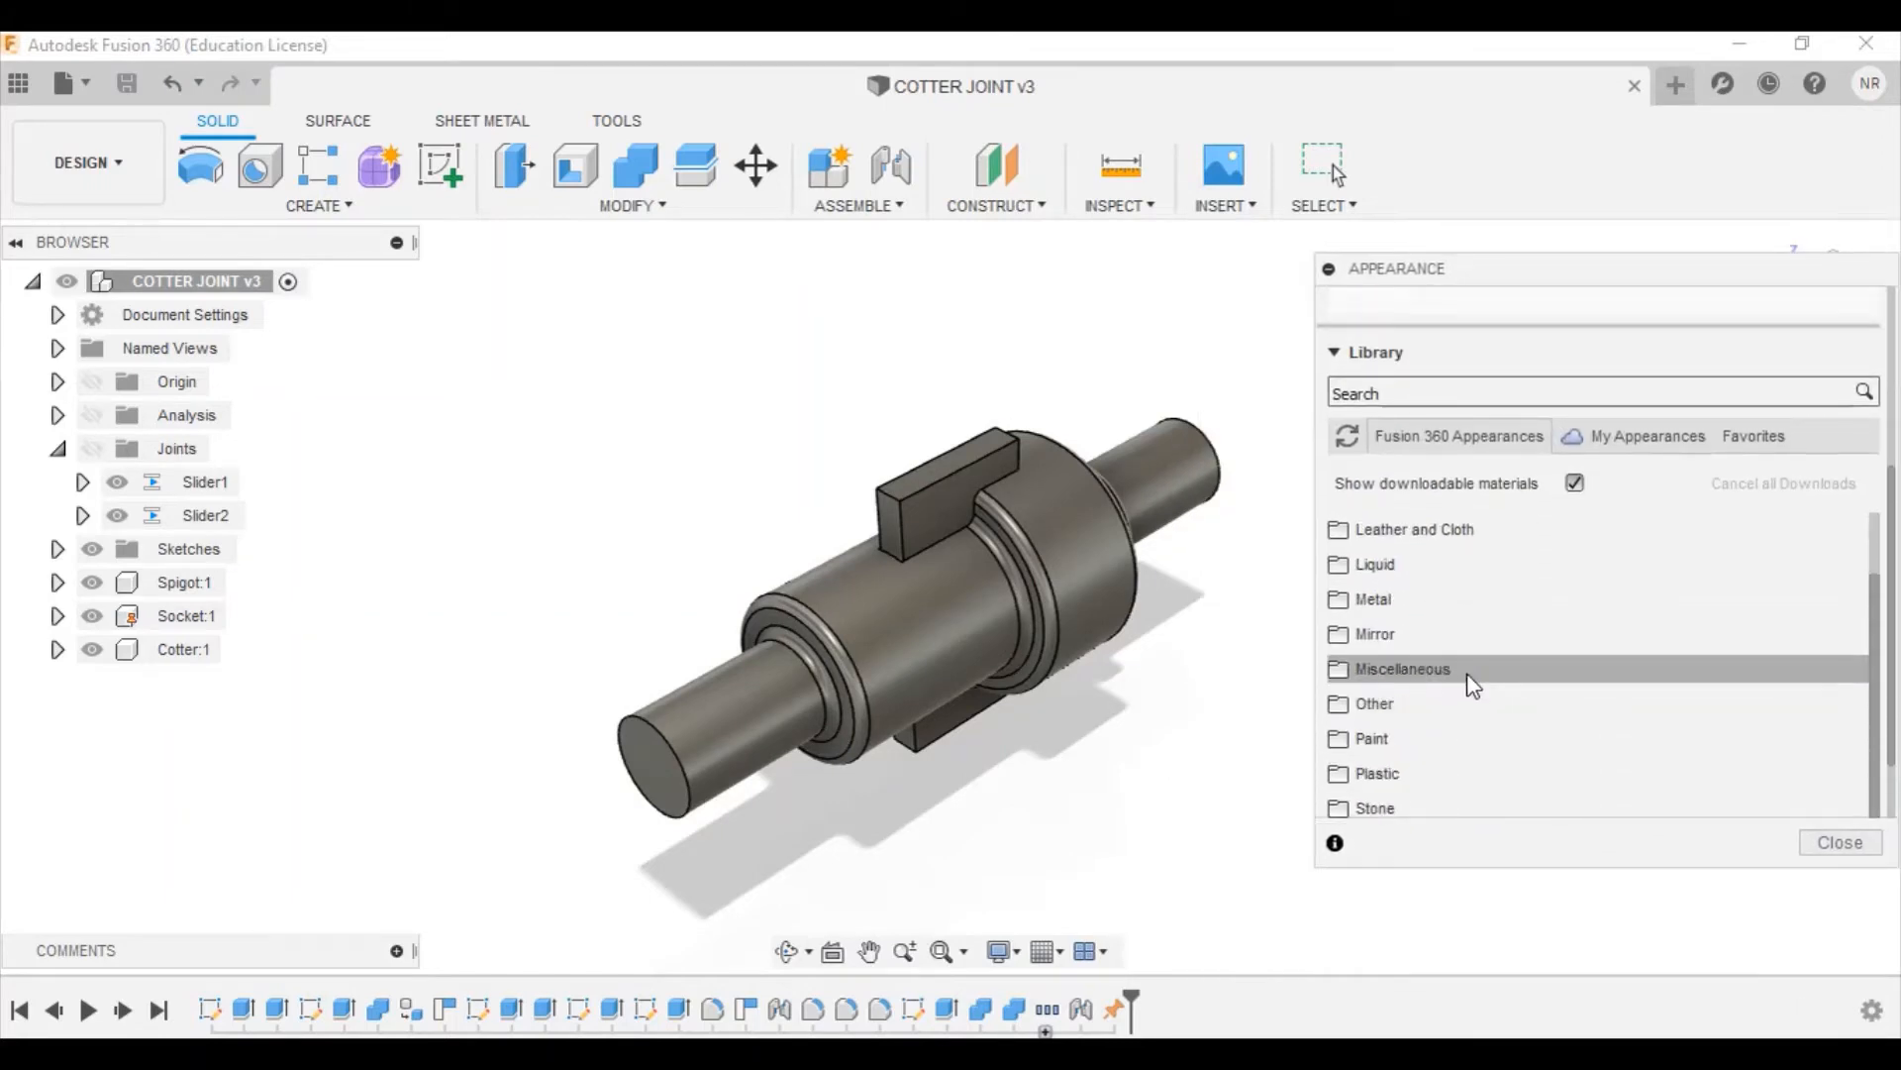
pyautogui.scroll(-1, 1473, 679)
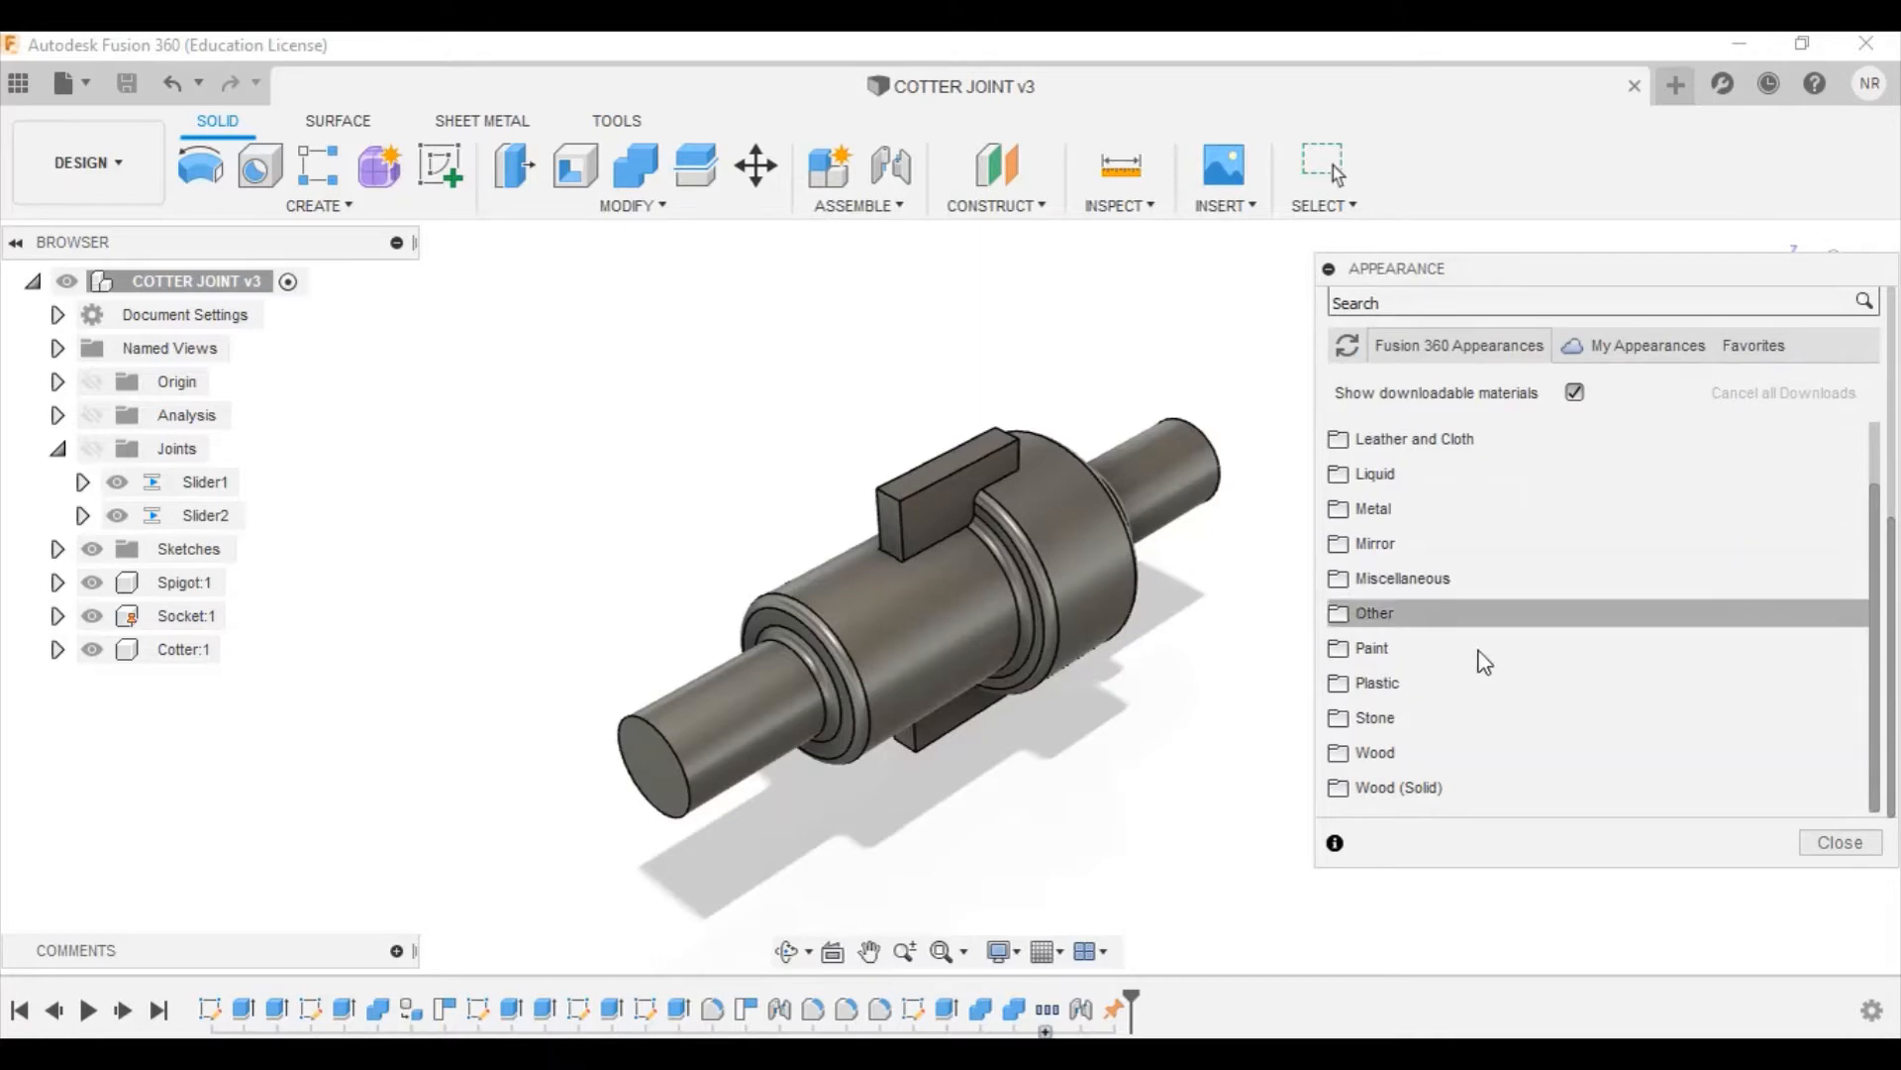
pyautogui.click(1569, 510)
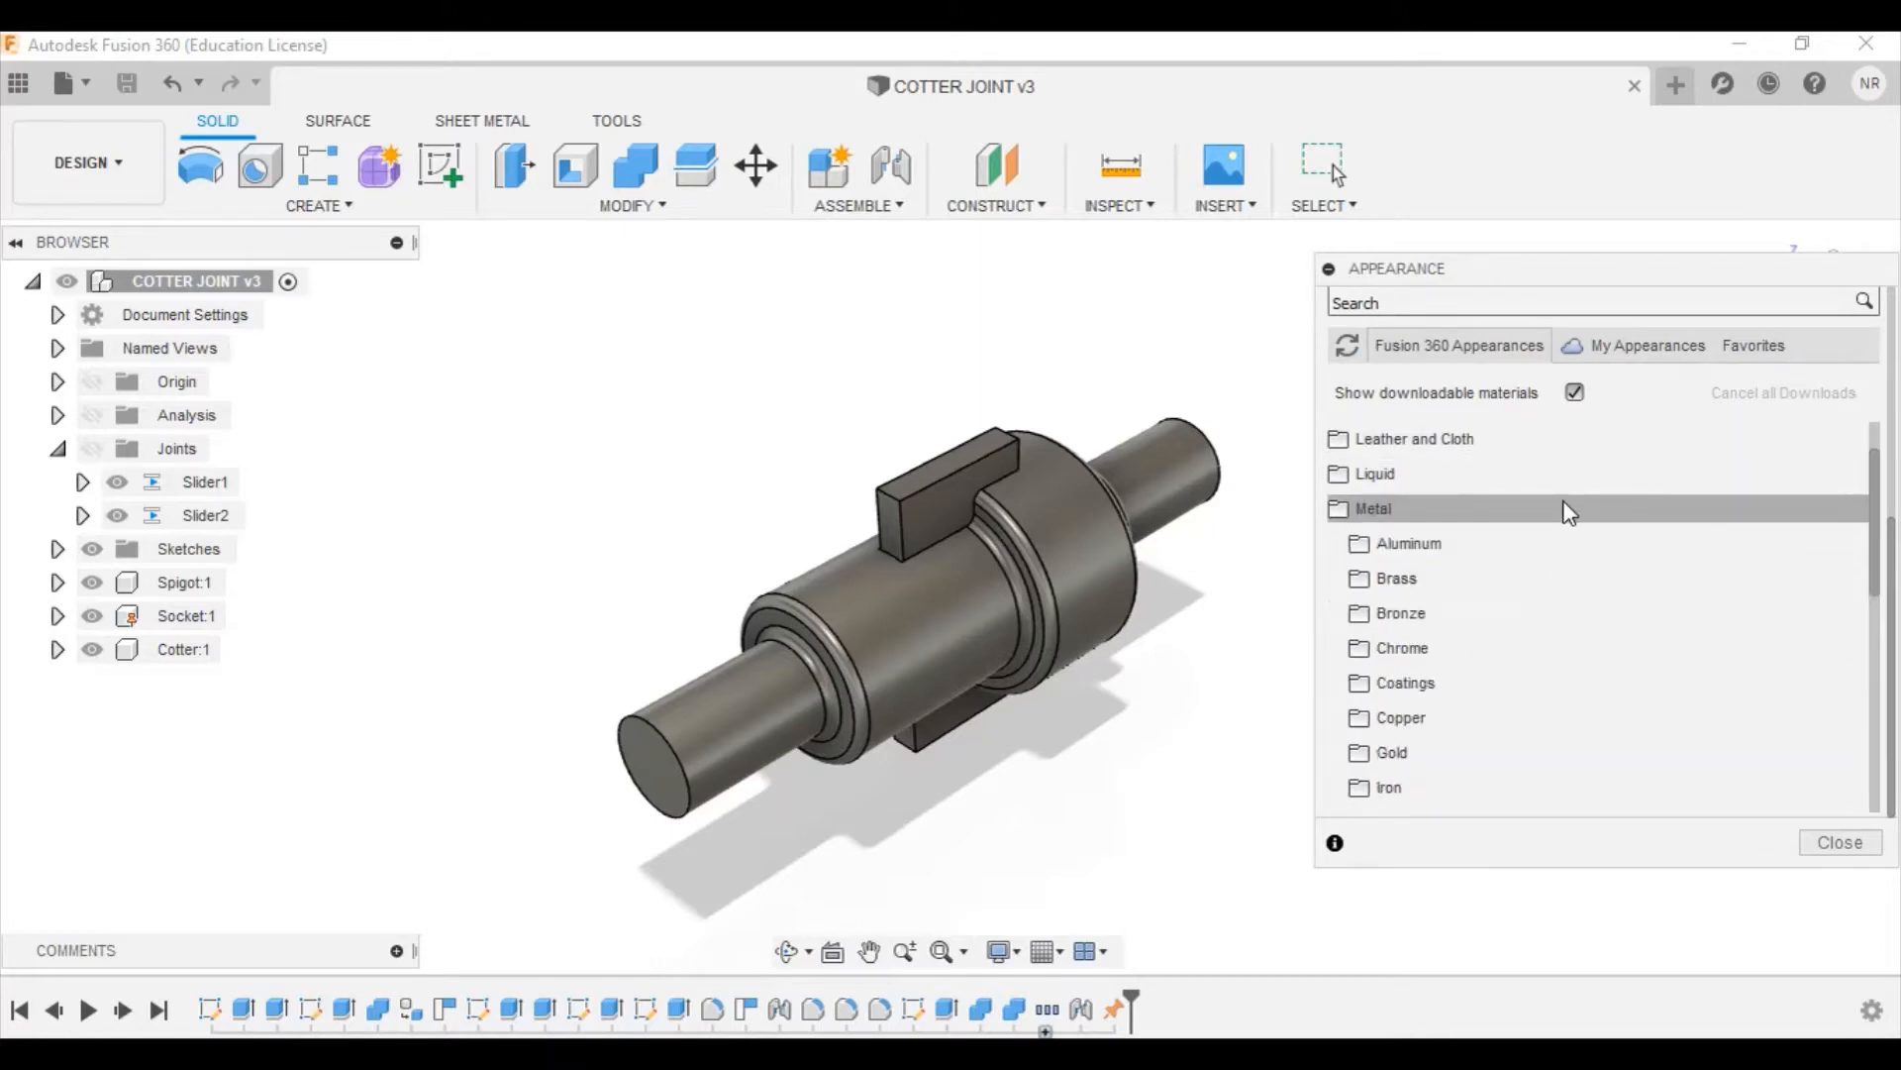
pyautogui.click(1541, 546)
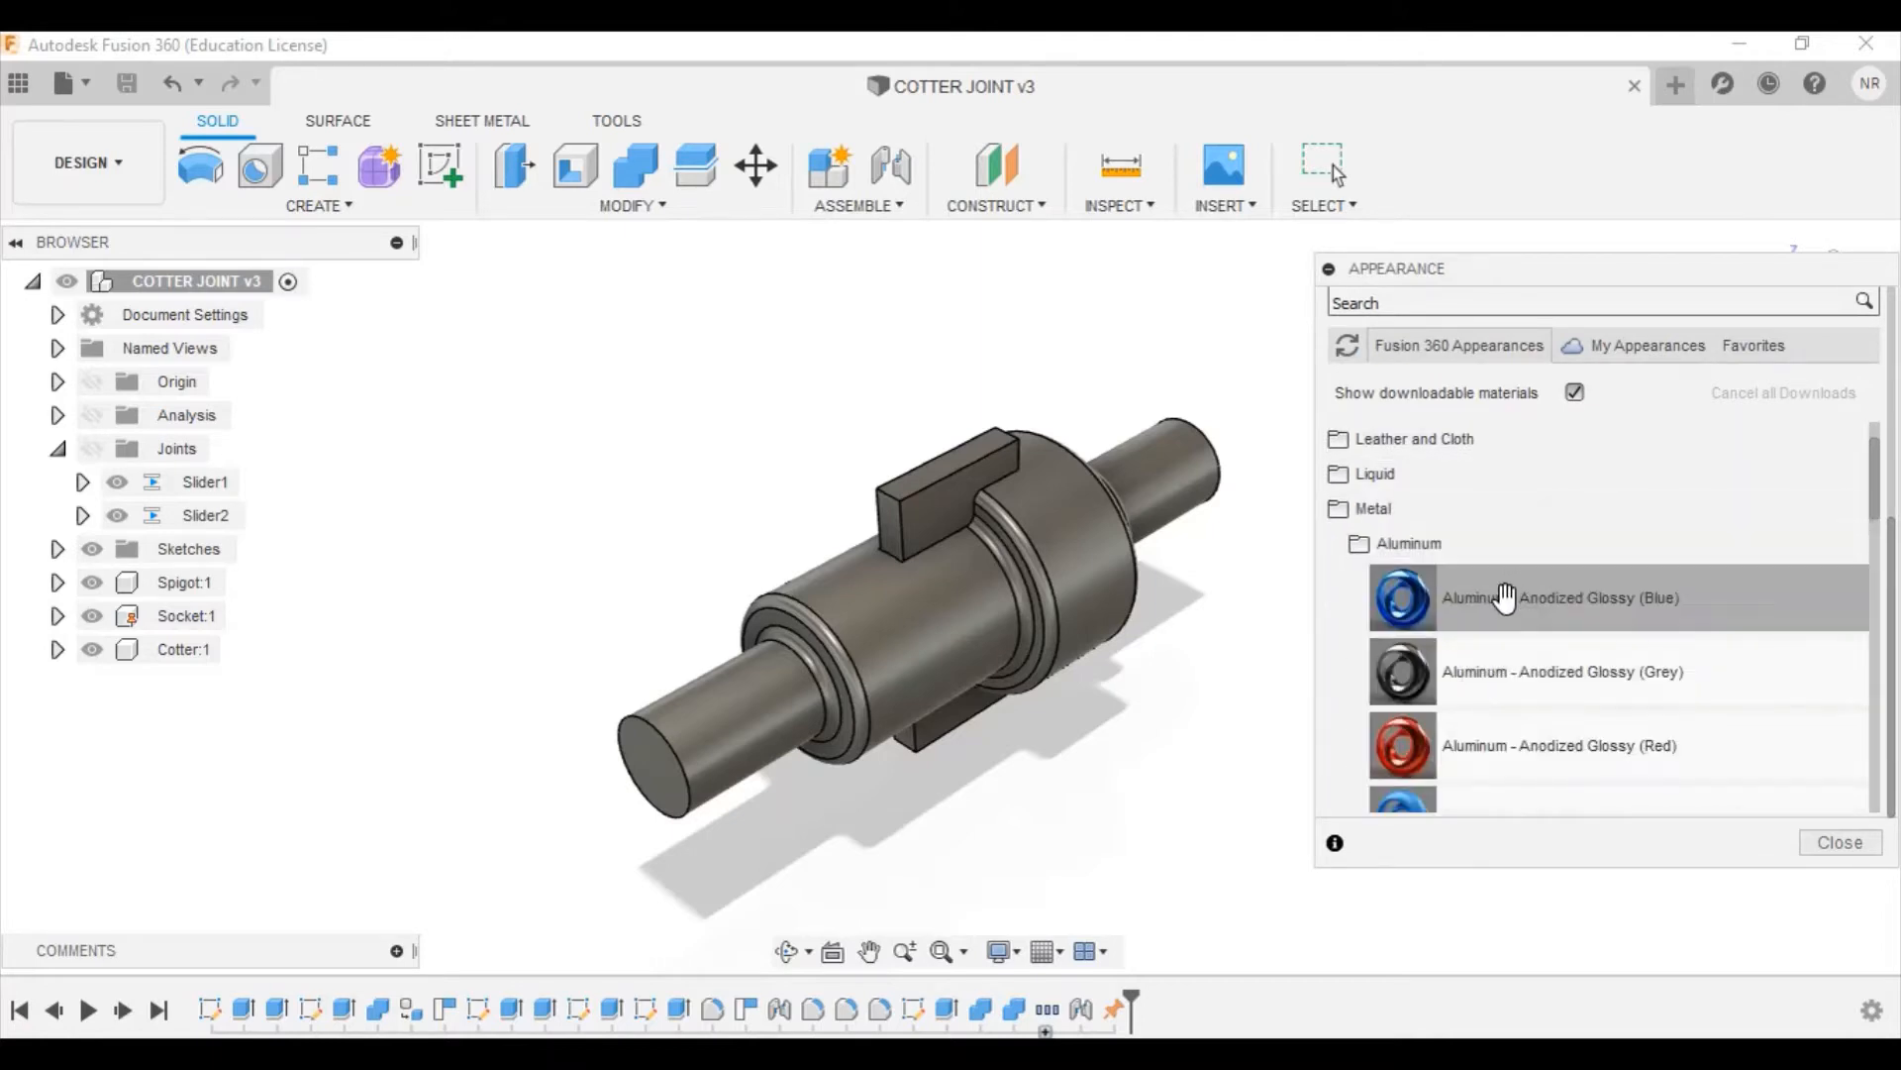
# Apply Aluminum - Anodized Glossy (Red) to the socket and Aluminum - Anodized Glossy (Blue) to the spigot
pyautogui.moveTo(1506, 597); pyautogui.dragTo(1075, 487)
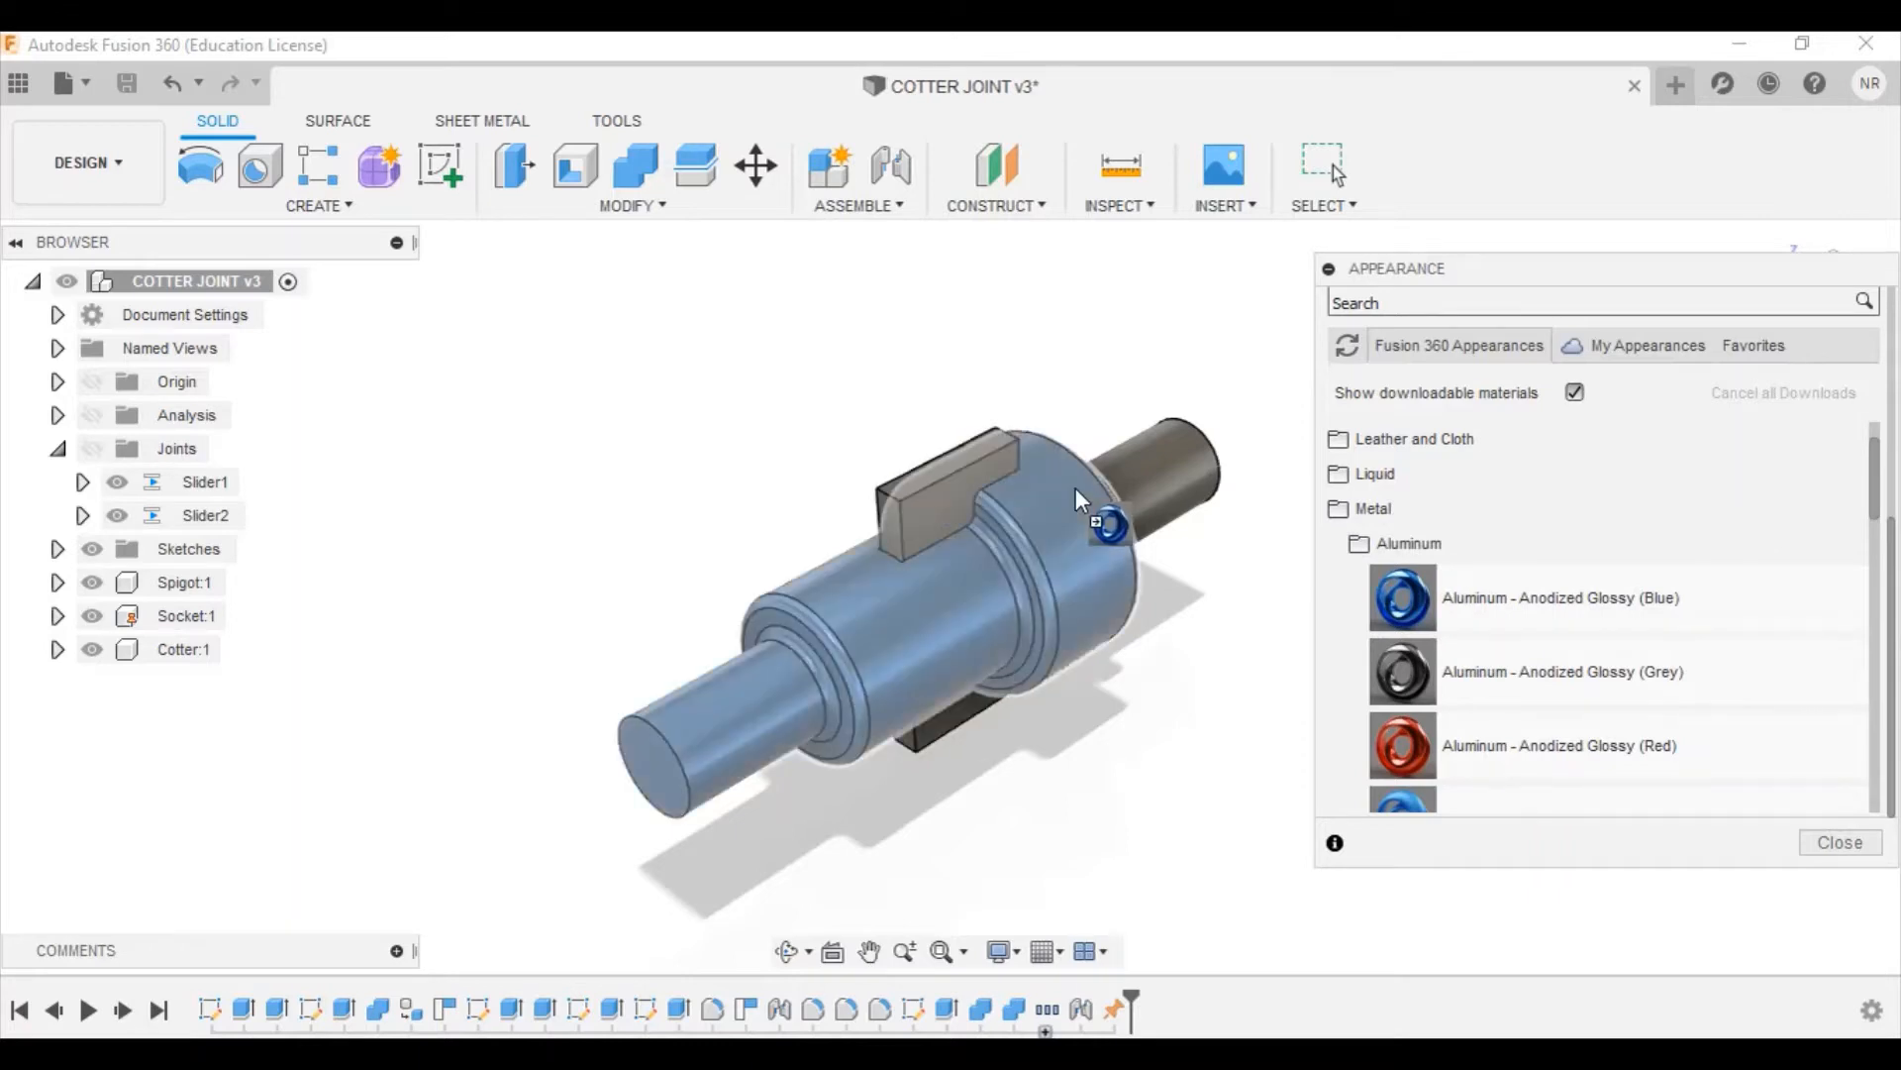
pyautogui.moveTo(1399, 738); pyautogui.dragTo(1161, 460)
pyautogui.moveTo(1399, 738); pyautogui.dragTo(939, 561)
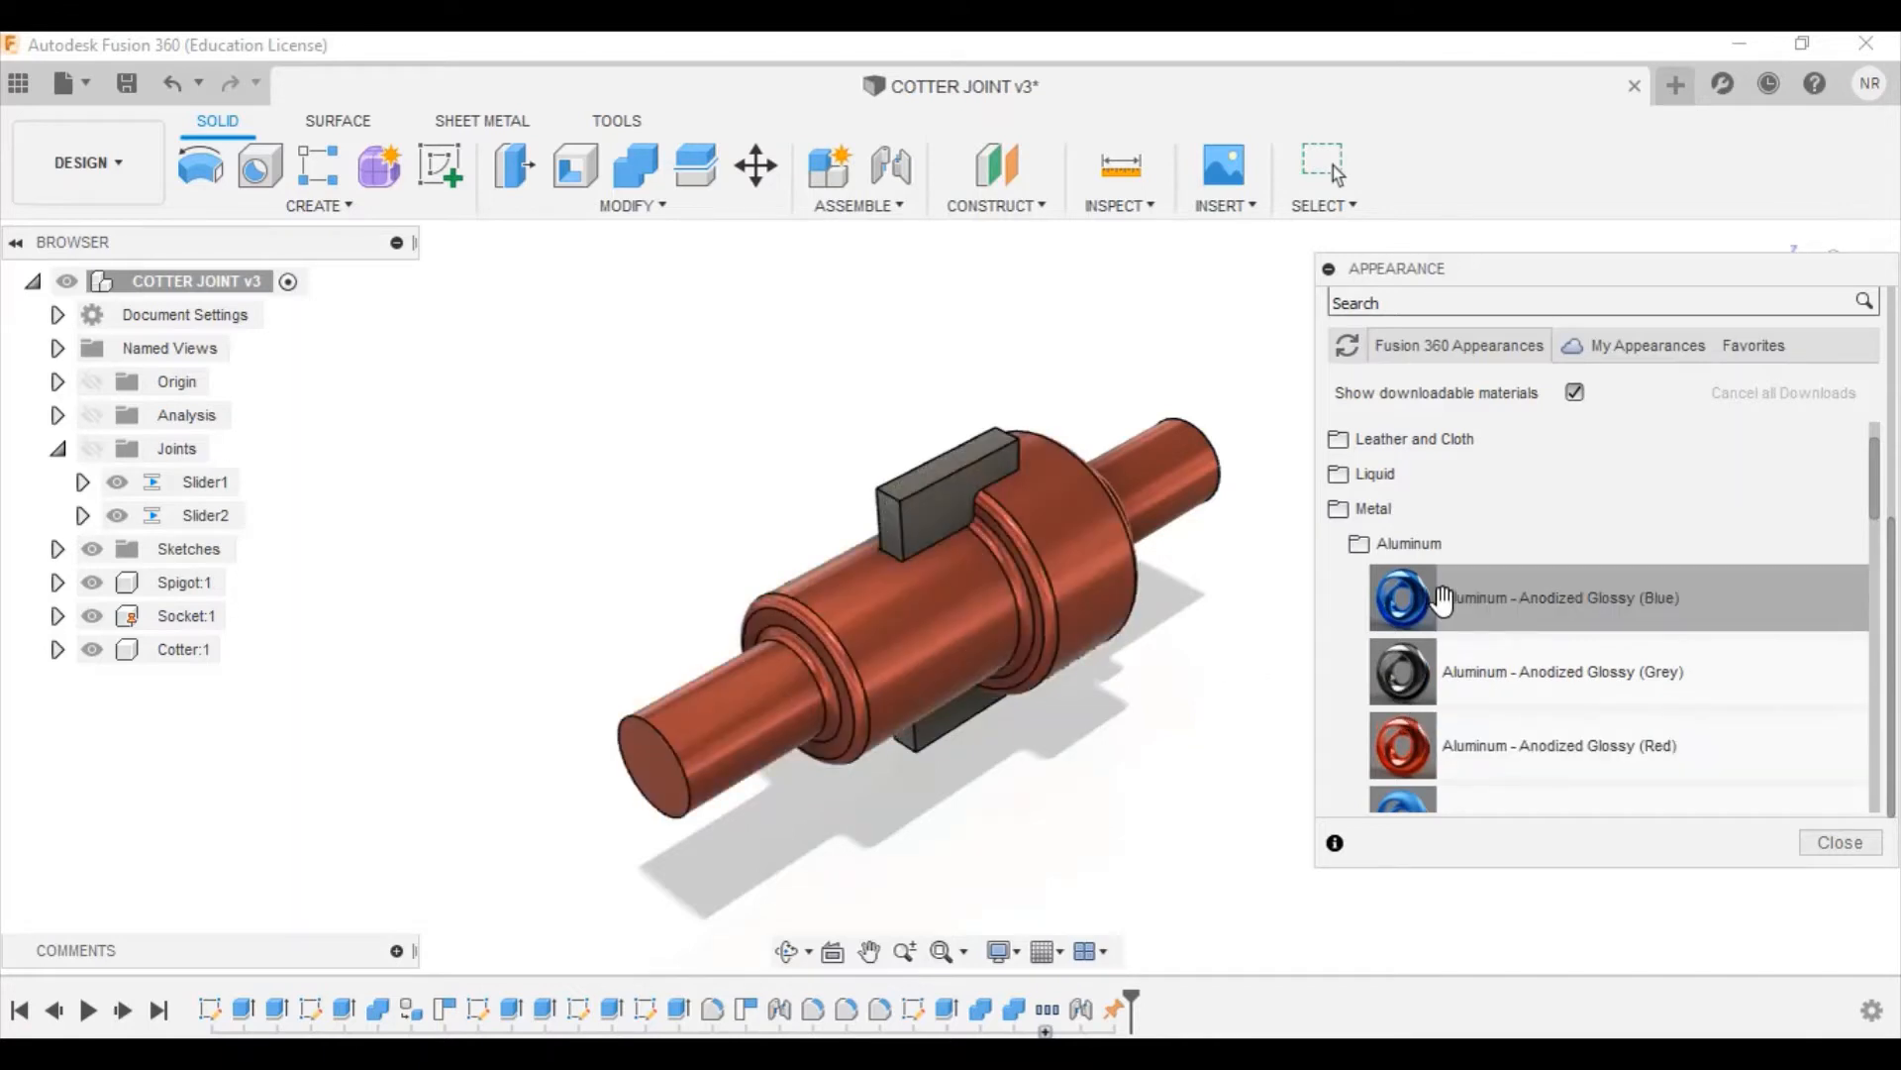
pyautogui.moveTo(1442, 602); pyautogui.dragTo(1111, 454)
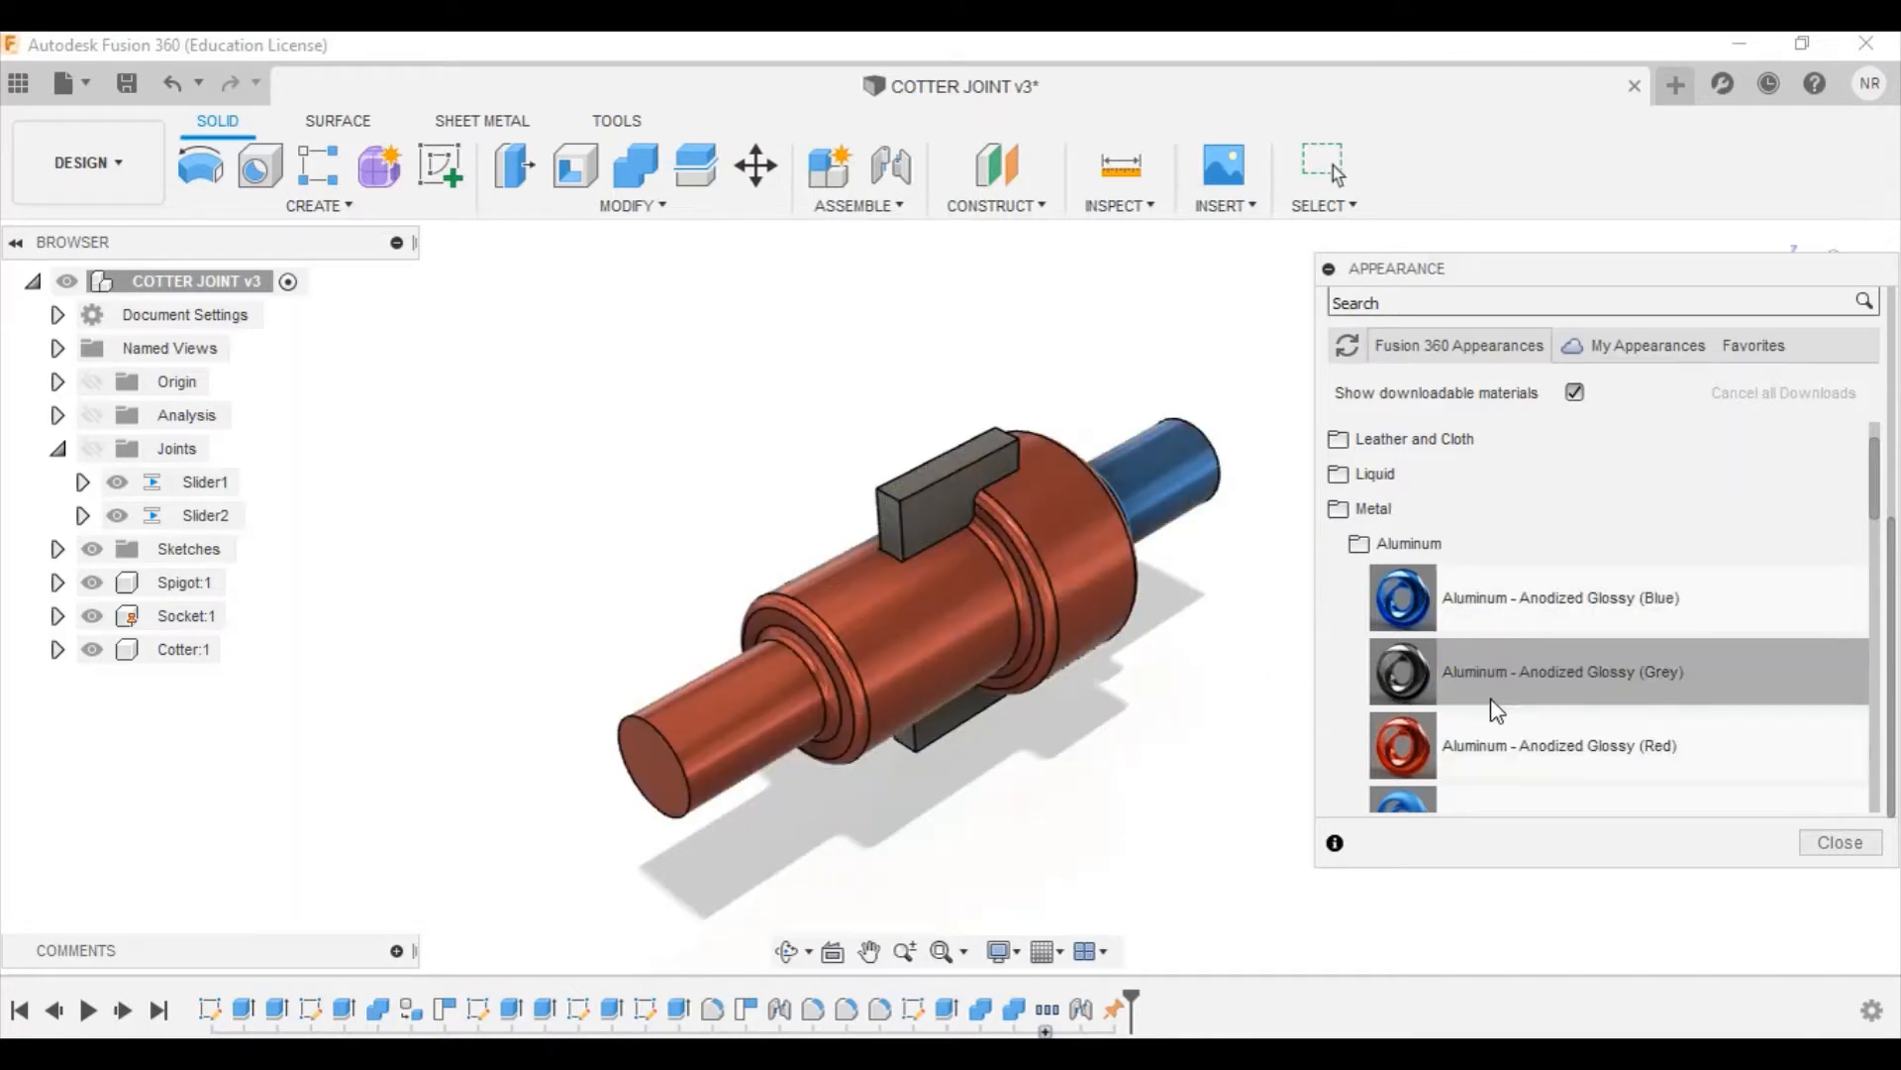
# Apply the Gold - Polished appearance to the cotter and finish the appearance assignment
pyautogui.click(1547, 733)
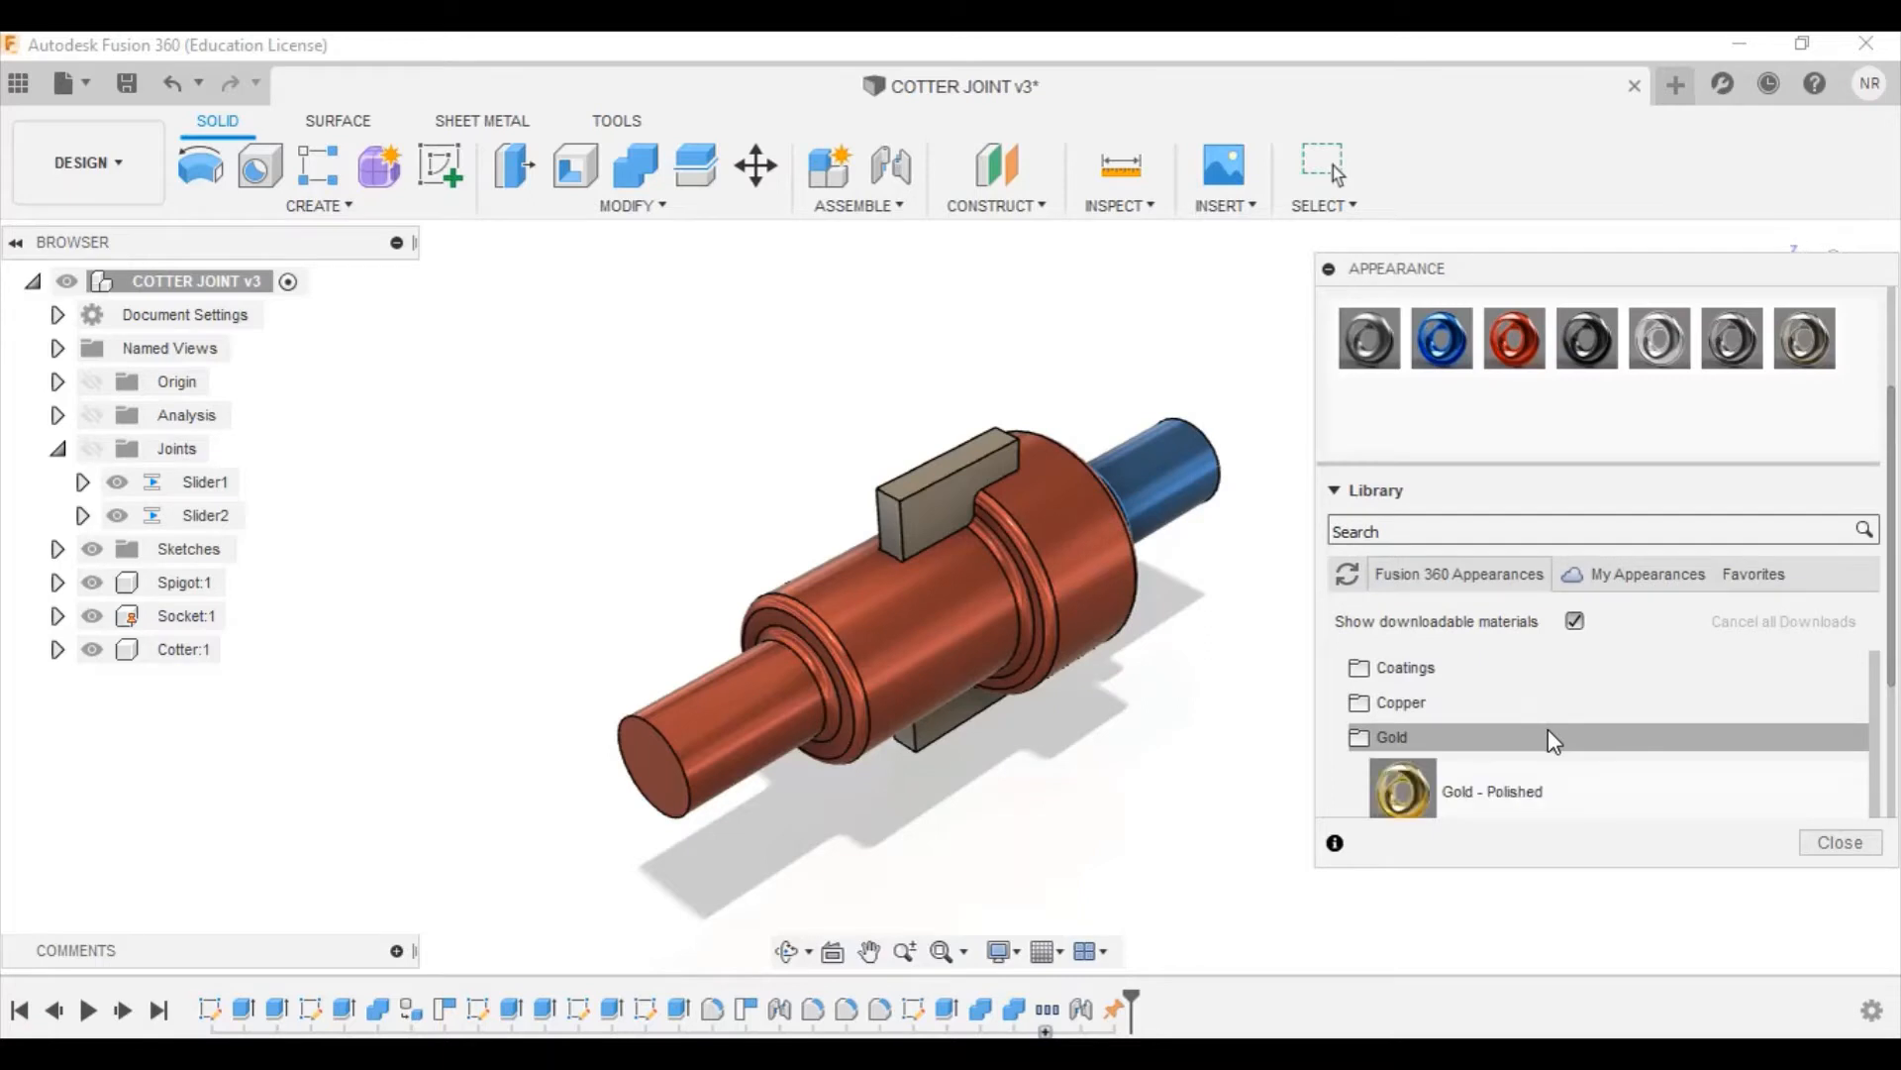
pyautogui.moveTo(1506, 787); pyautogui.dragTo(957, 480)
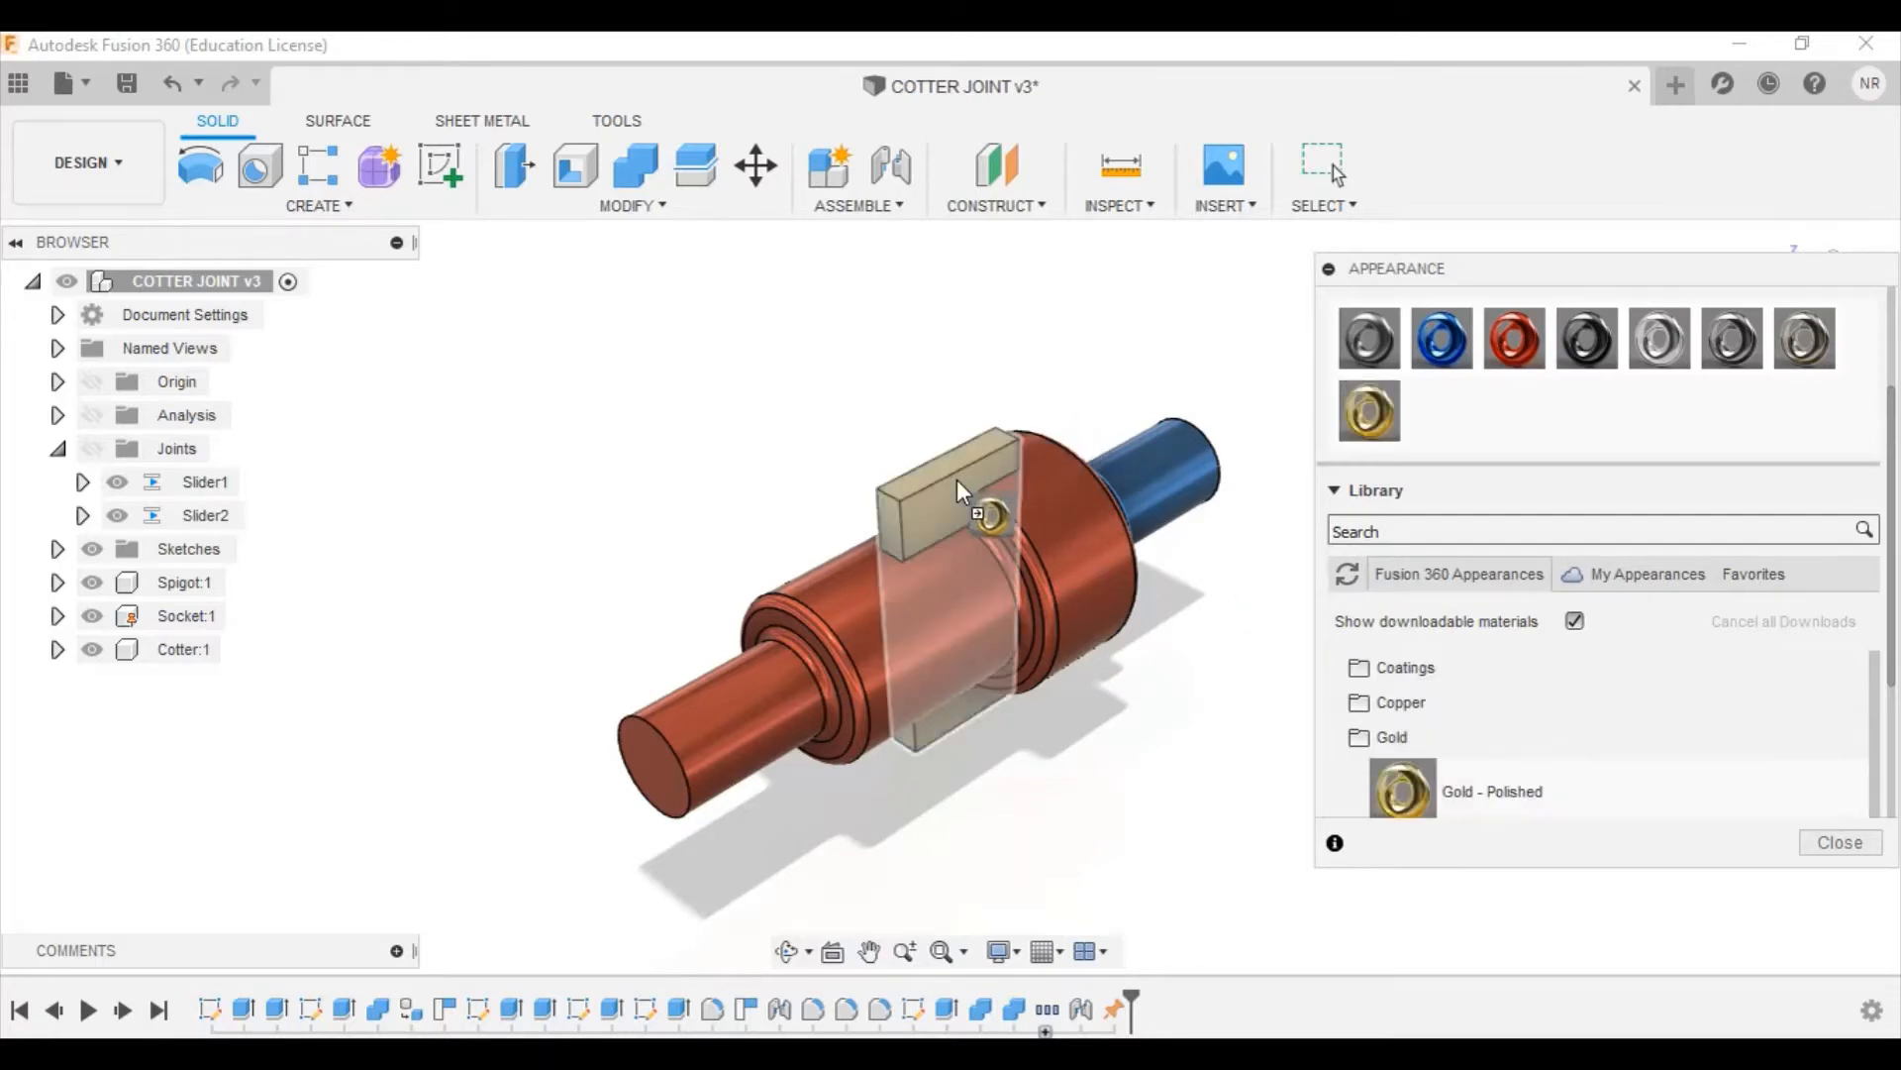
pyautogui.click(1840, 843)
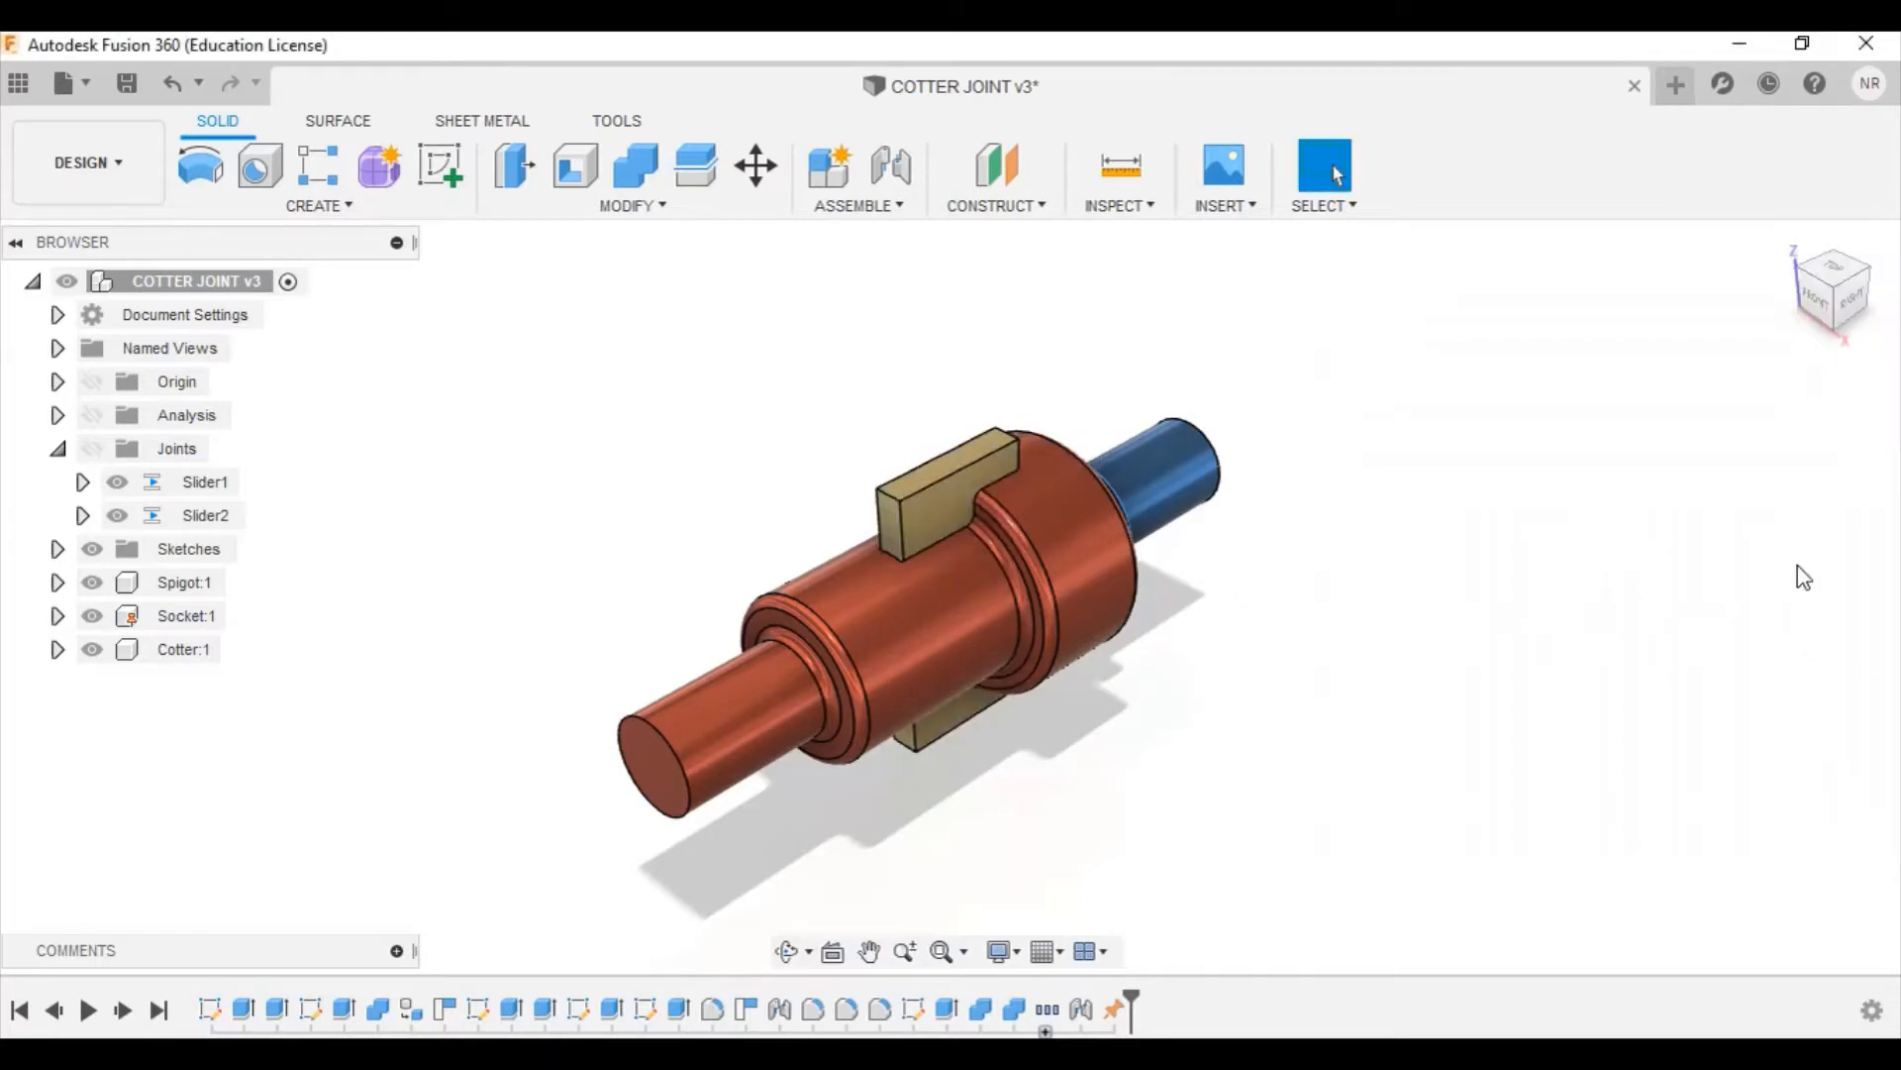
# Switch to the Animation workspace with the joint seen nearly from the right, and record a zoomed-out view at 1 second
pyautogui.moveTo(1828, 304)
pyautogui.mouseDown()
pyautogui.moveTo(1763, 273)
pyautogui.moveTo(1825, 292)
pyautogui.mouseUp()
pyautogui.click(1828, 293)
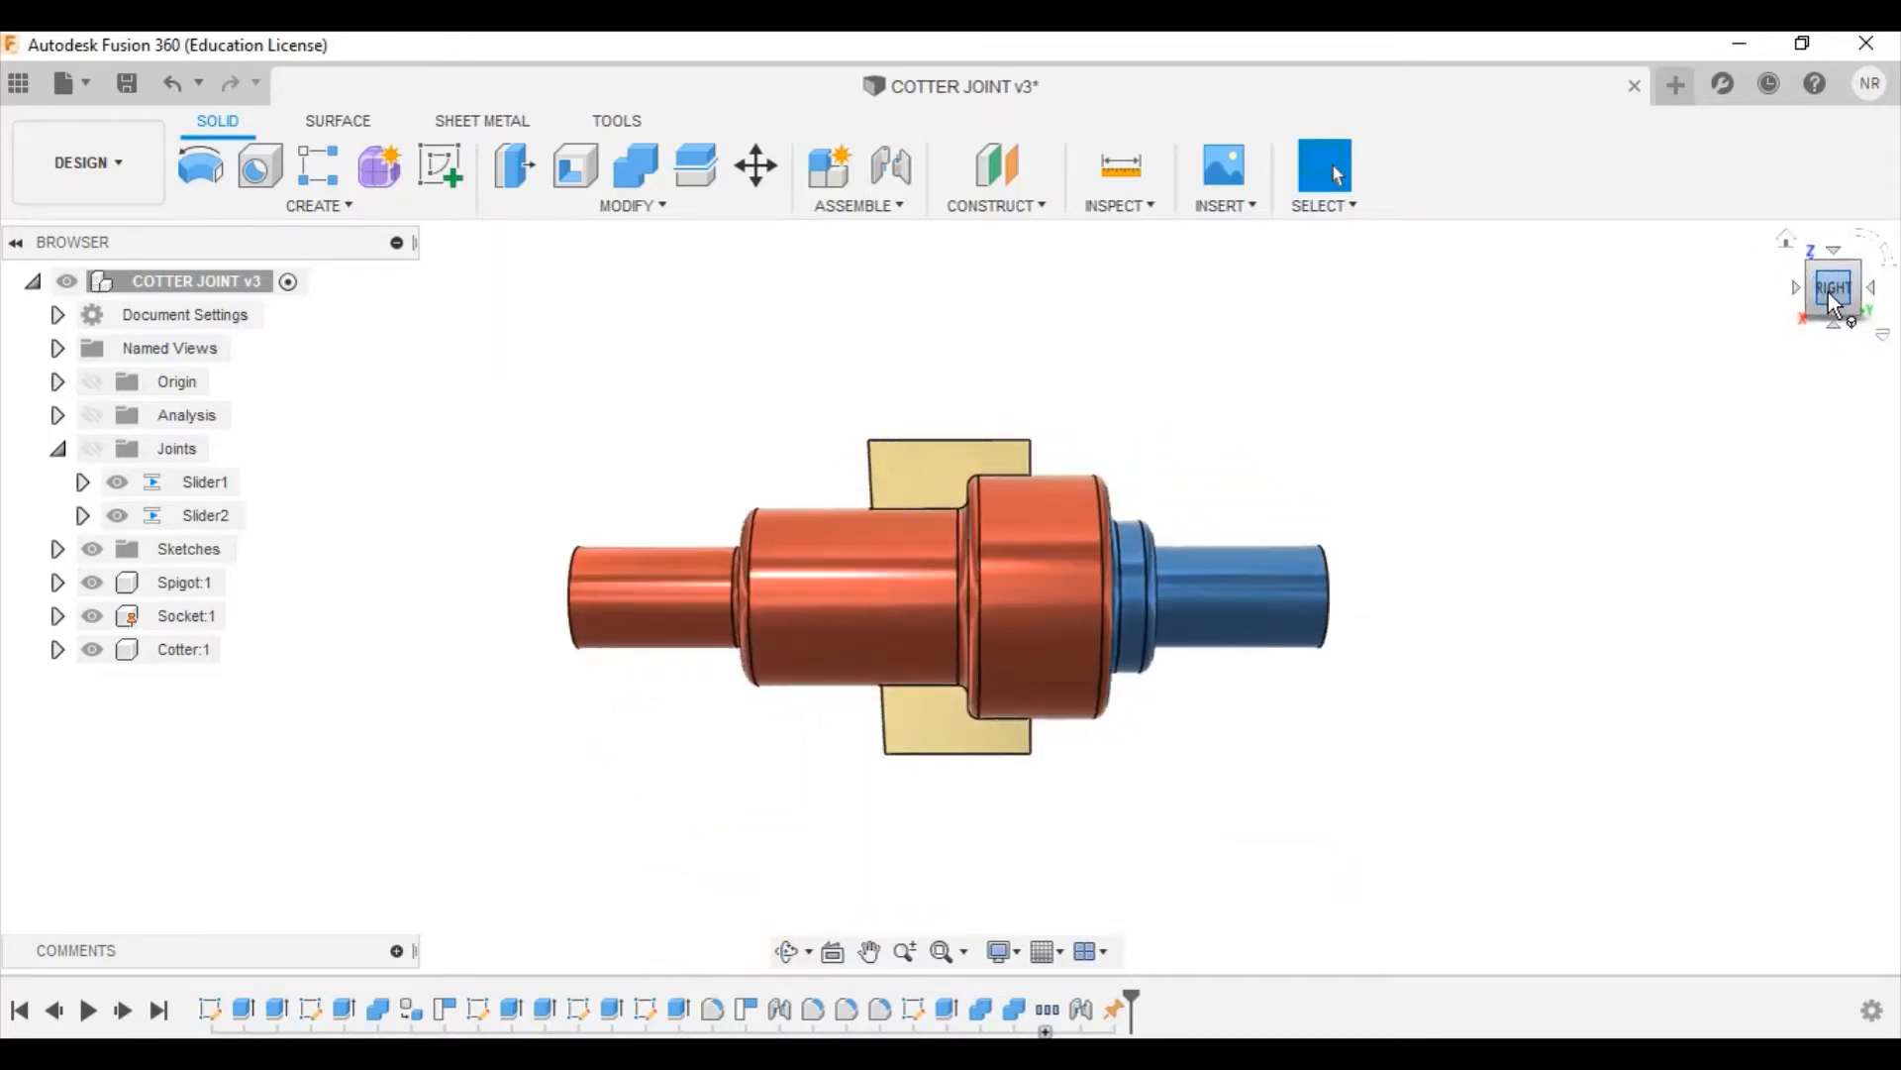
pyautogui.moveTo(1821, 293); pyautogui.dragTo(1898, 295)
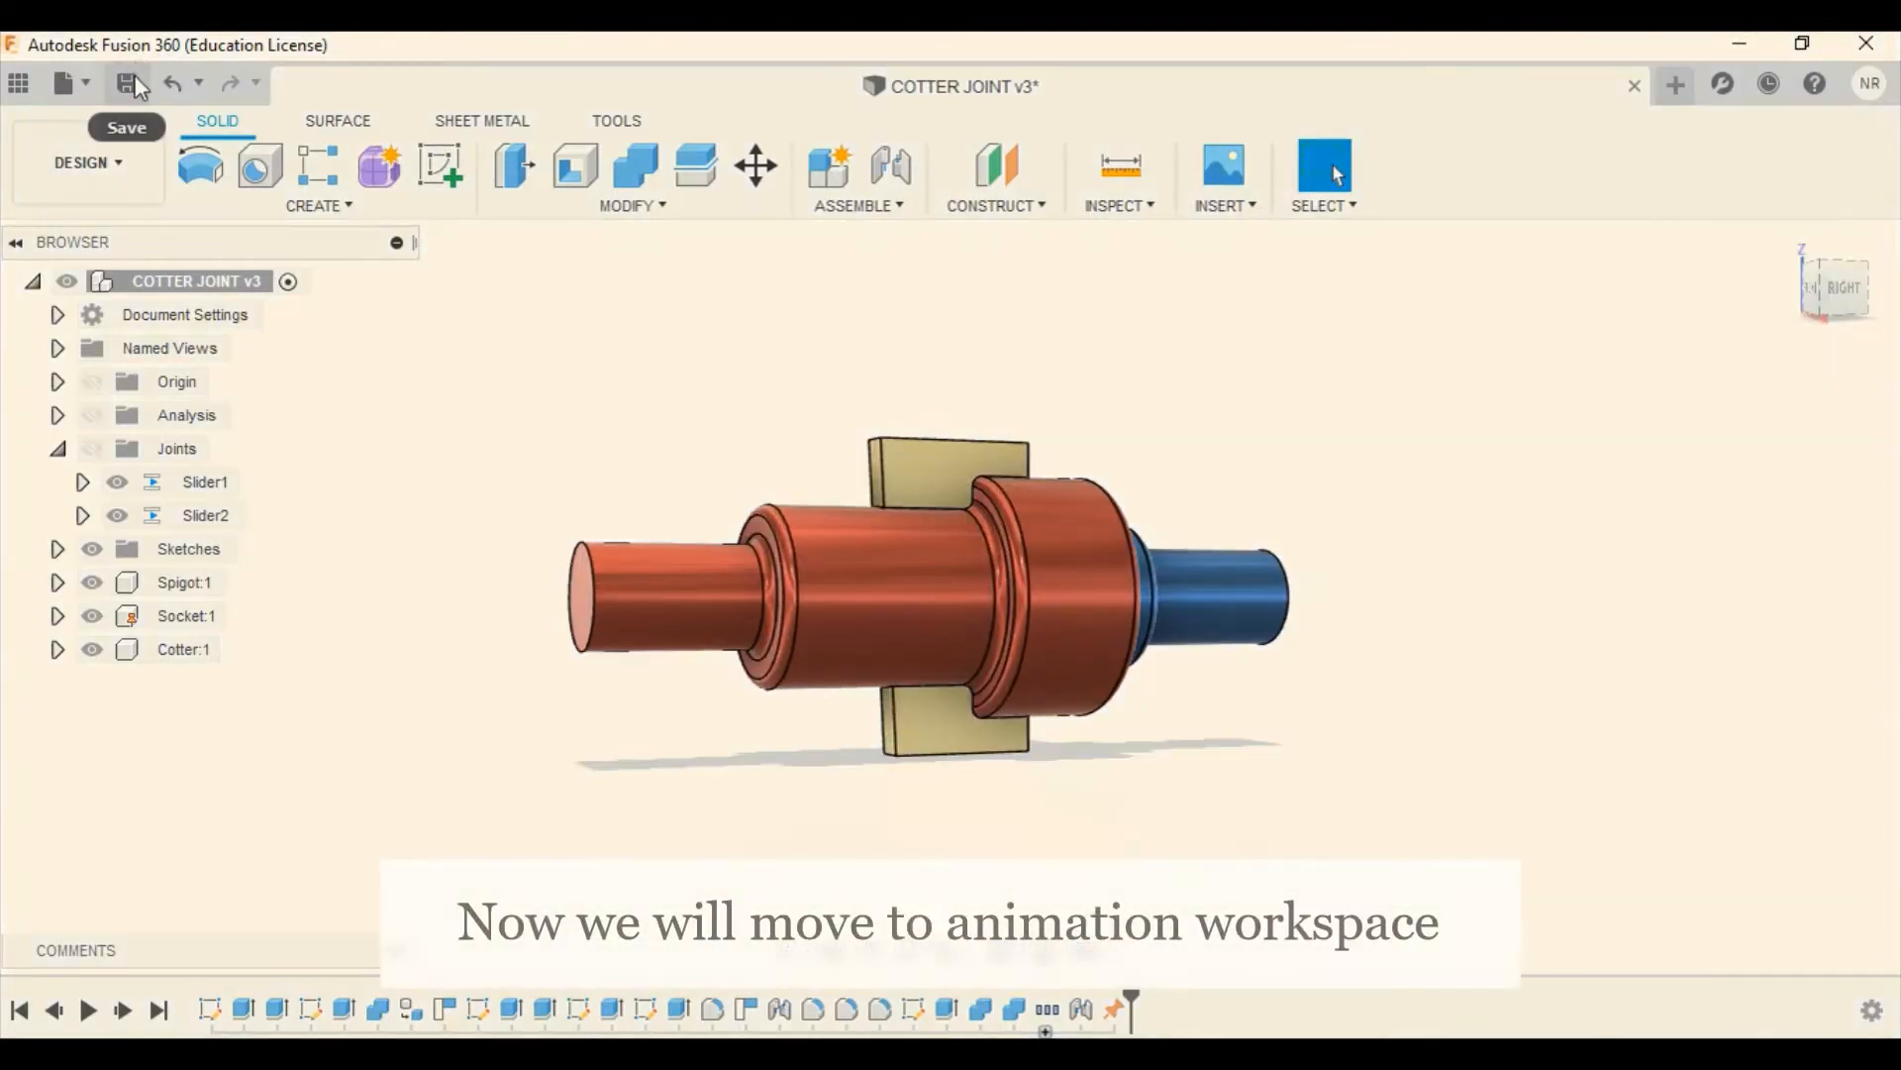
pyautogui.click(123, 132)
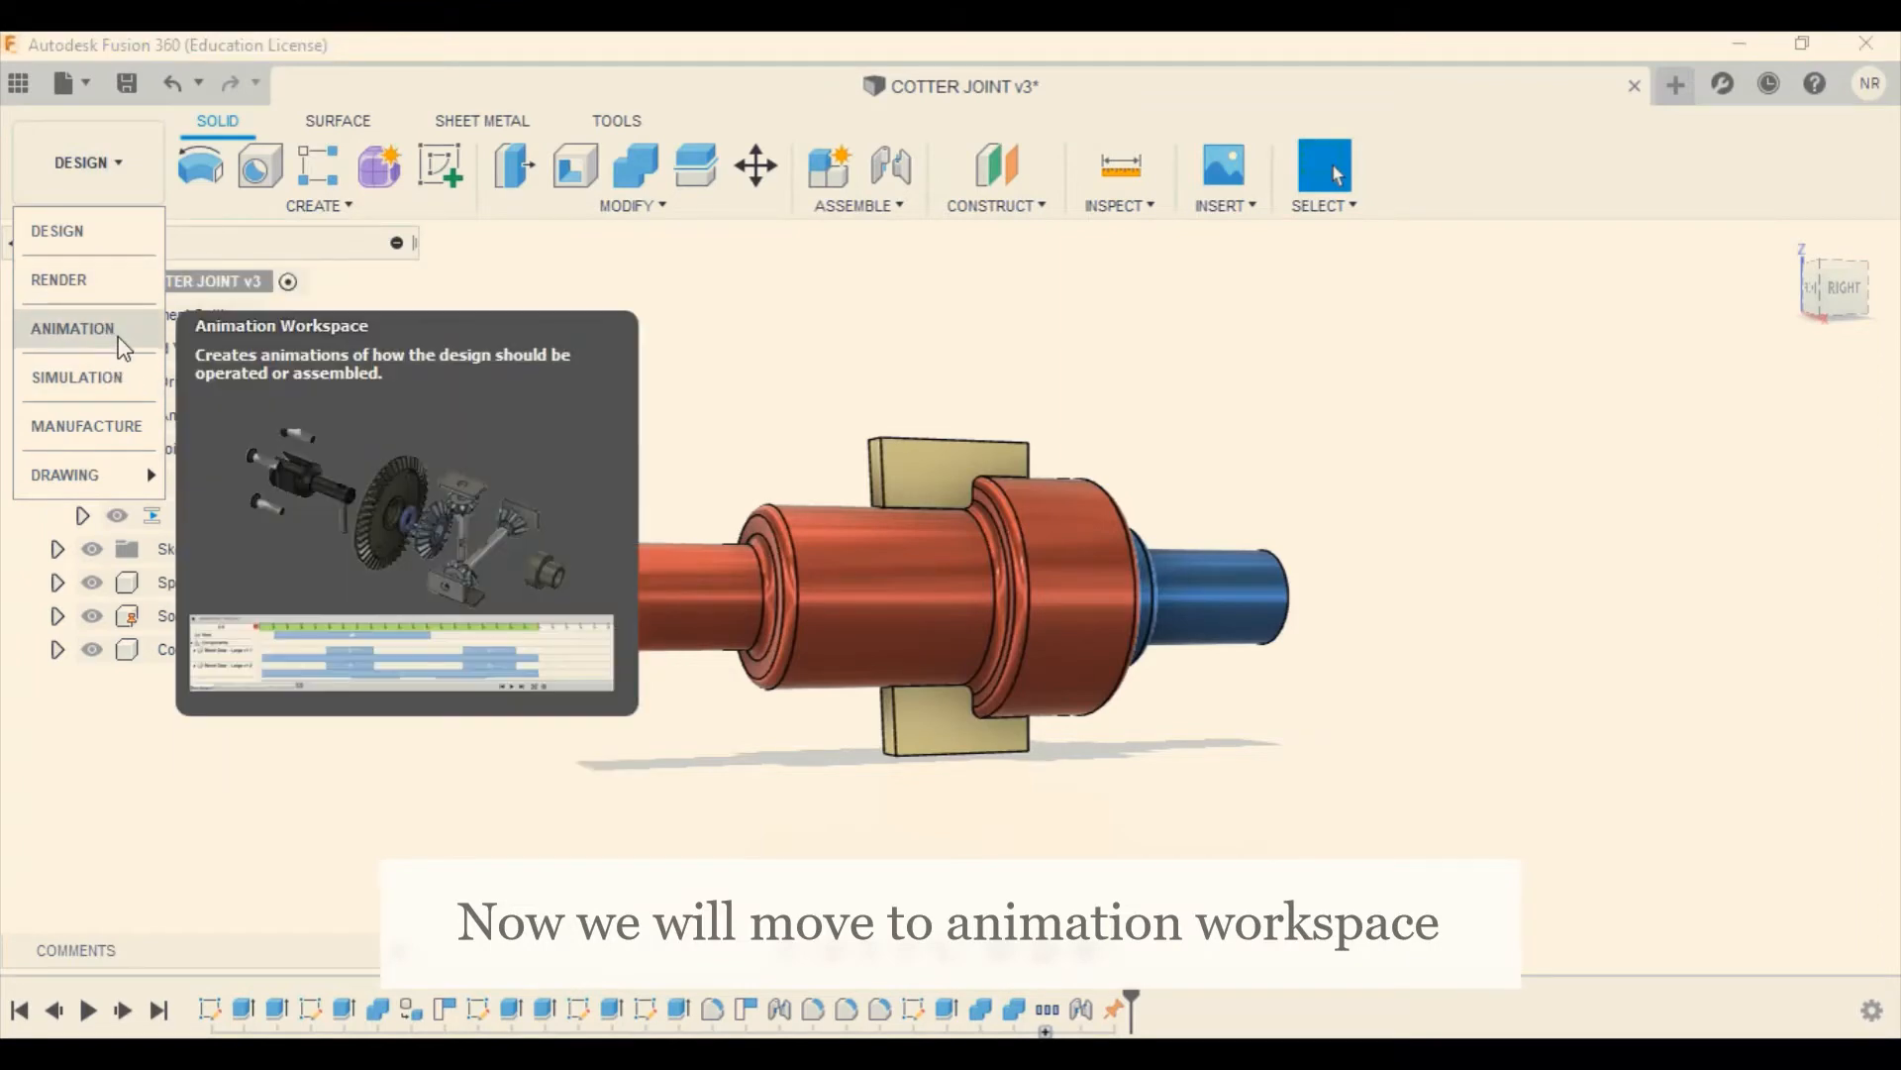
pyautogui.click(116, 335)
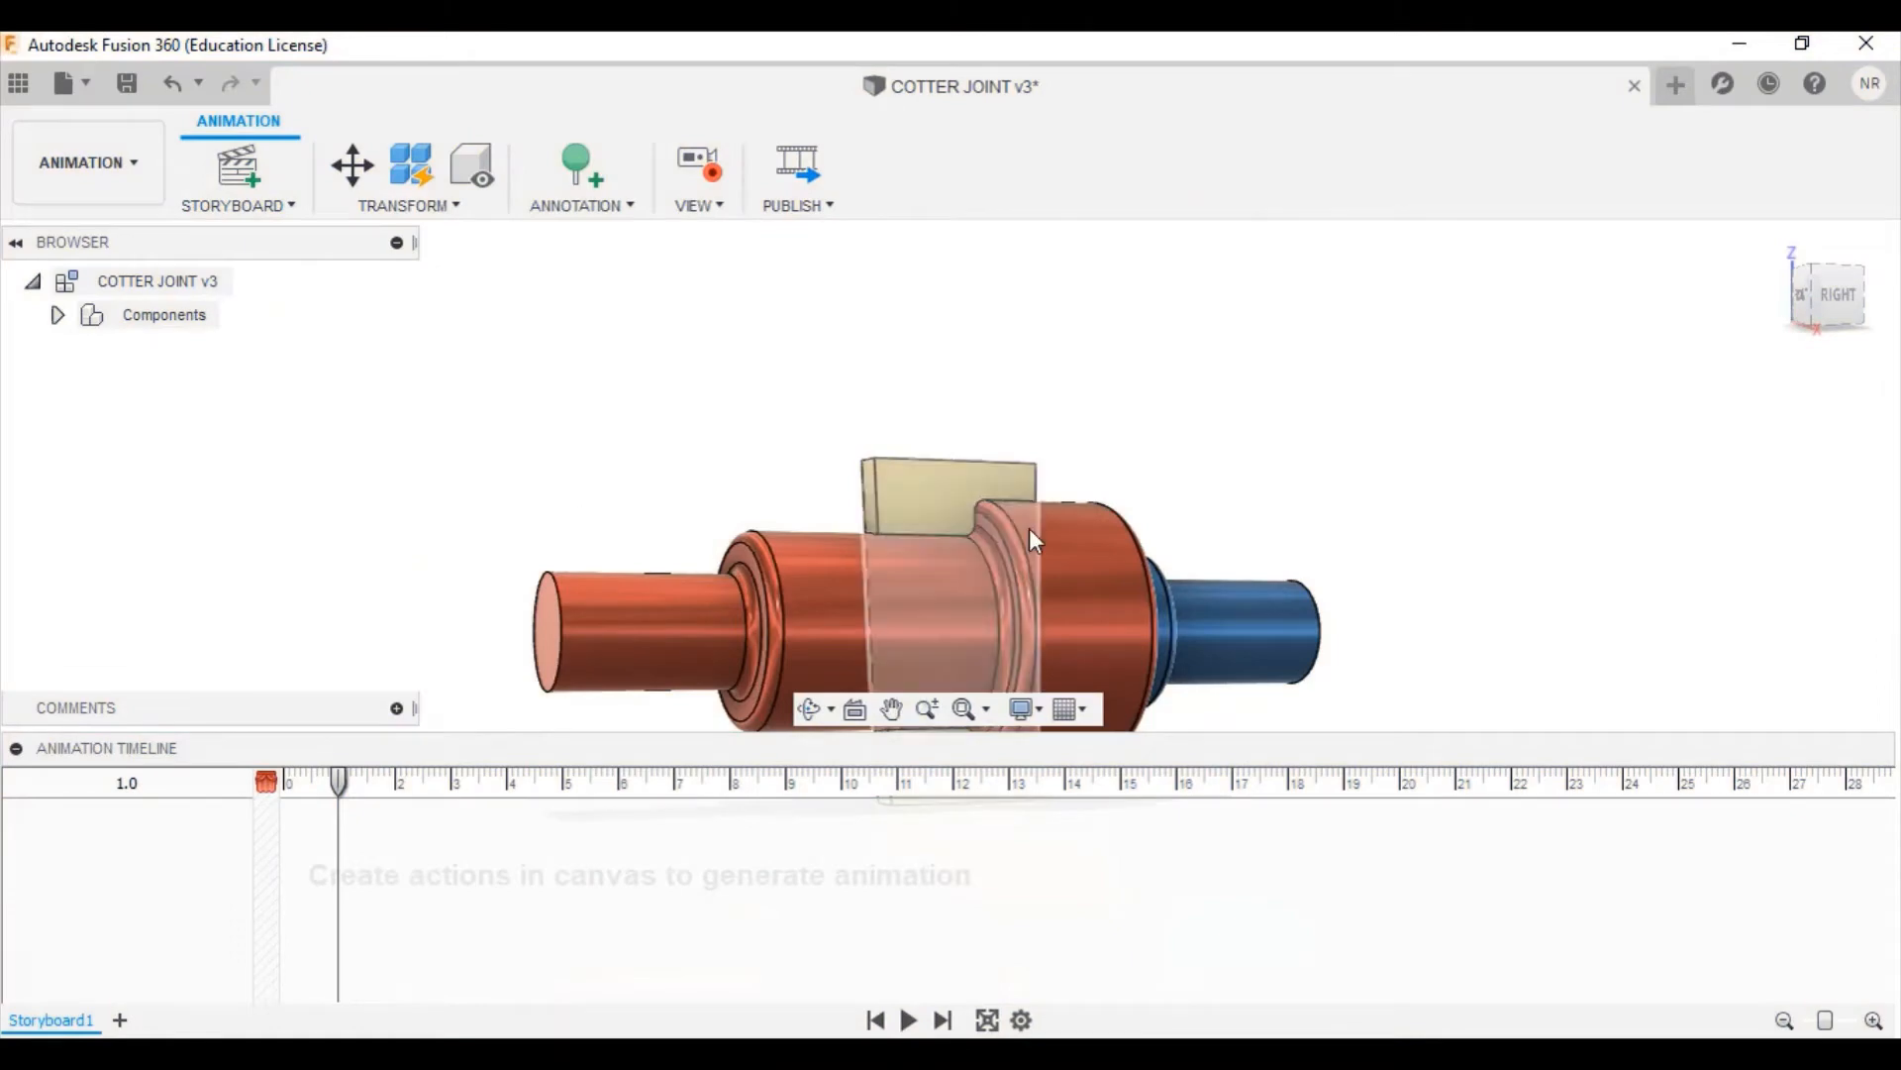
pyautogui.scroll(-3, 725, 379)
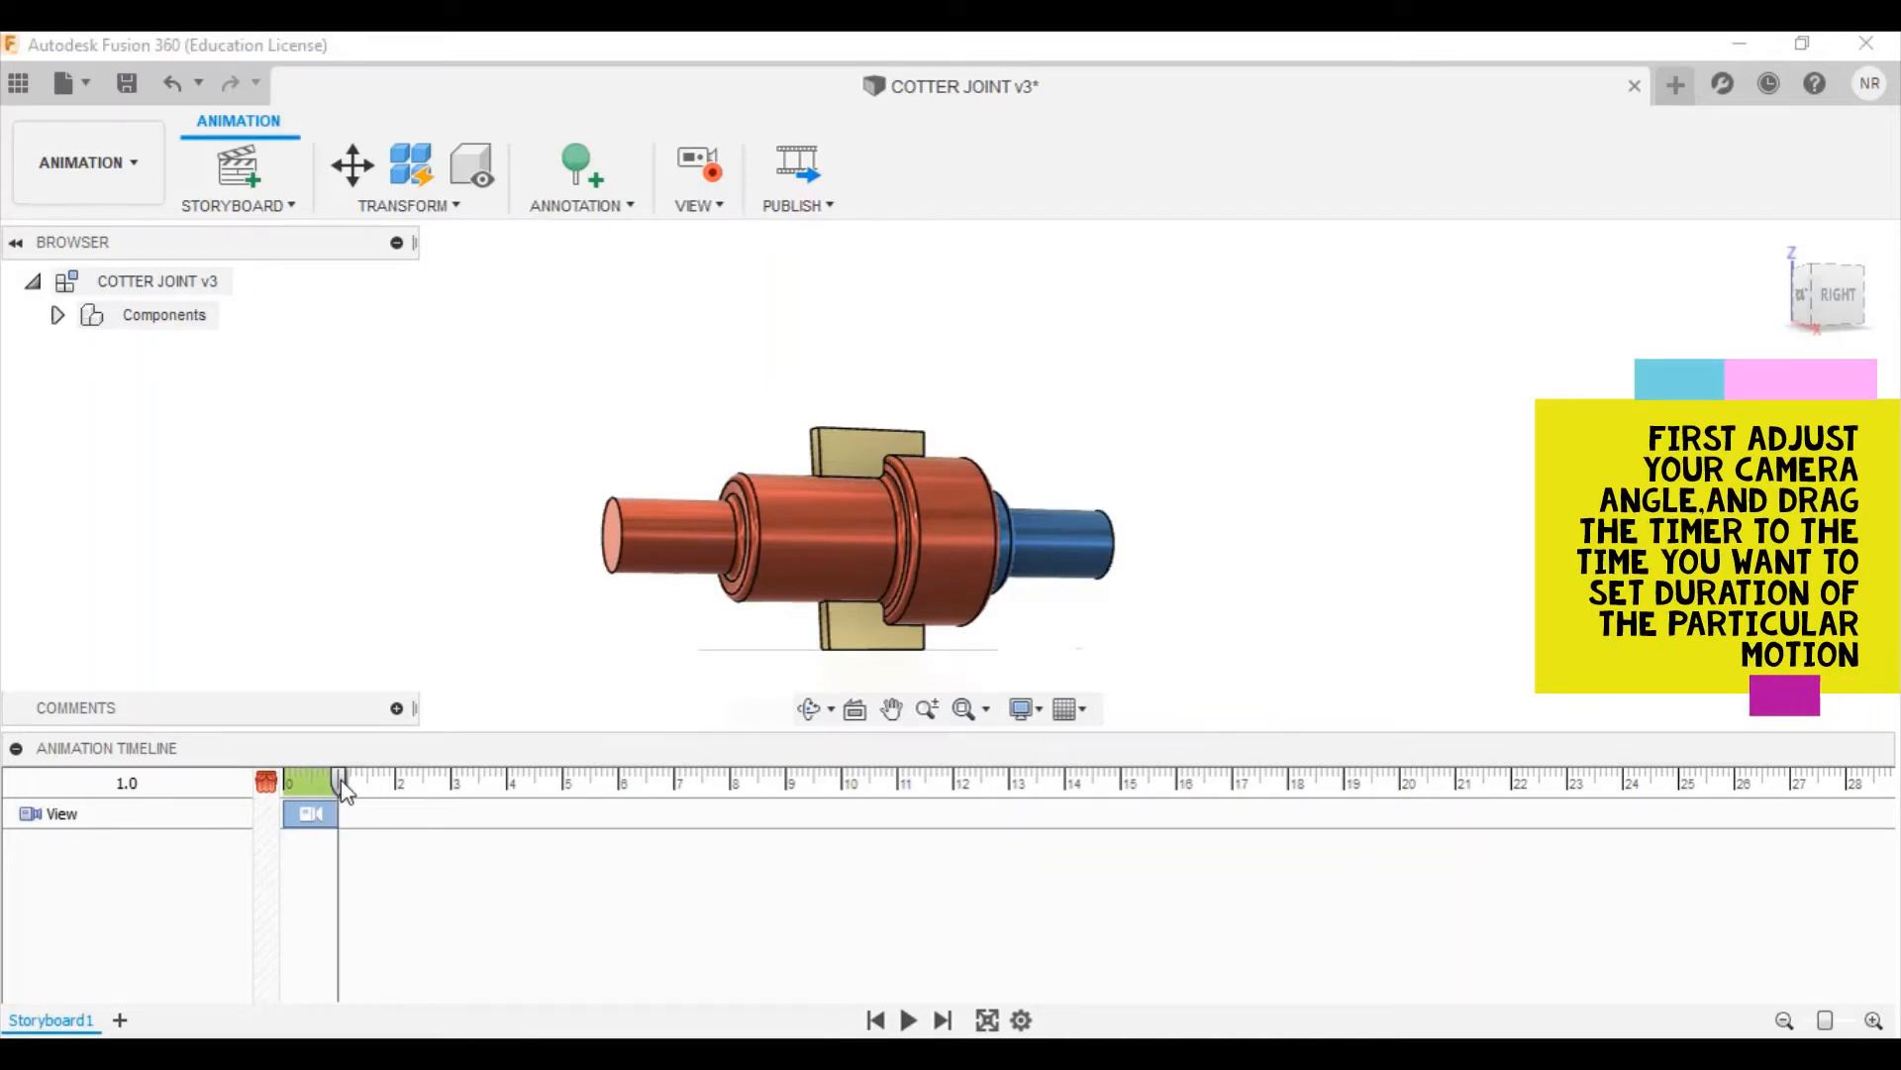
# Animate the cotter moving 90 mm along Z out of the joint, ending at 3 seconds on the timeline
pyautogui.moveTo(340, 783); pyautogui.dragTo(451, 781)
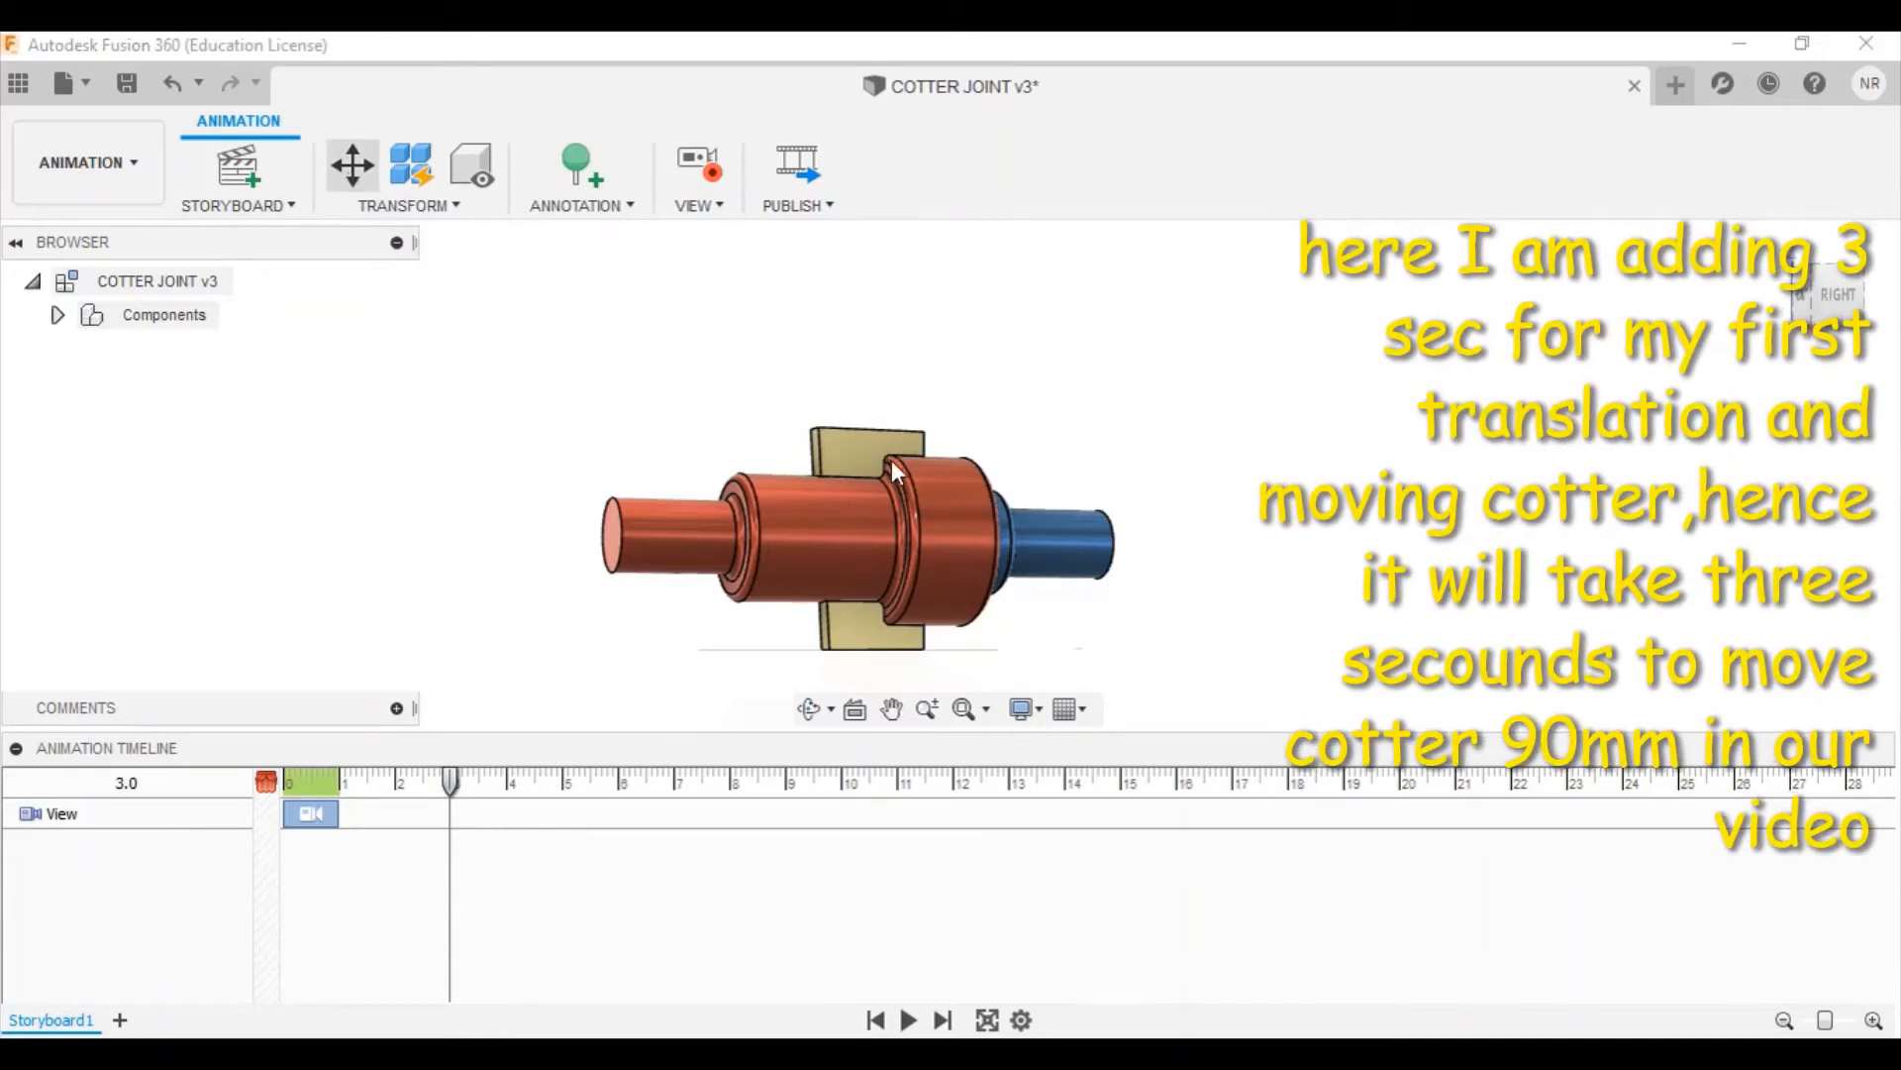
pyautogui.click(57, 315)
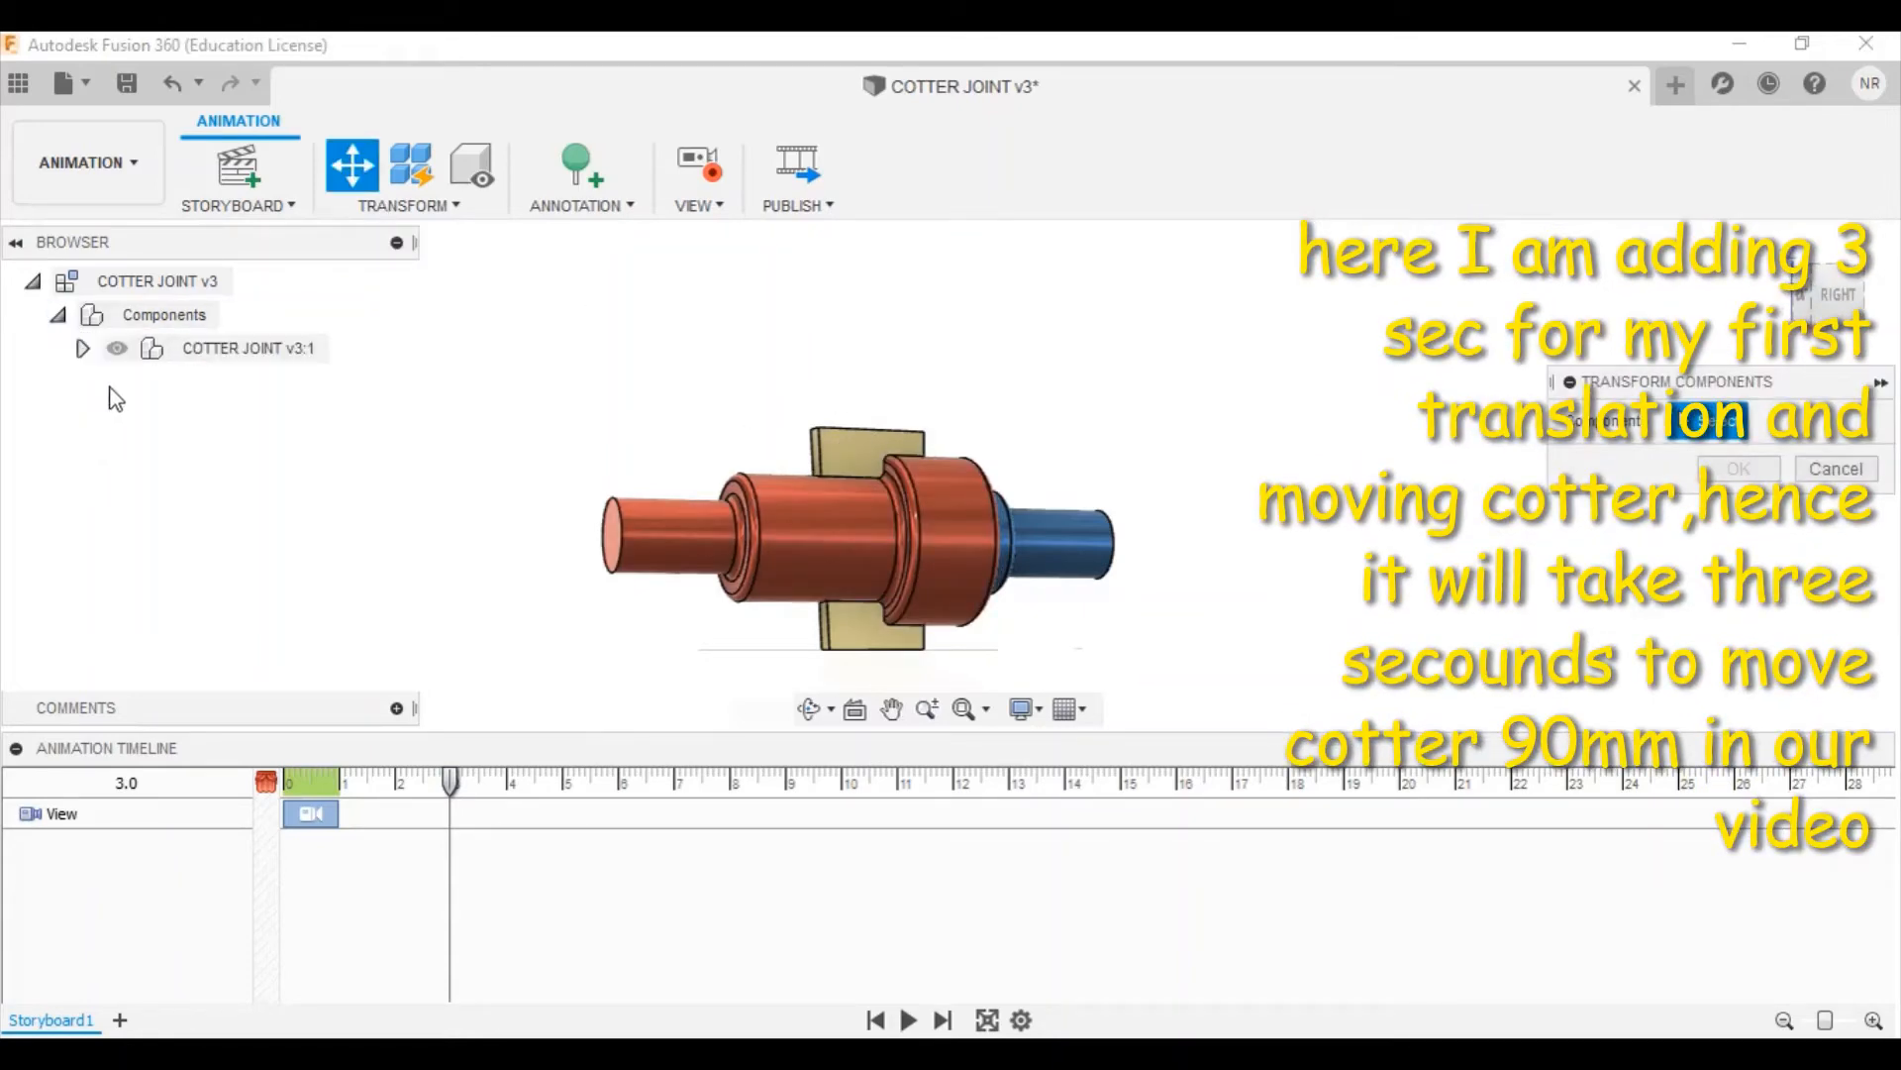
pyautogui.click(82, 348)
pyautogui.click(225, 451)
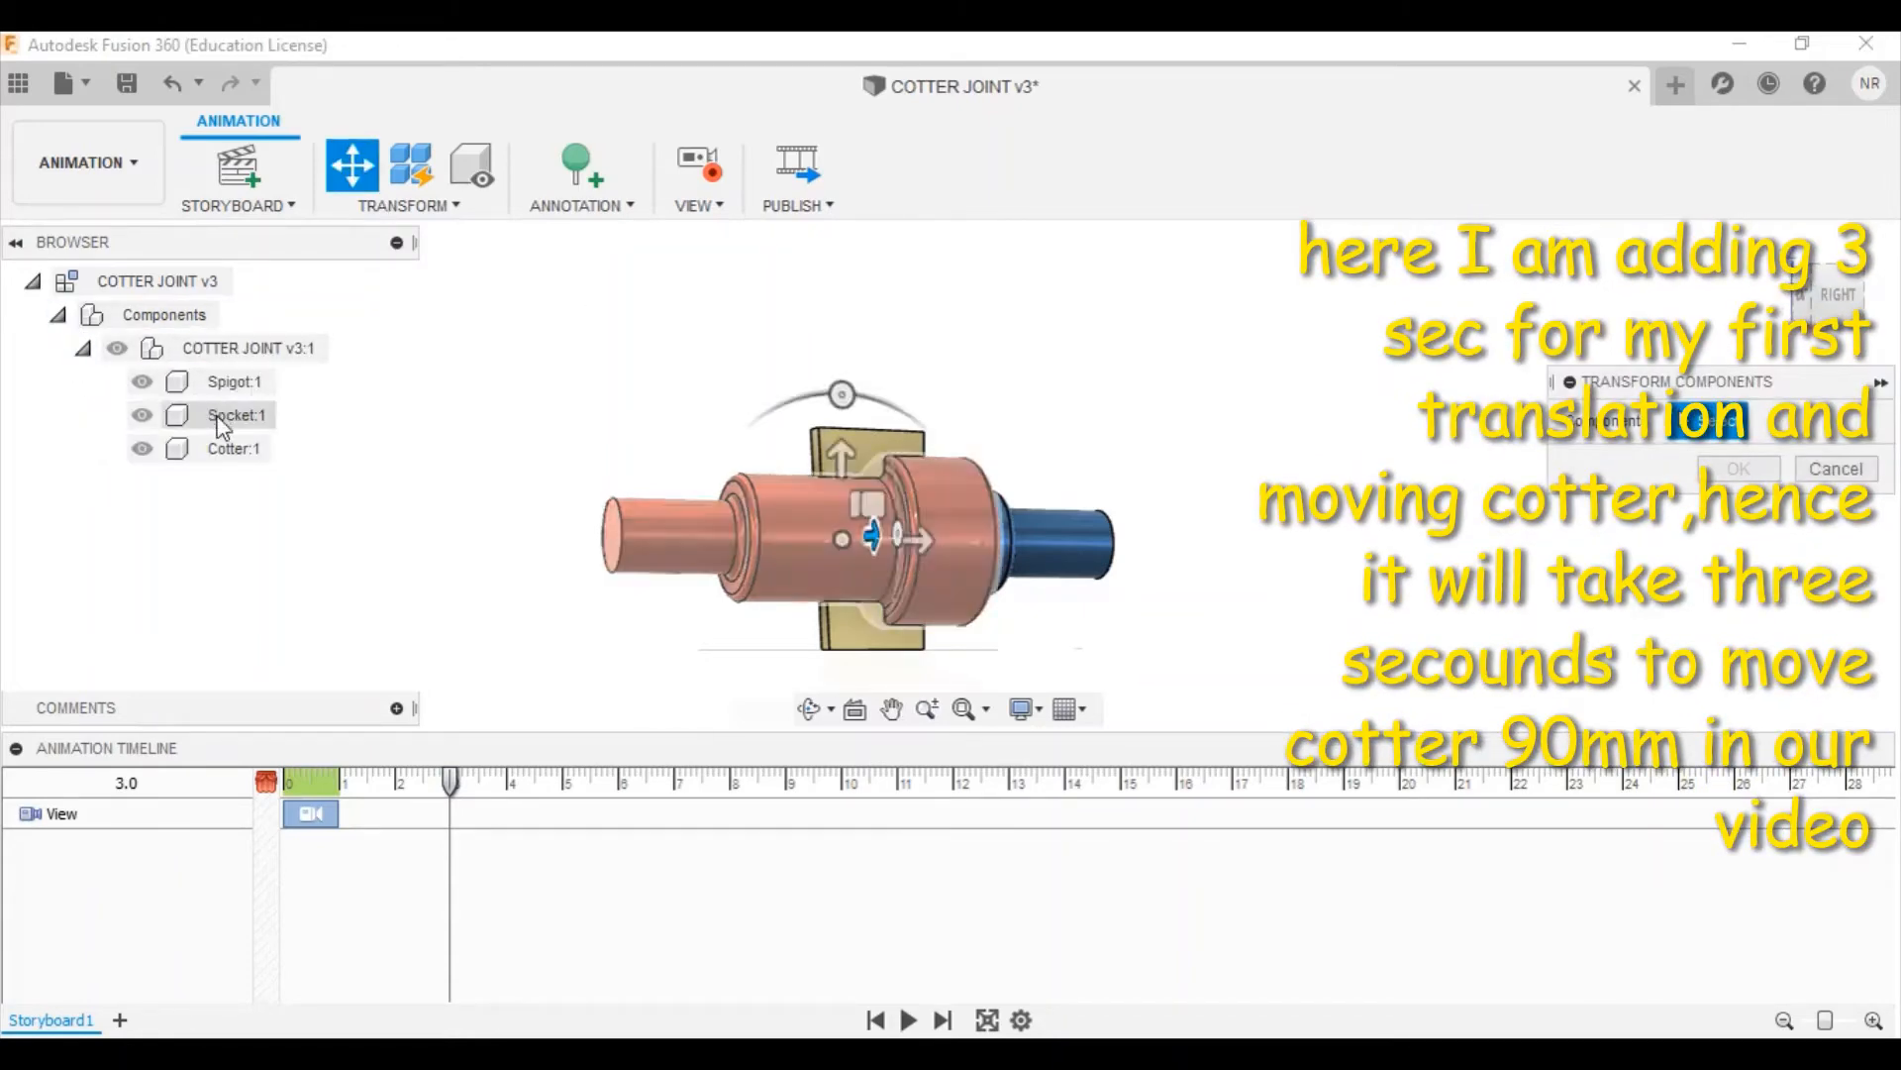
pyautogui.click(220, 453)
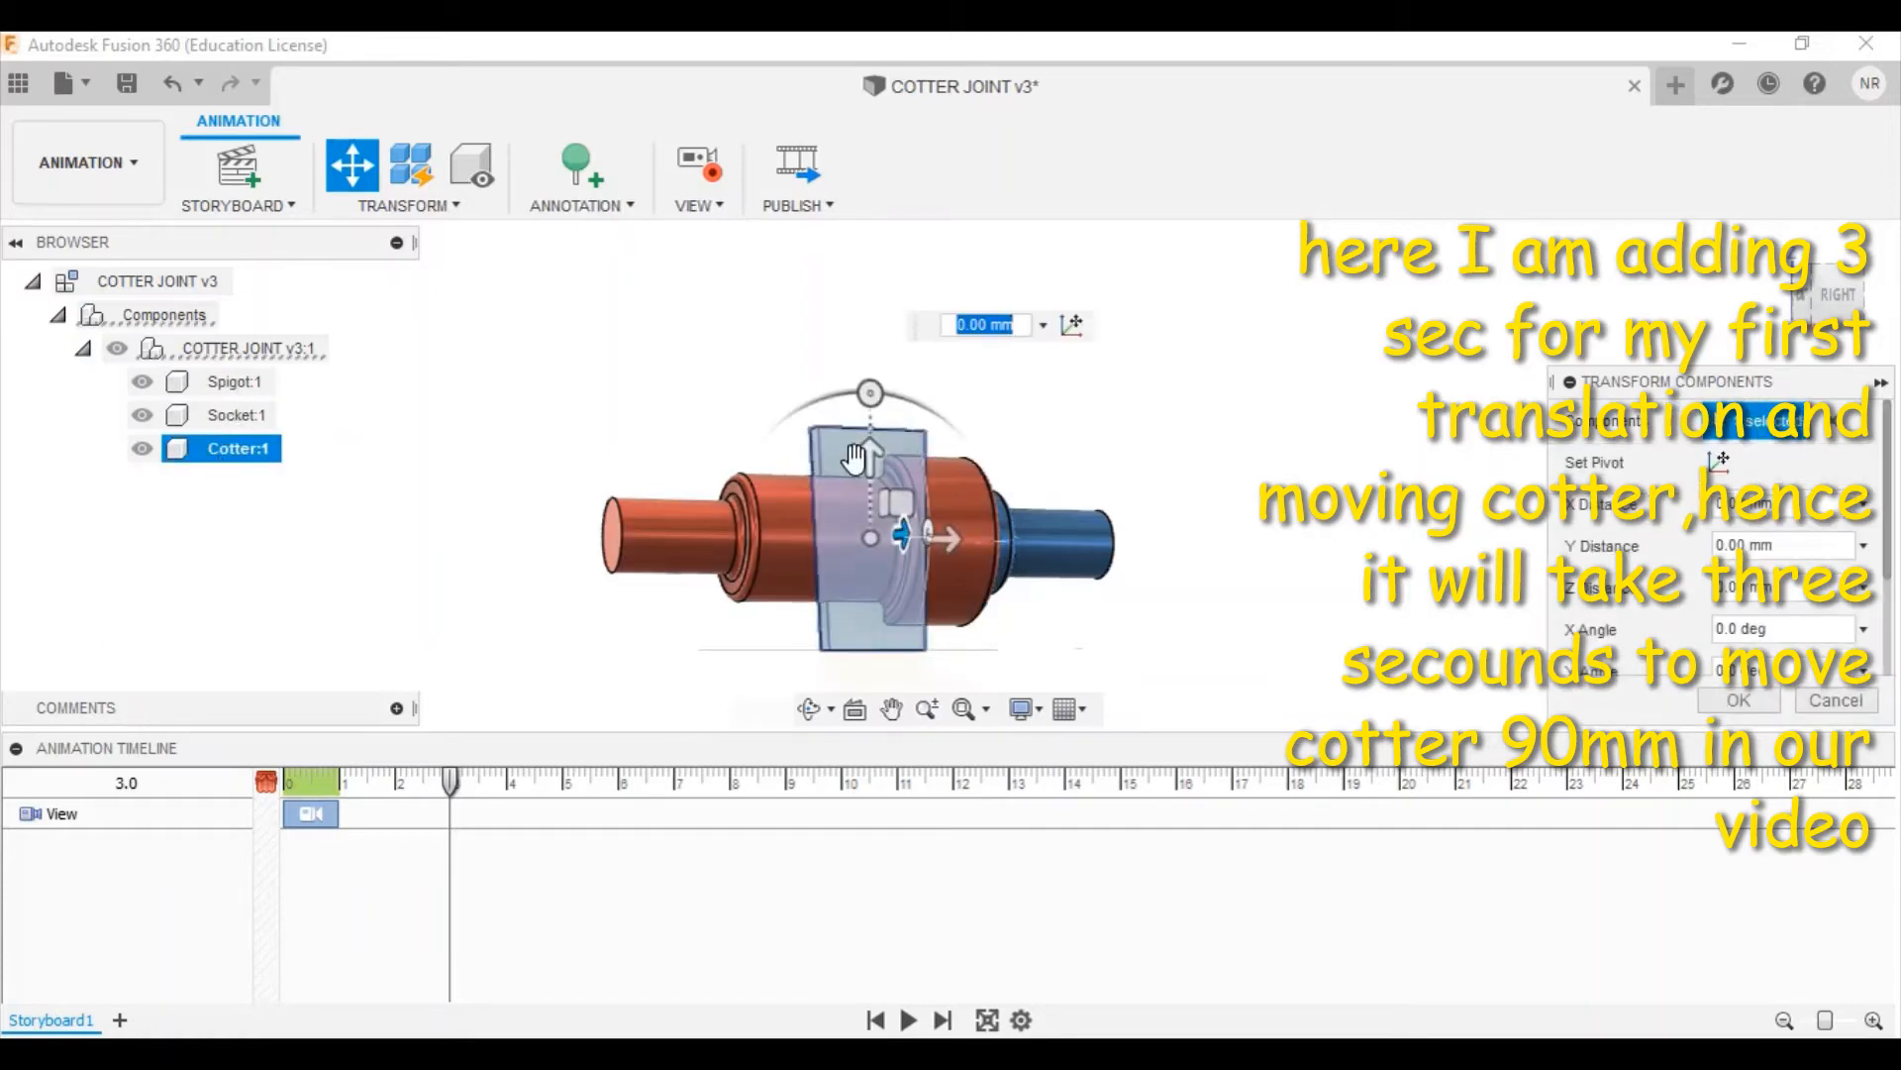
pyautogui.moveTo(871, 448); pyautogui.dragTo(892, 244)
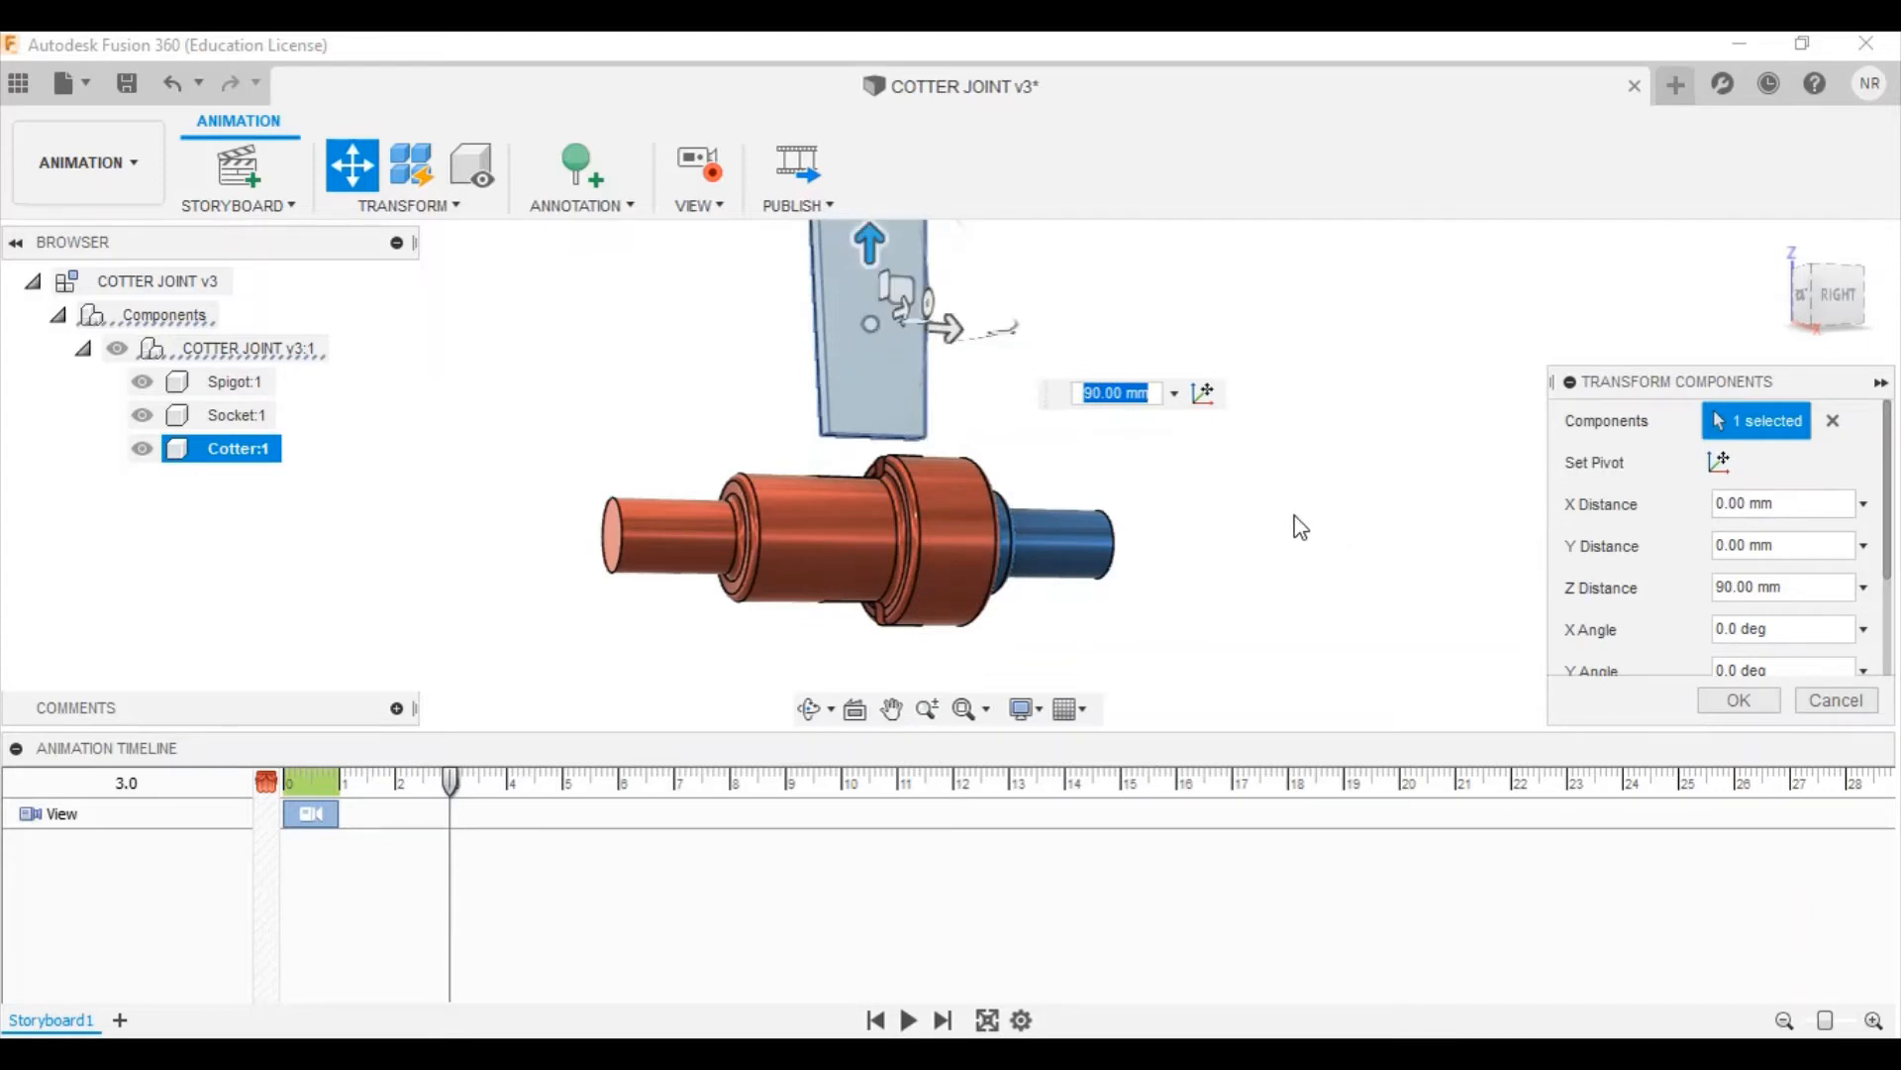
pyautogui.click(1758, 702)
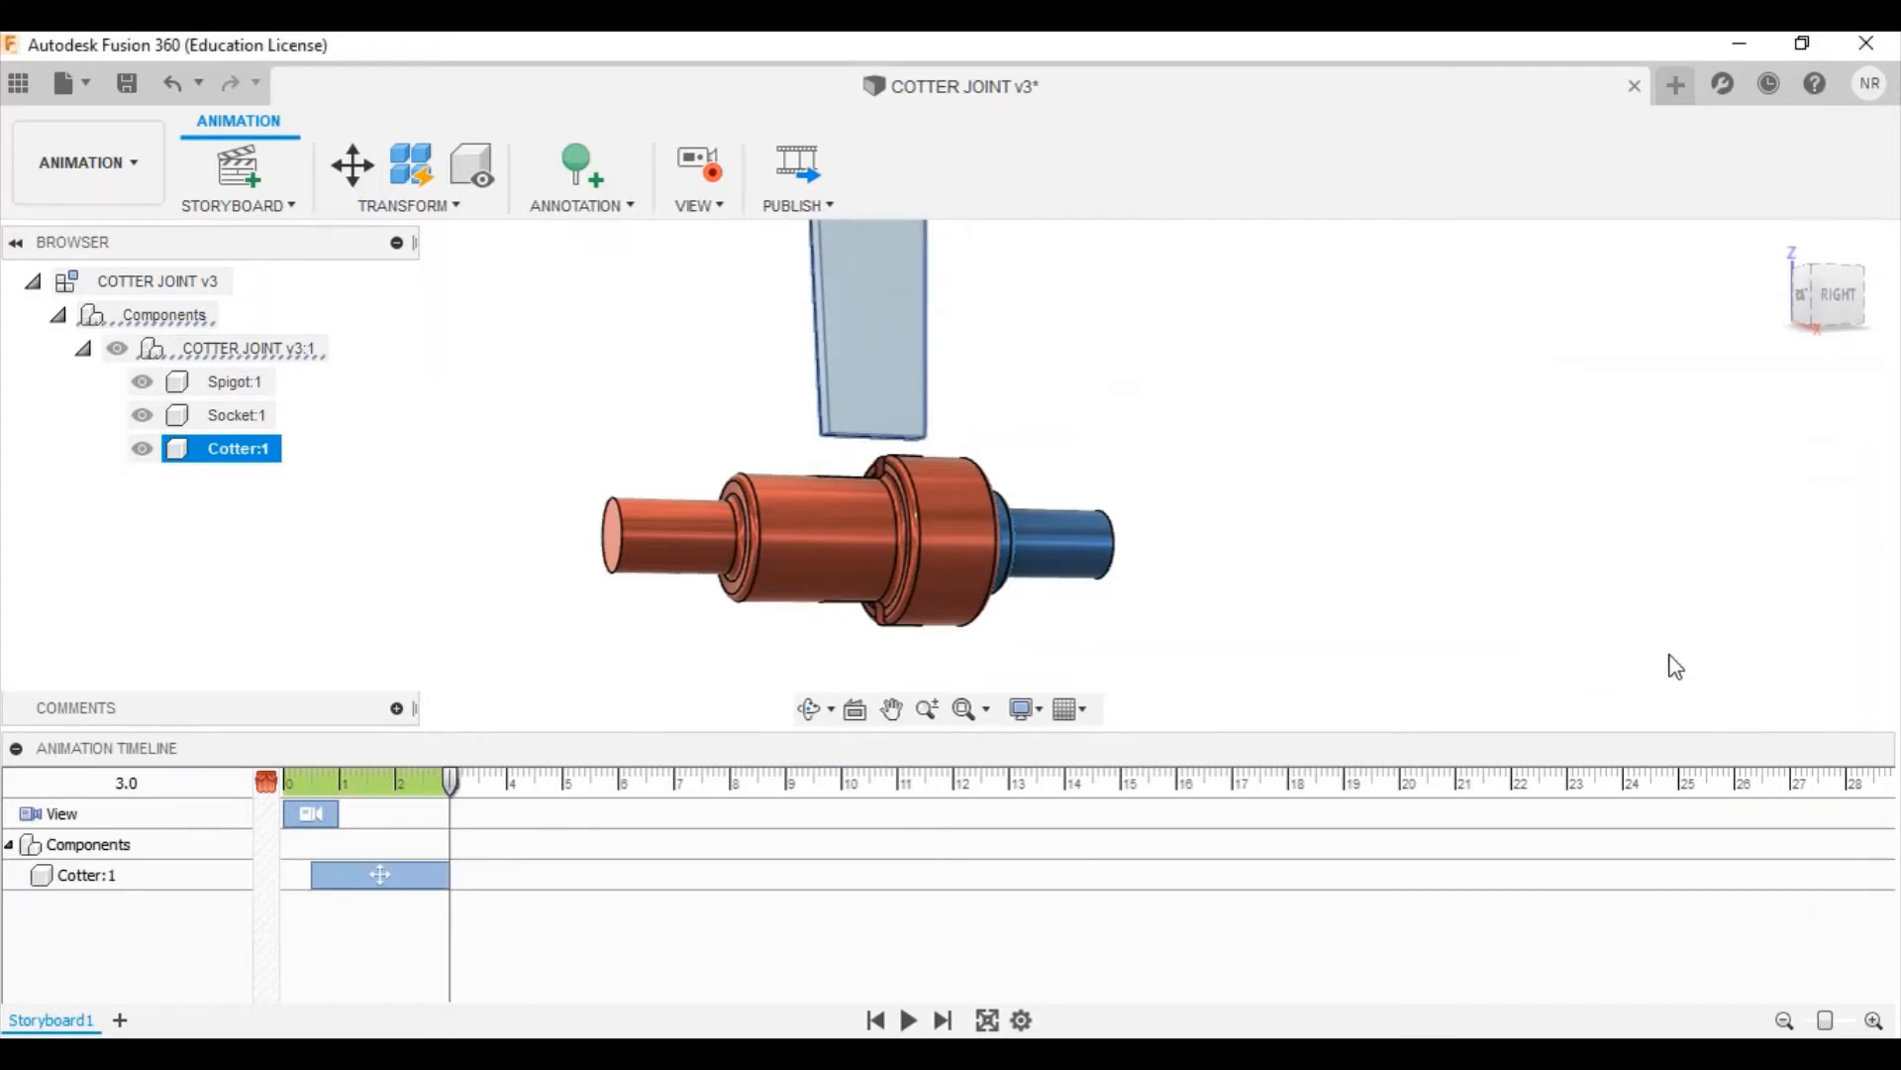
pyautogui.click(1312, 437)
# Record a further zoomed-out camera view at 3 seconds that frames the raised cotter and the joint
pyautogui.scroll(-3, 1313, 437)
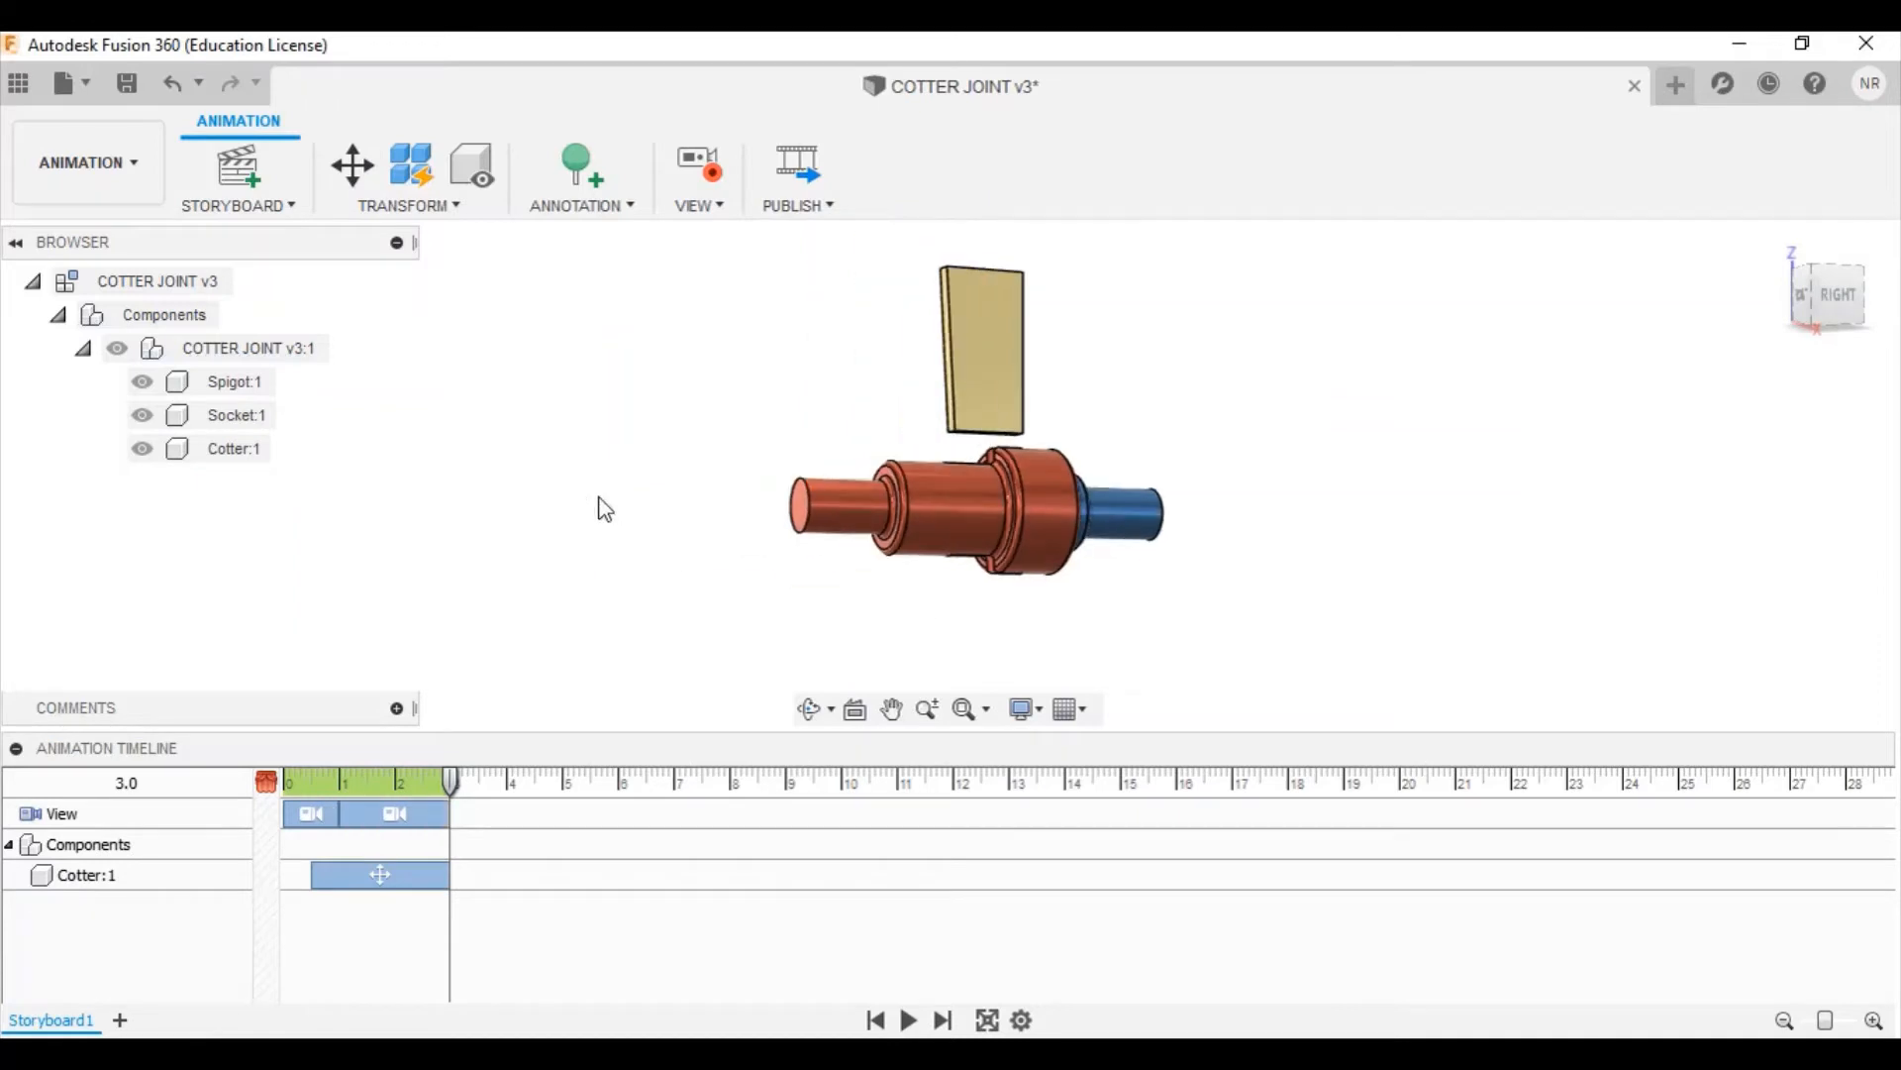
pyautogui.scroll(-1, 604, 508)
pyautogui.scroll(1, 1456, 362)
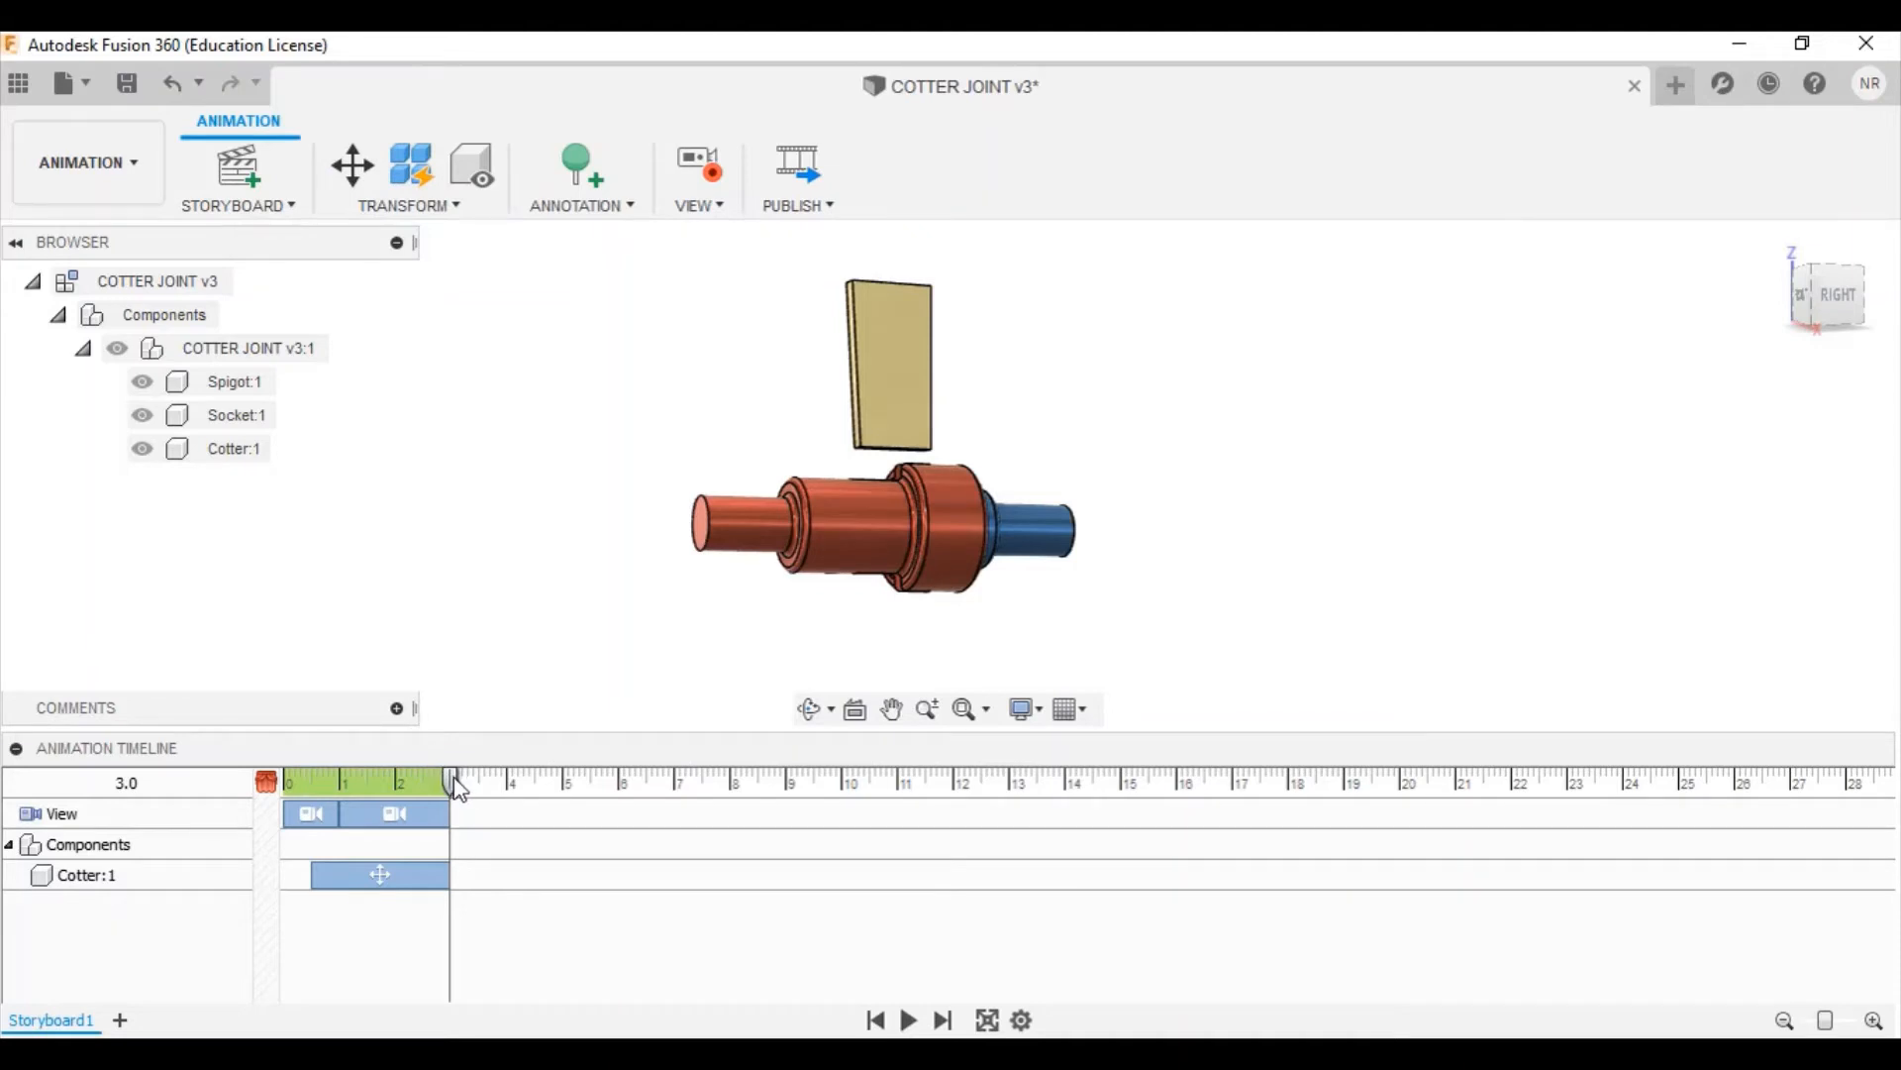
# Animate the spigot moving 150 mm along Y out of the socket, ending at 6 seconds on the timeline
pyautogui.moveTo(459, 785); pyautogui.dragTo(617, 779)
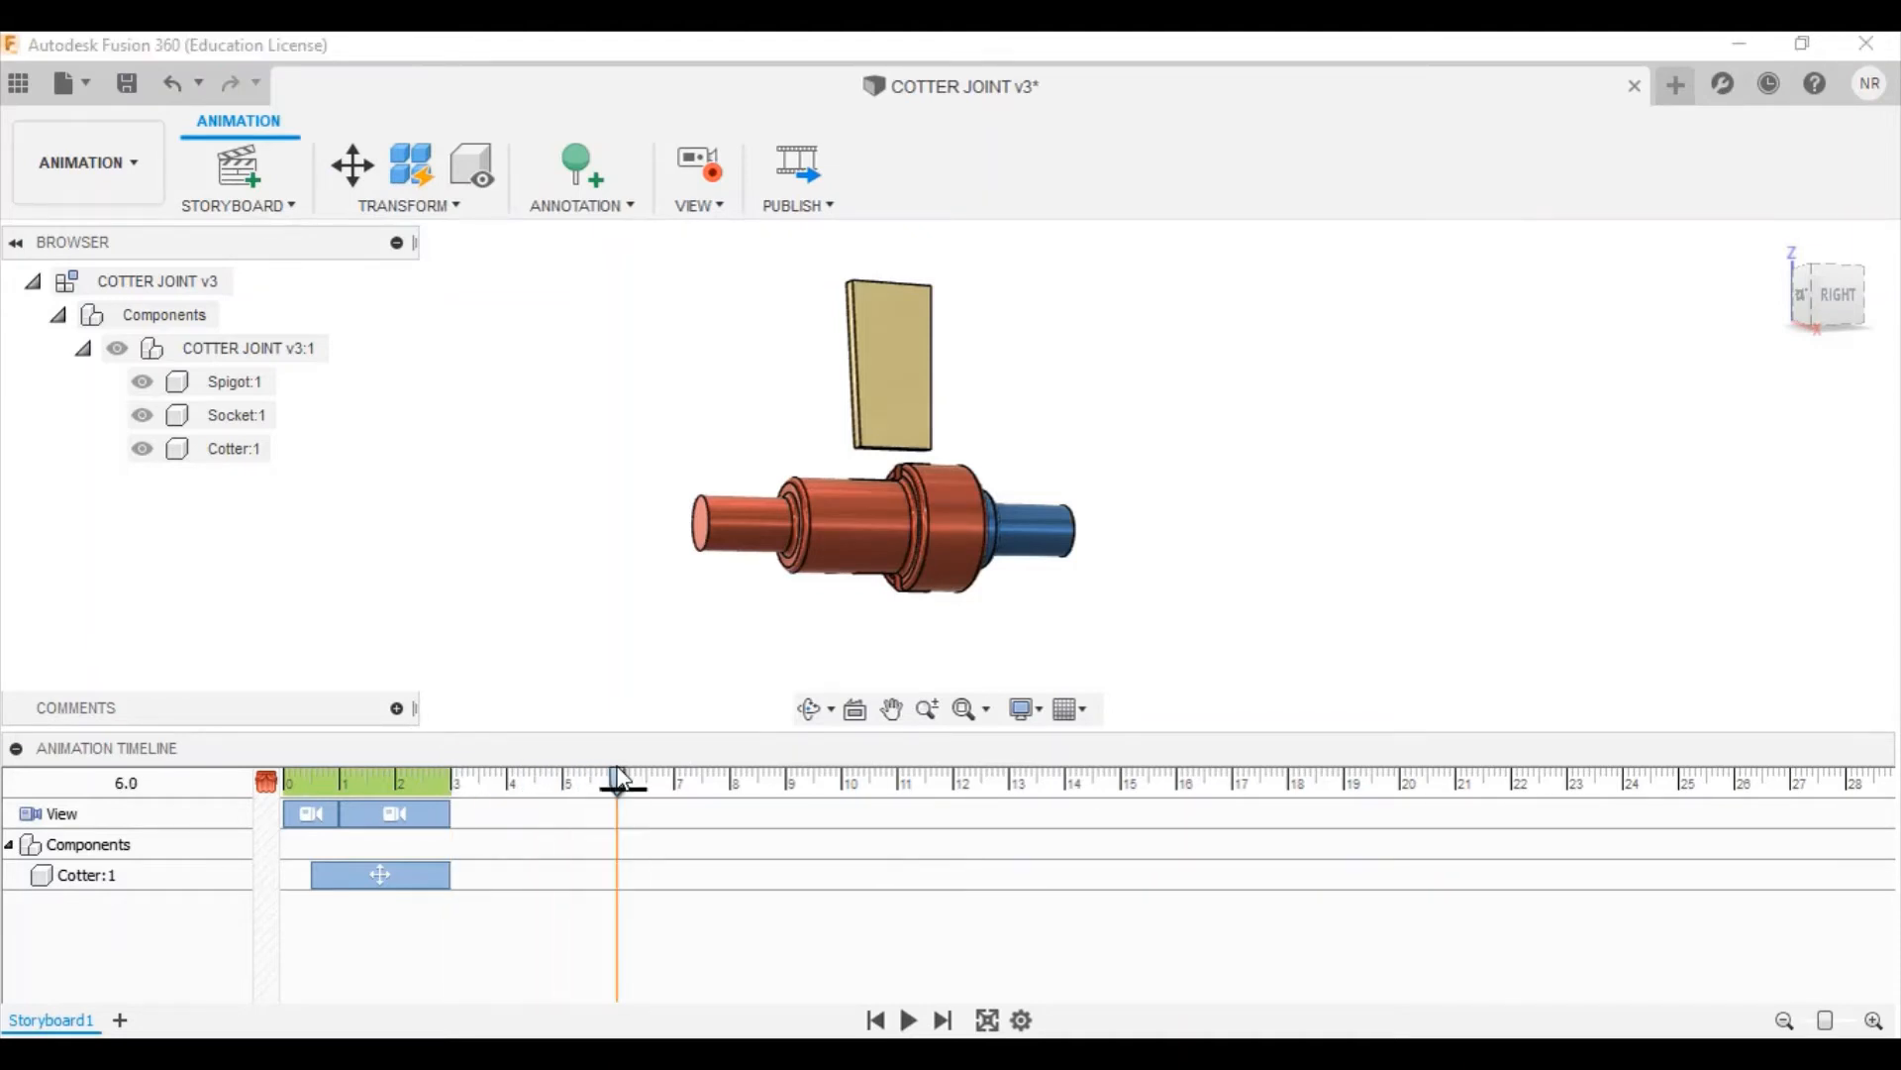
pyautogui.click(354, 163)
pyautogui.click(247, 450)
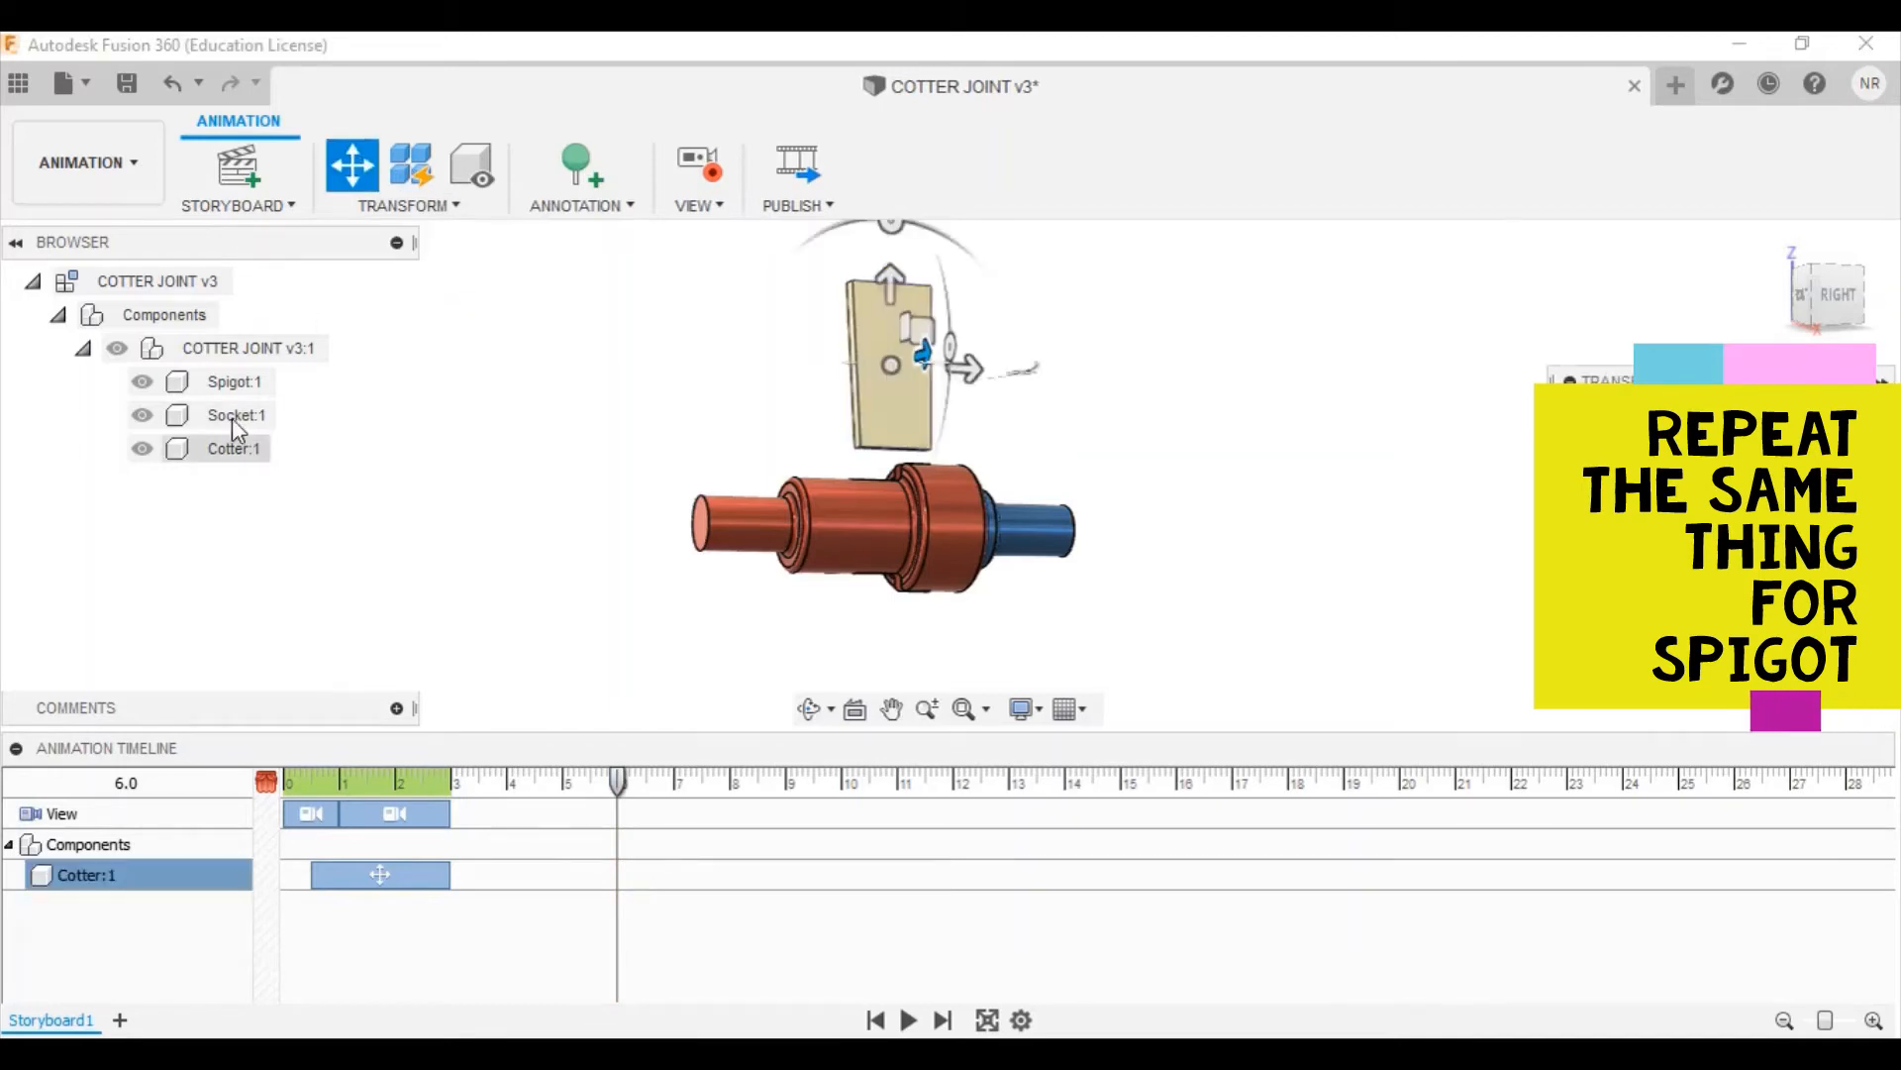
pyautogui.click(237, 384)
pyautogui.click(236, 384)
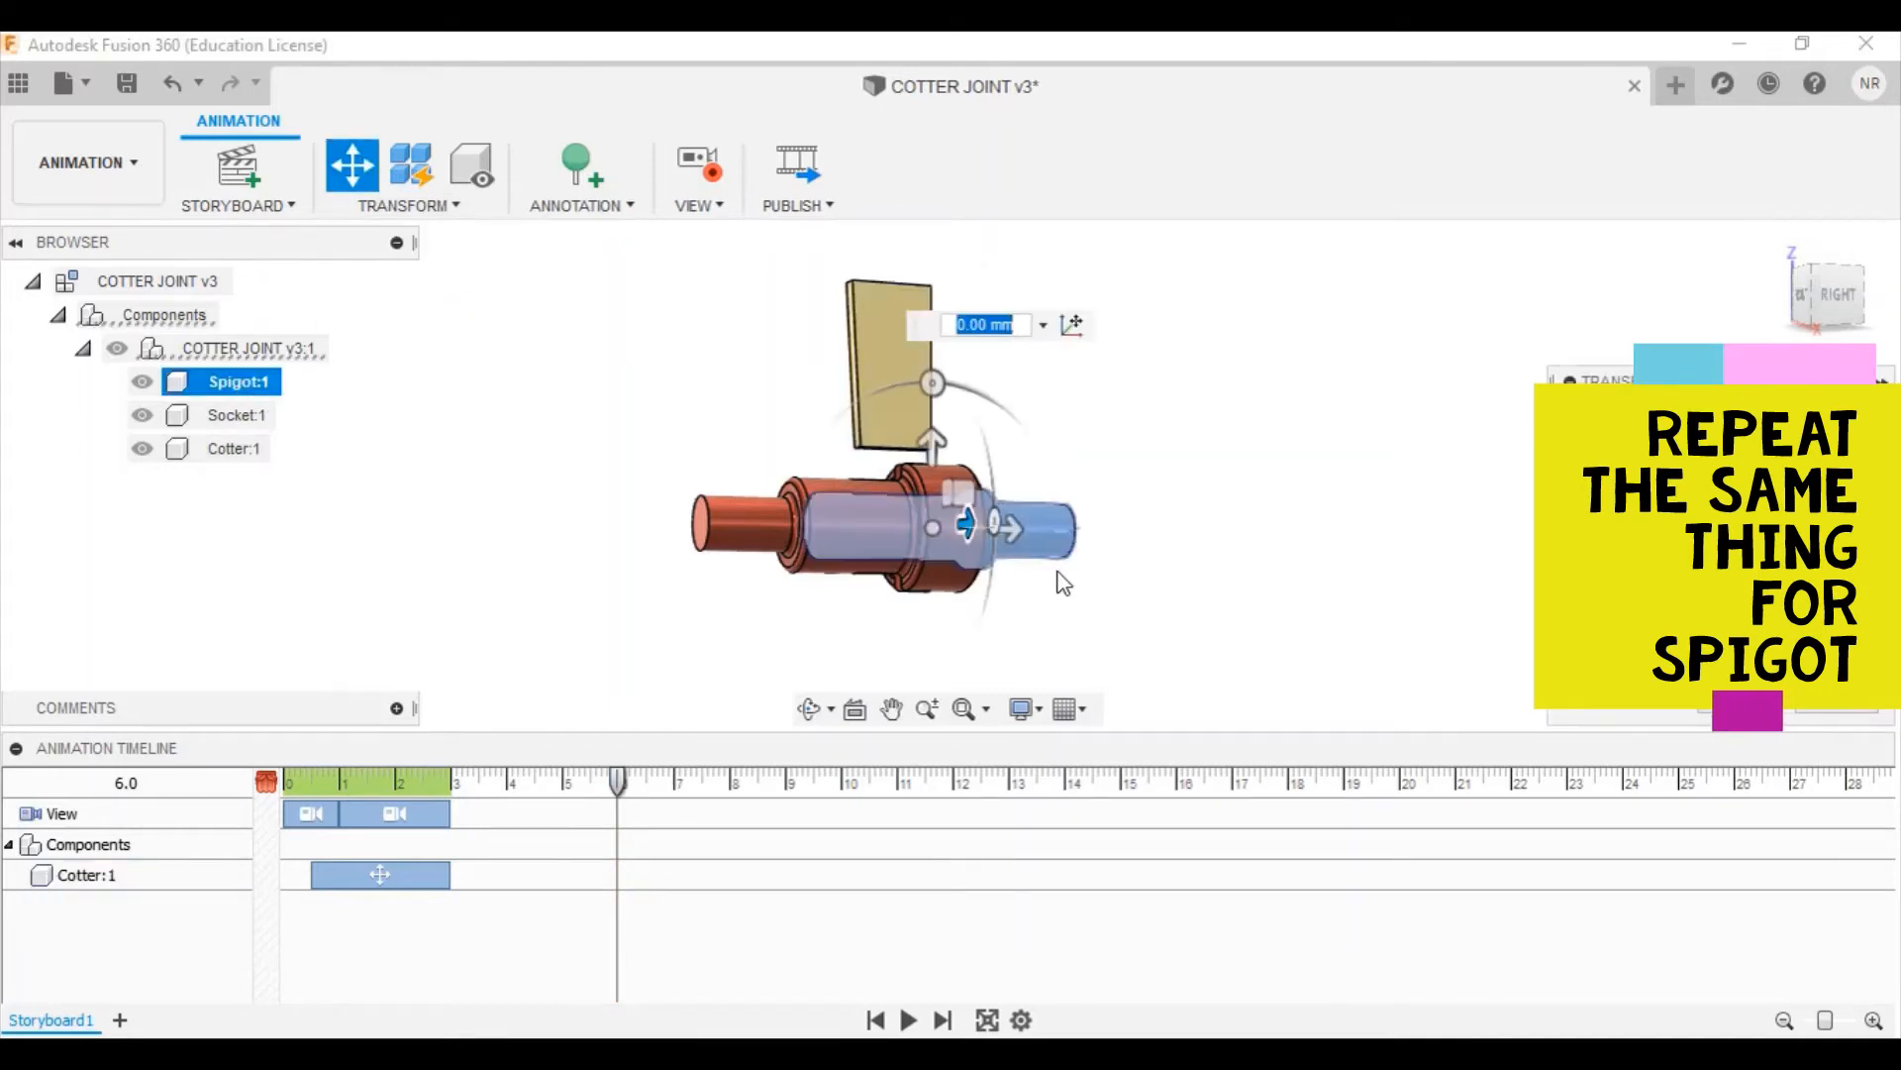
pyautogui.moveTo(1018, 526); pyautogui.dragTo(1236, 533)
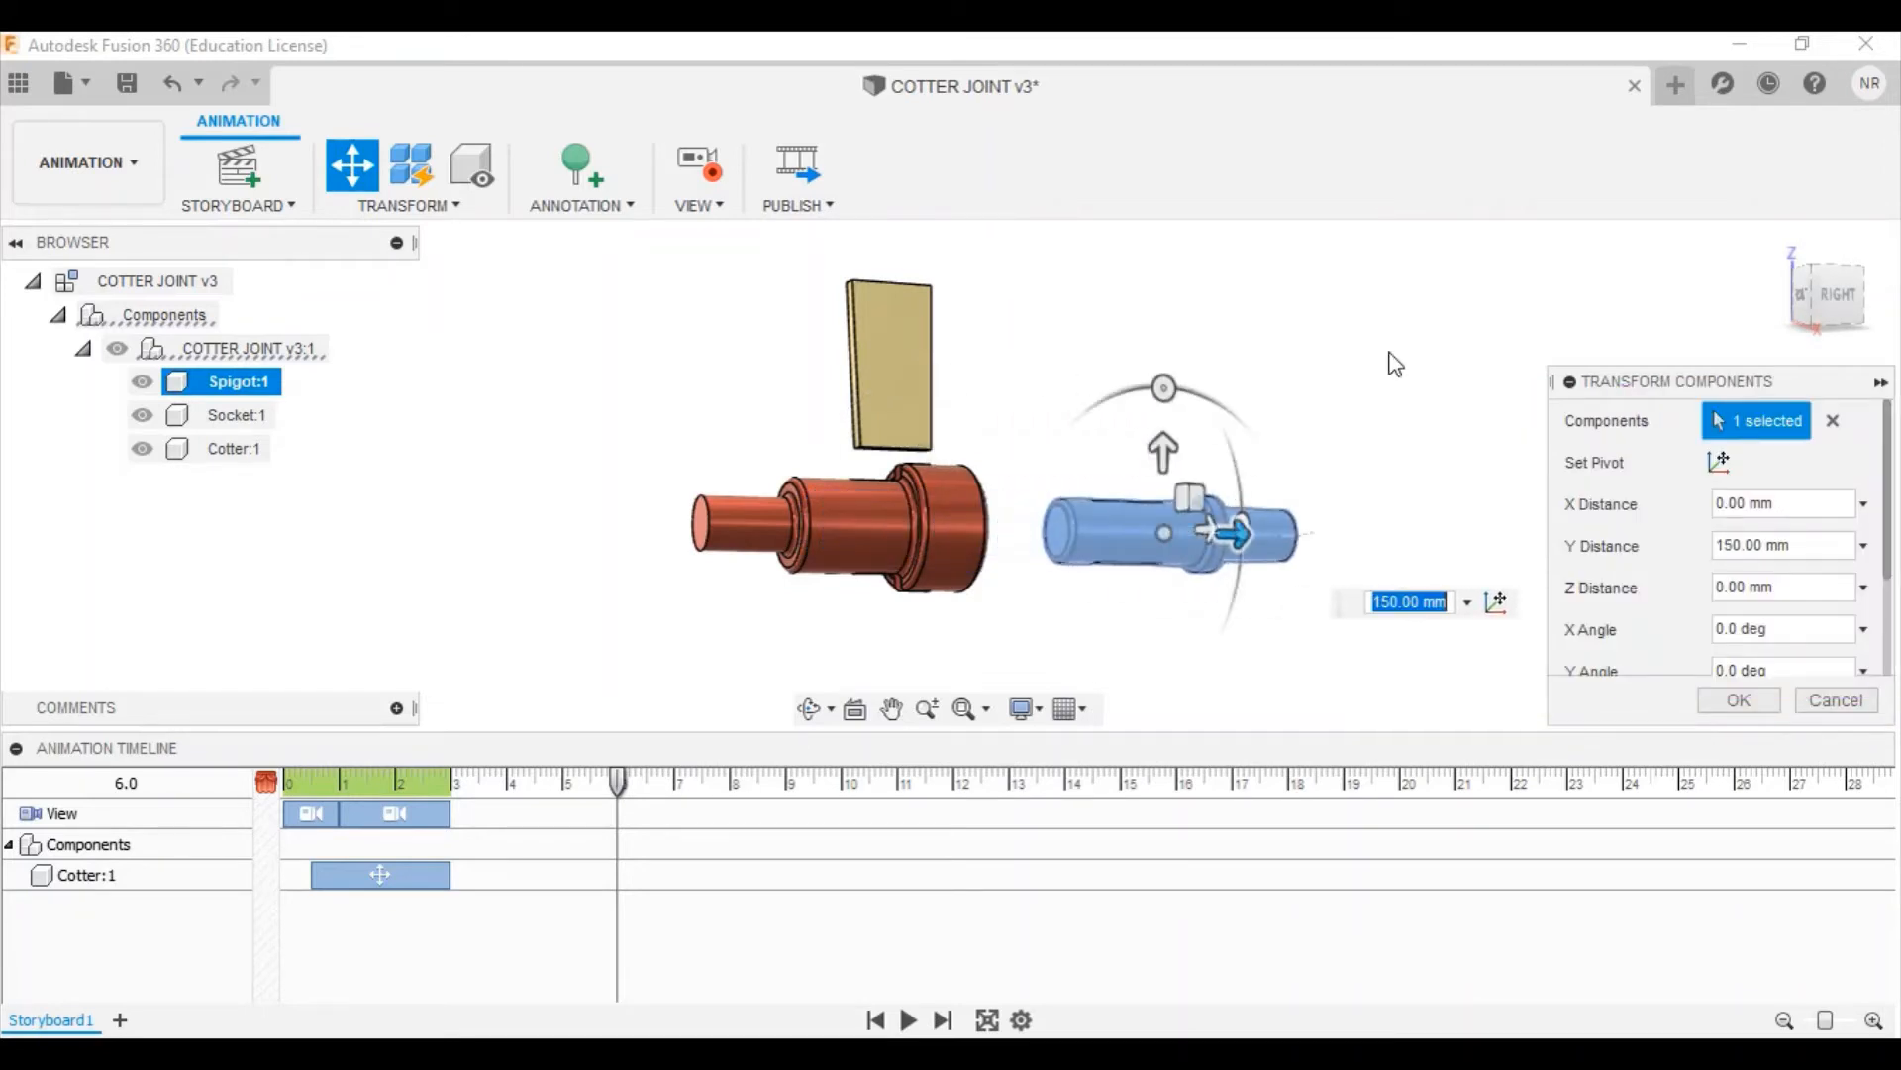
pyautogui.click(1739, 701)
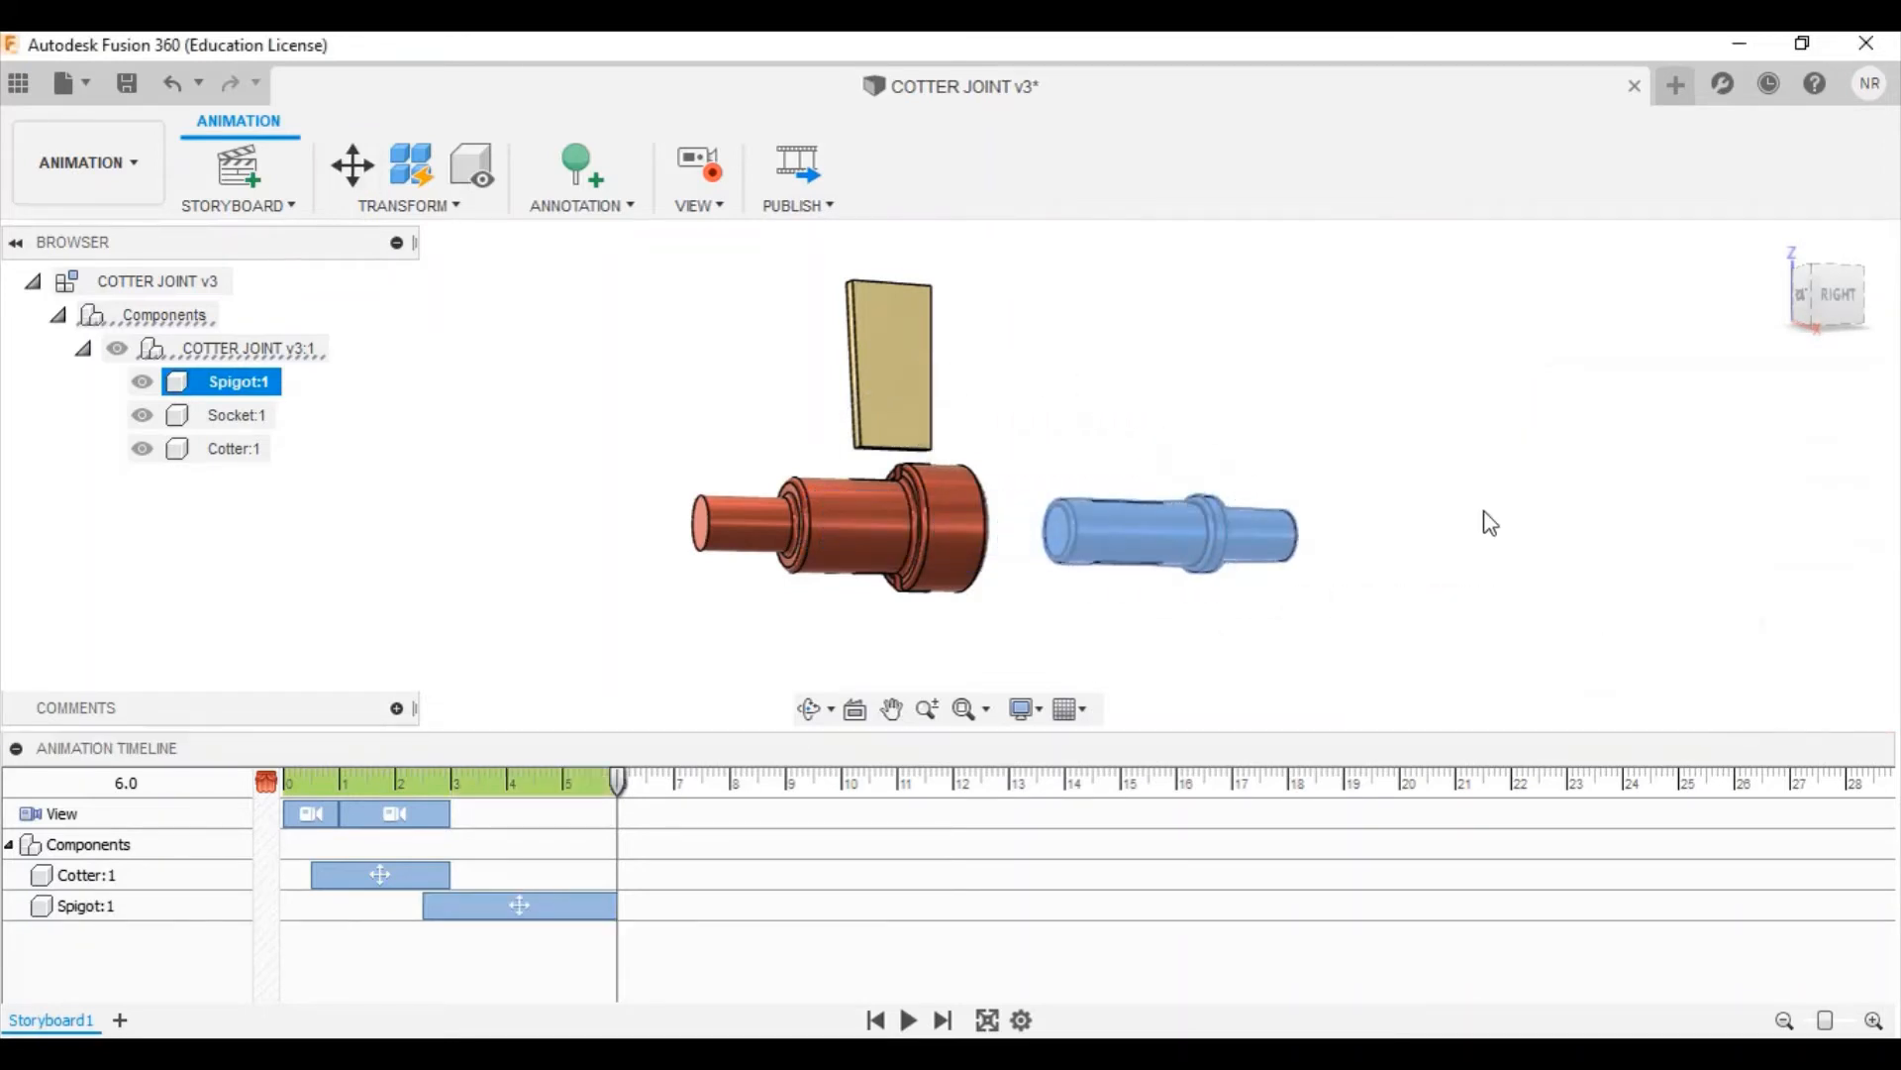
pyautogui.click(1522, 474)
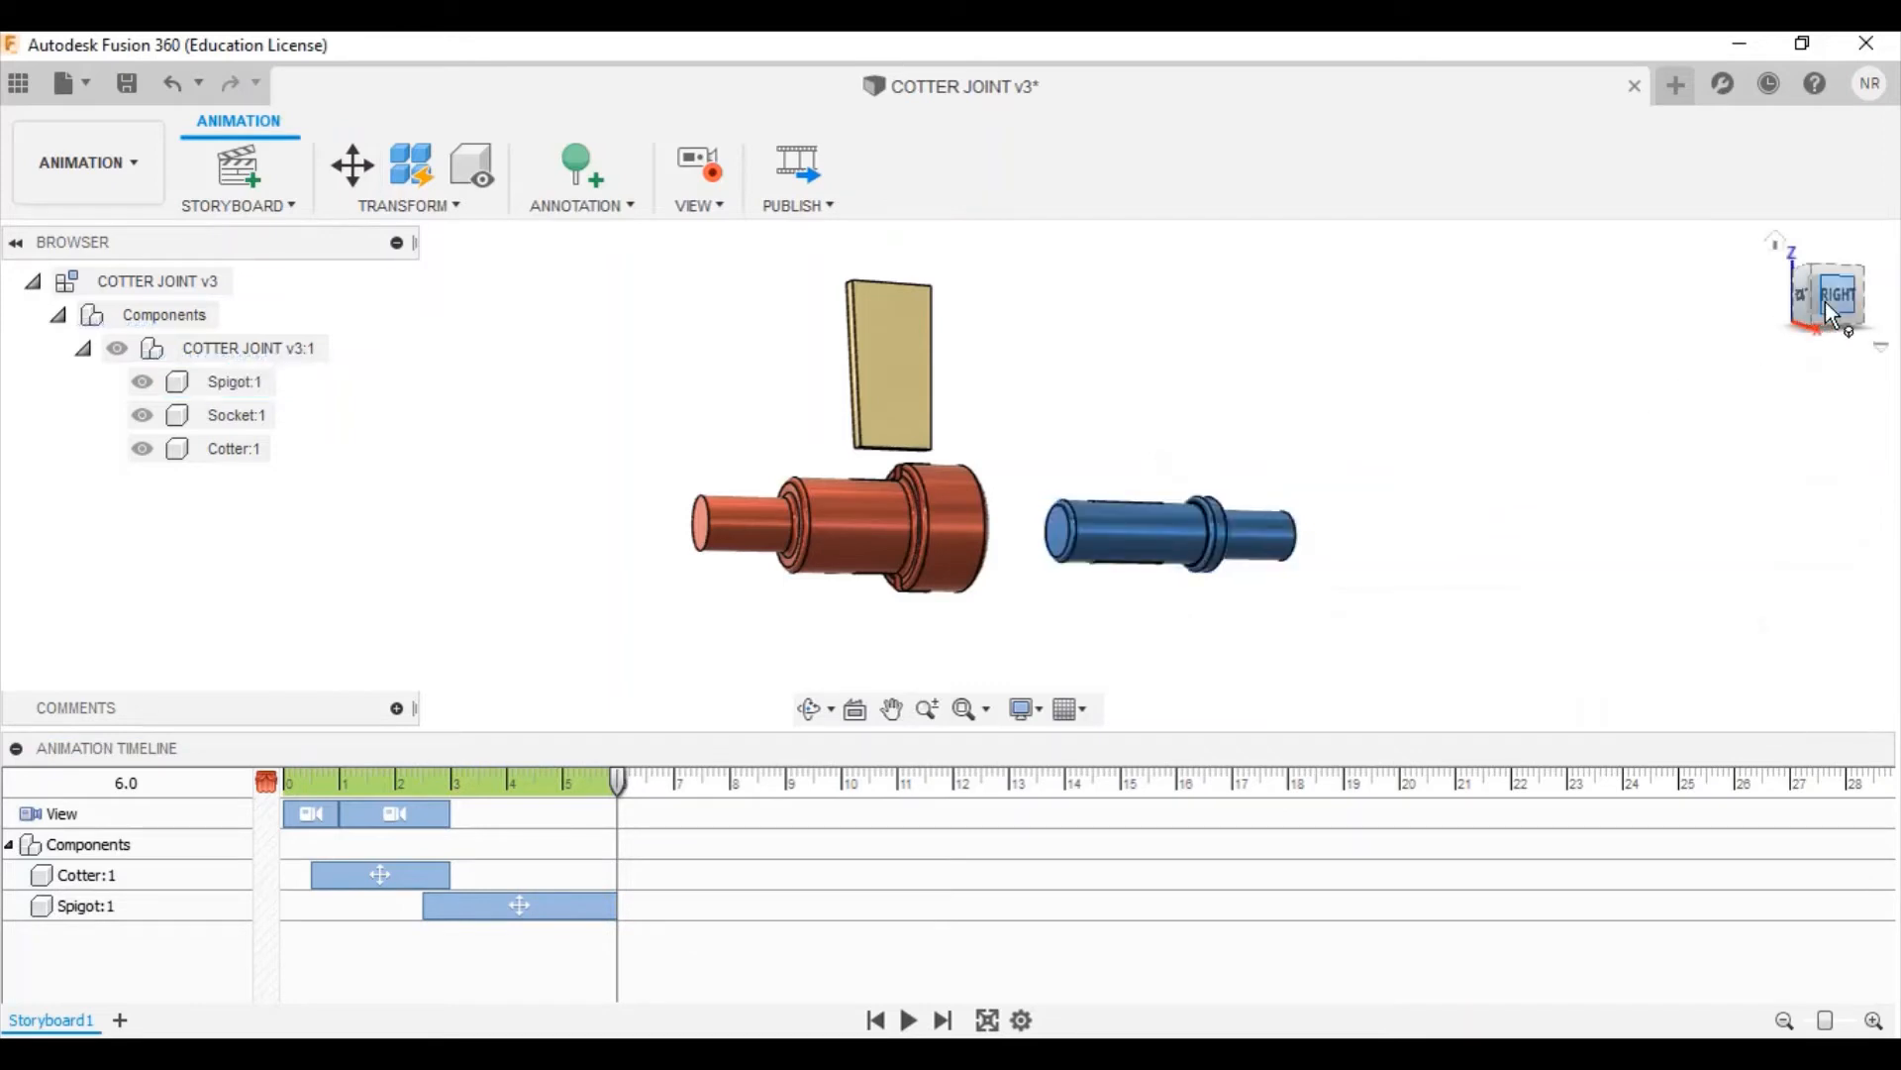
# Record a camera view from slightly above at 6 seconds and play back the animation
pyautogui.moveTo(1830, 312); pyautogui.dragTo(1834, 329)
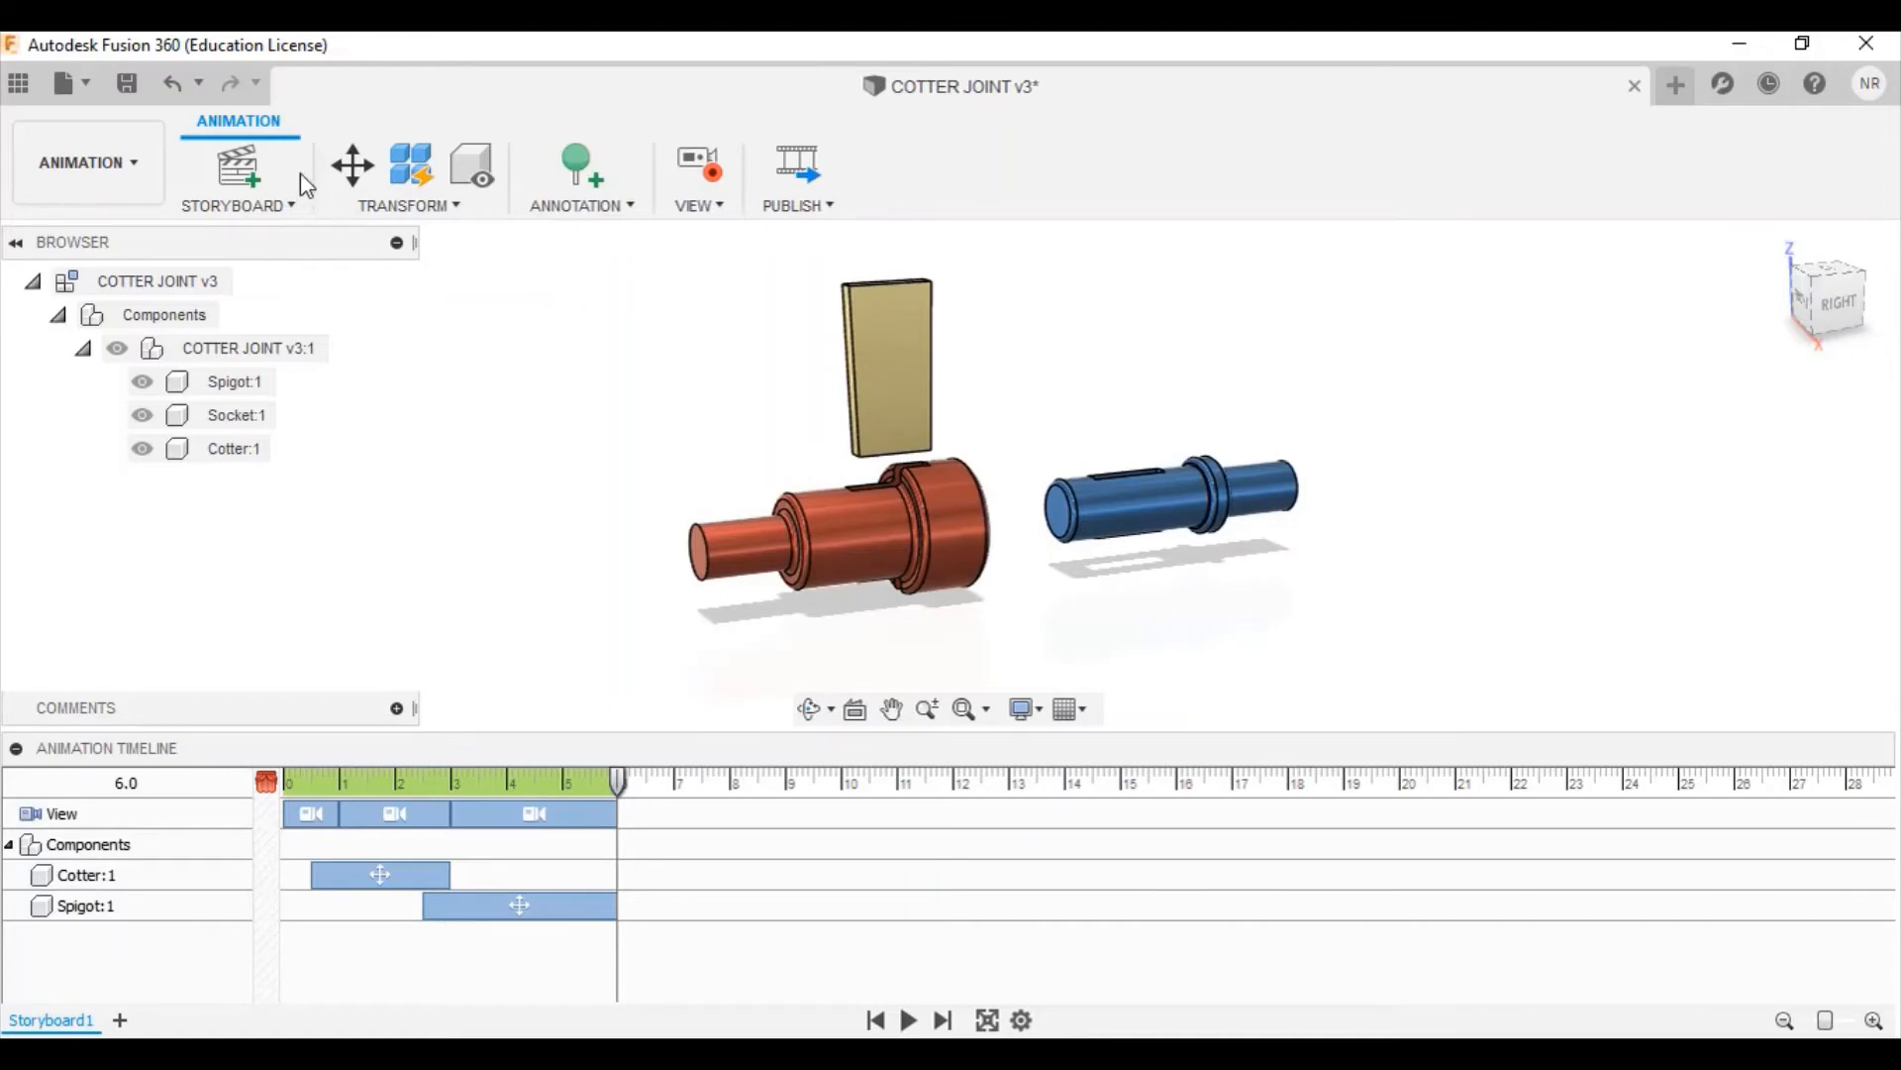
pyautogui.click(909, 1021)
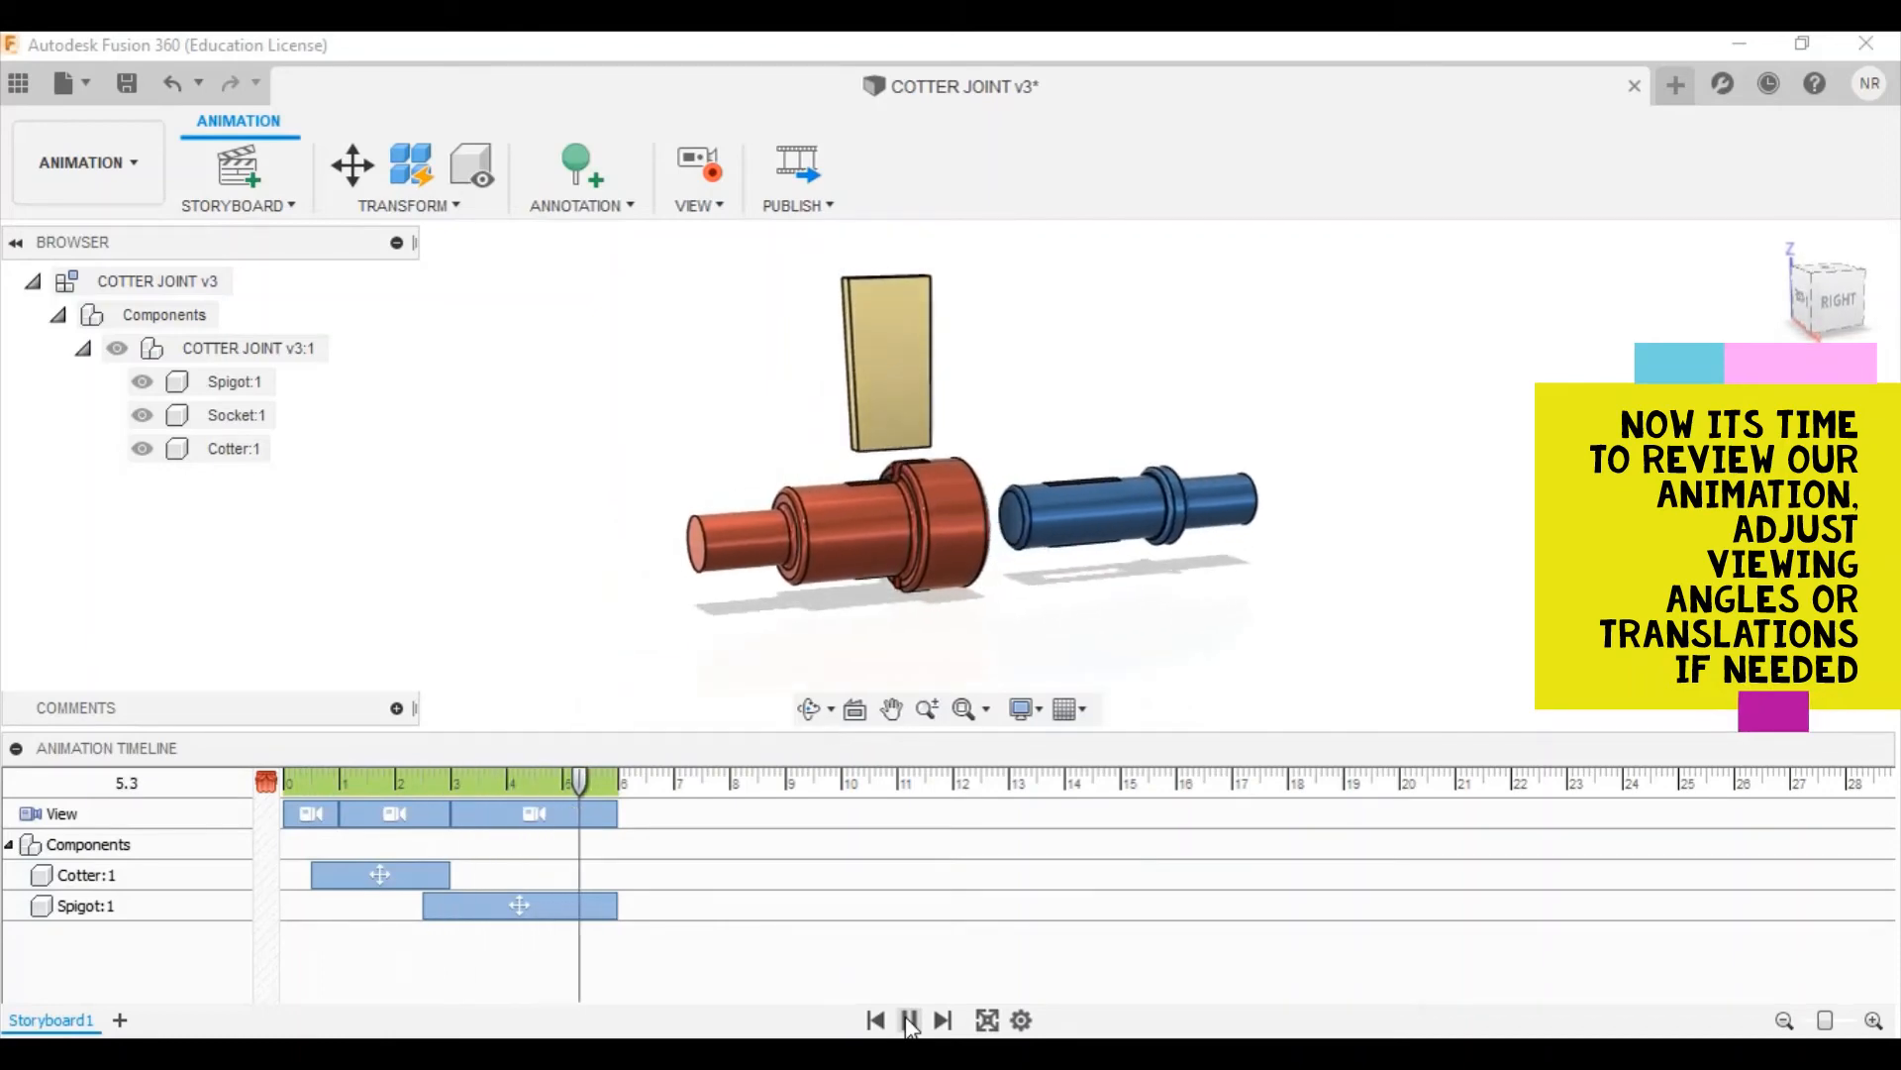
# Shift the spigot's move action to run from 3 to 6.5 seconds on the timeline and play back the animation
pyautogui.moveTo(493, 903); pyautogui.dragTo(512, 902)
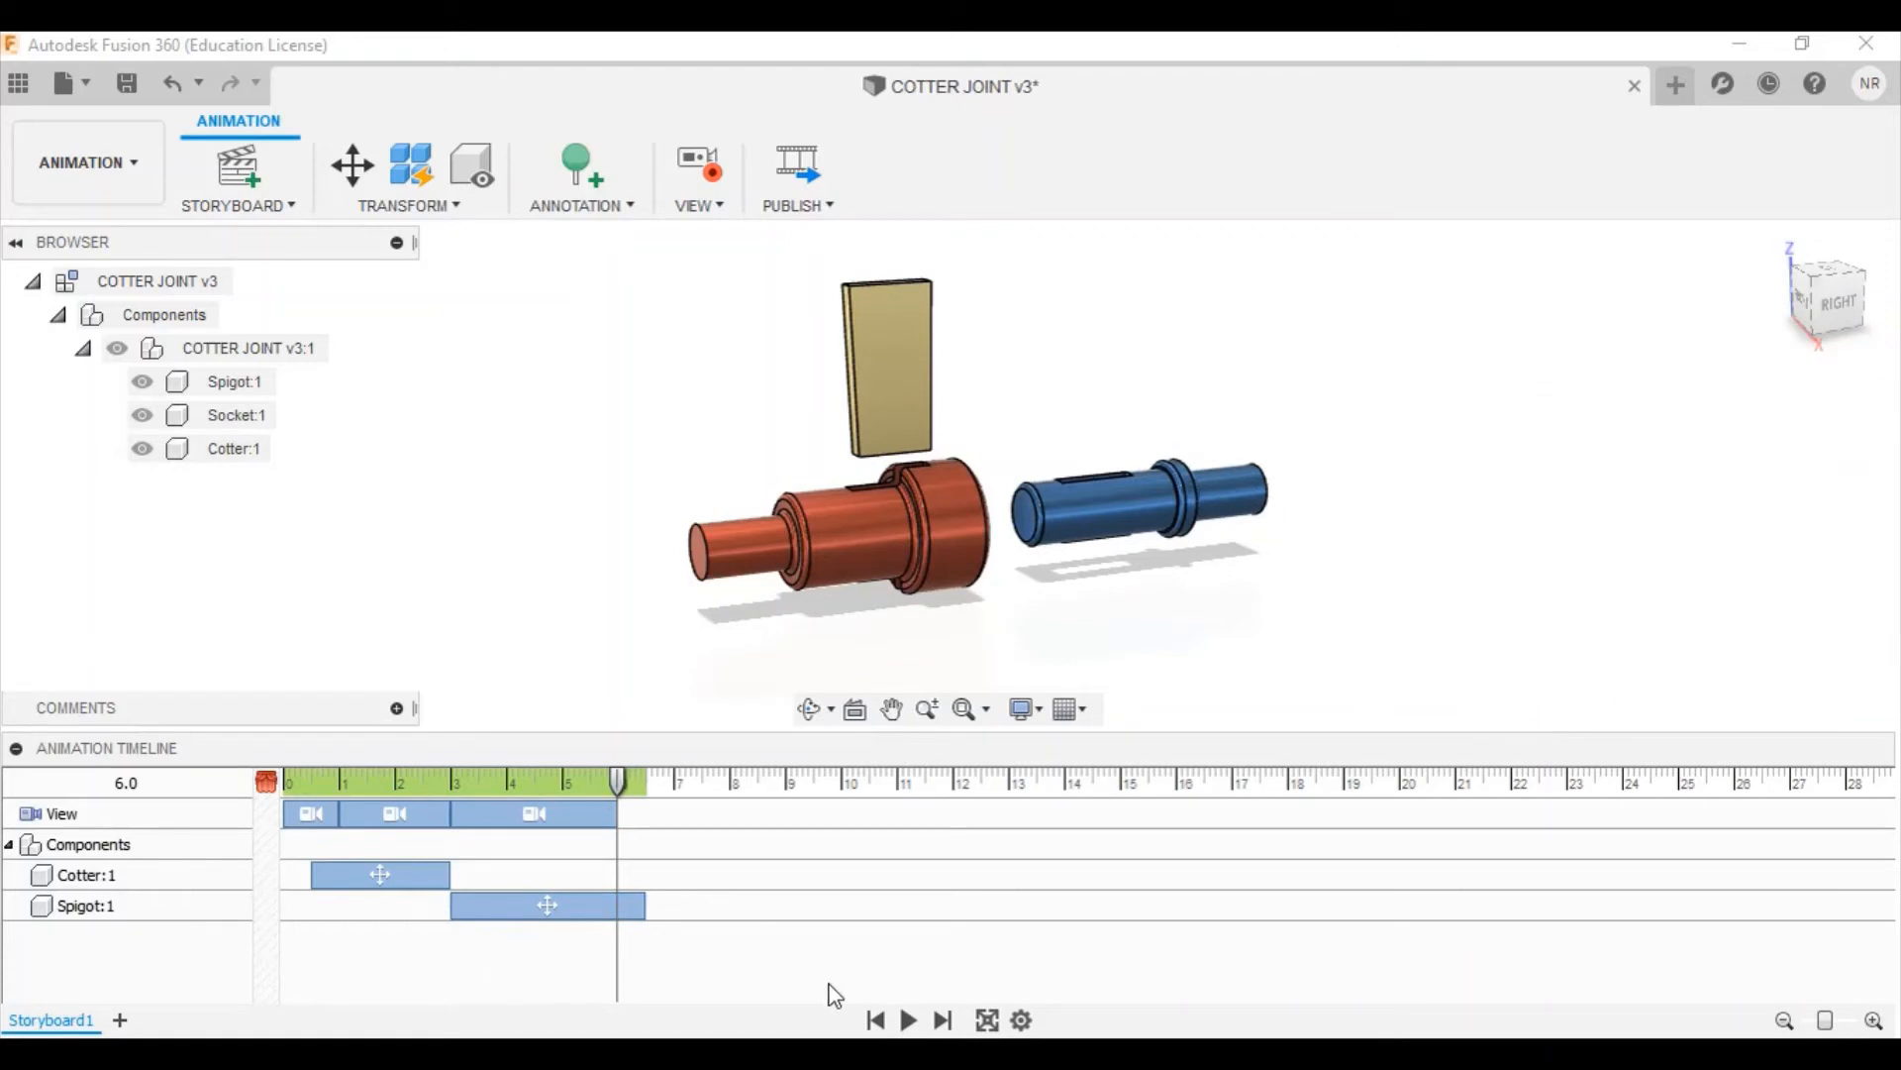
pyautogui.click(909, 1020)
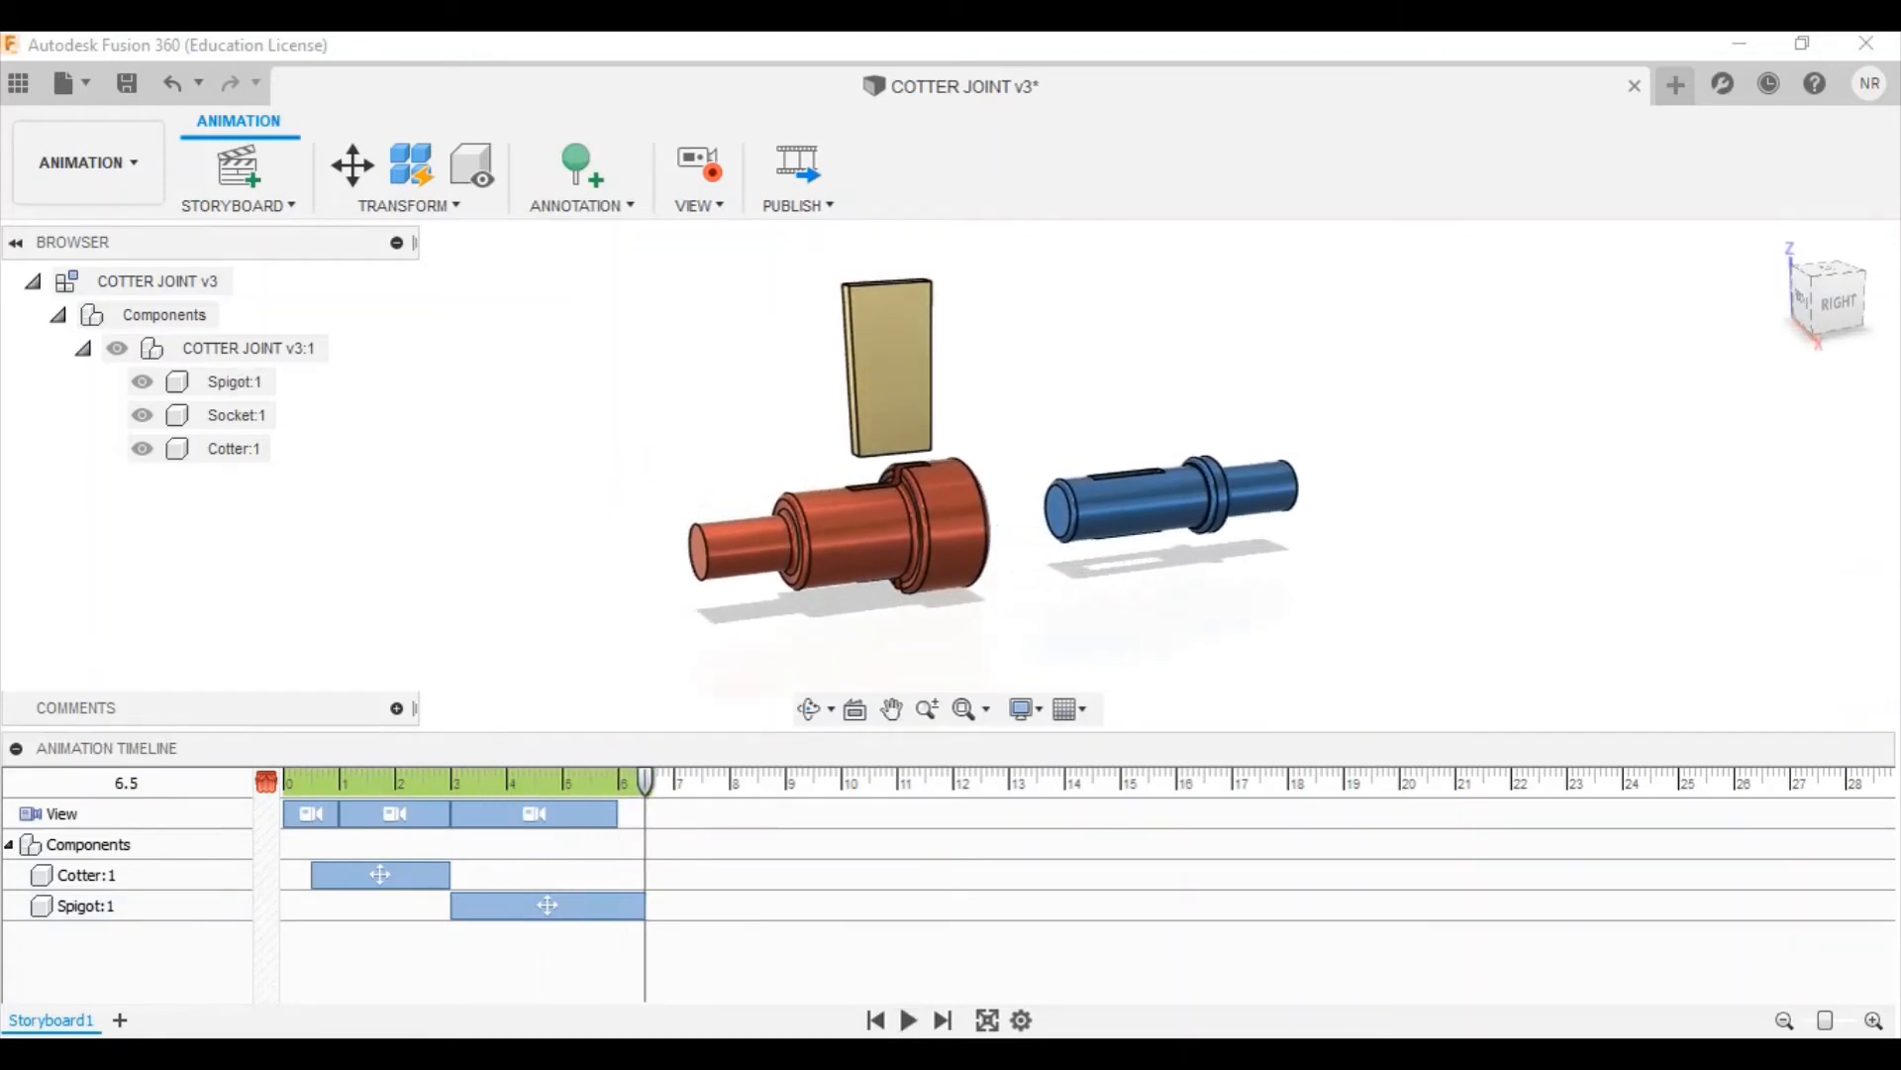
# Create a new storyboard of the type Start from end of previous
pyautogui.click(125, 1014)
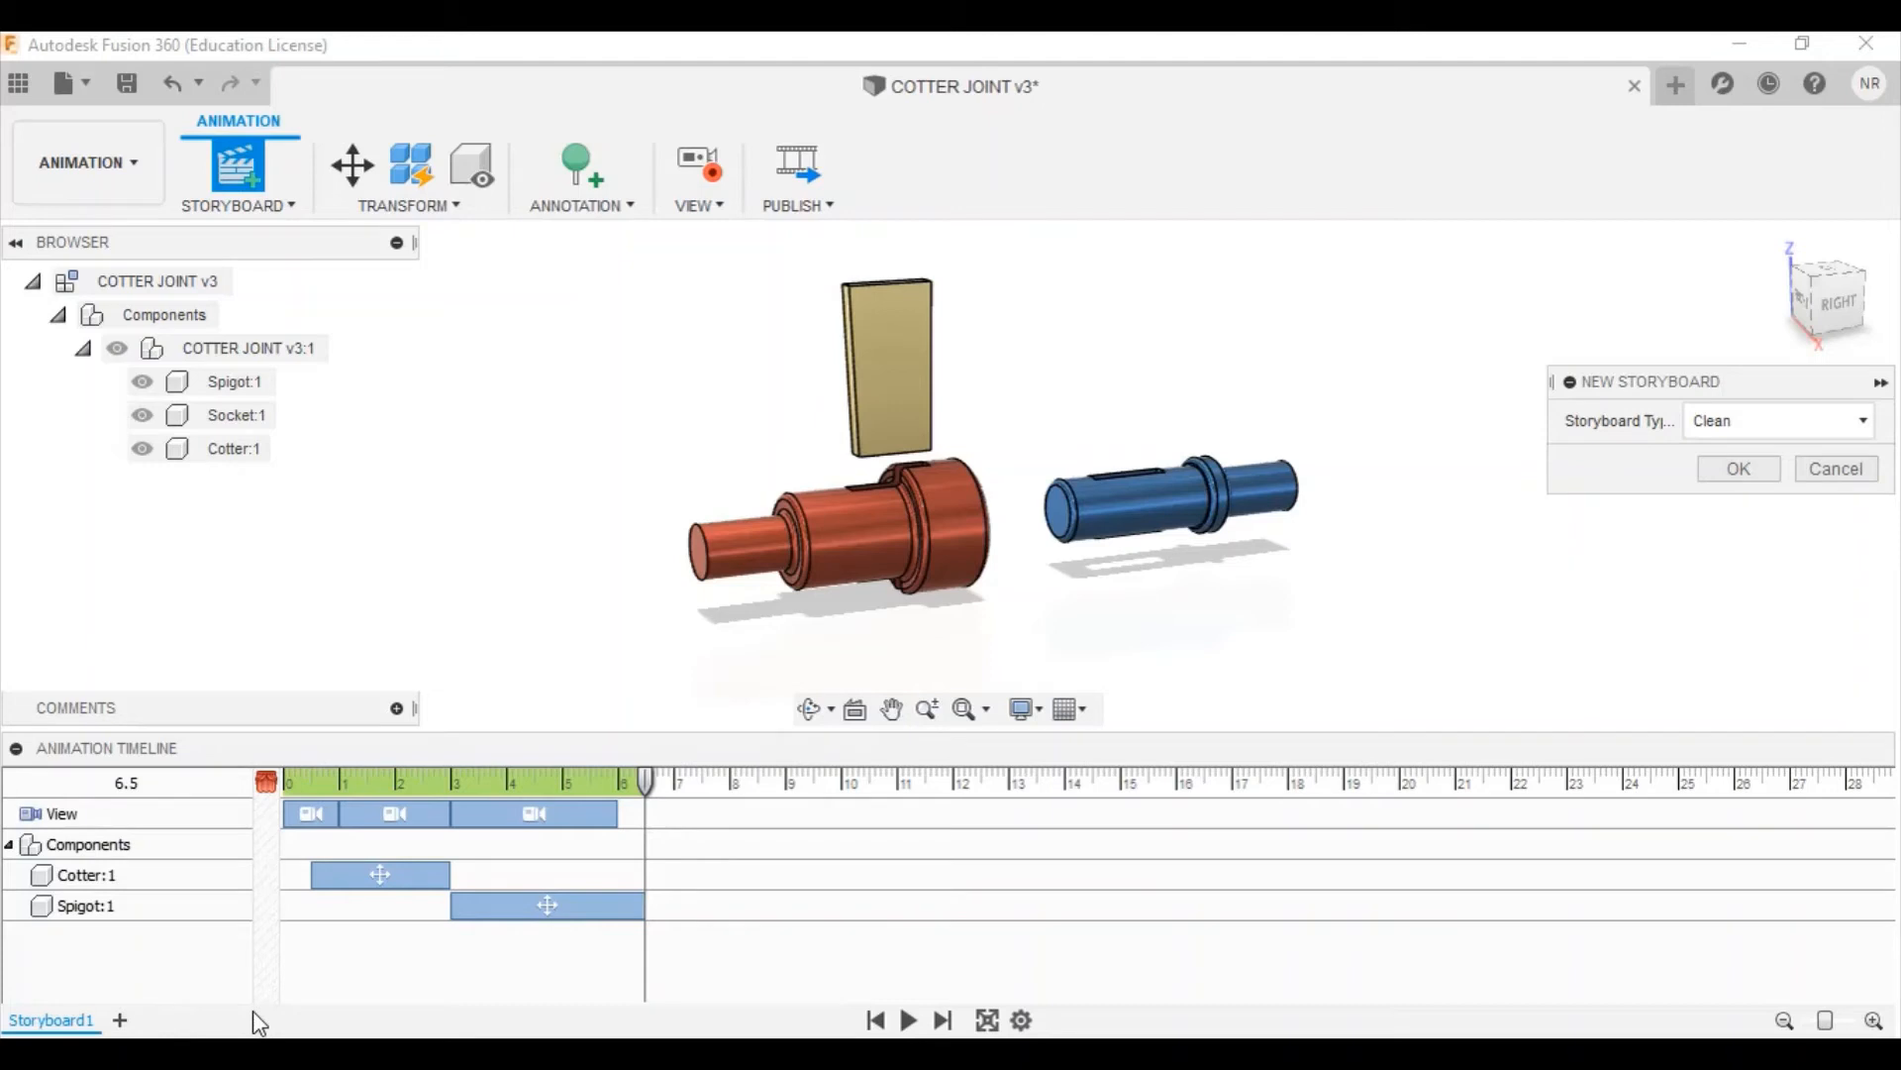
pyautogui.click(1826, 416)
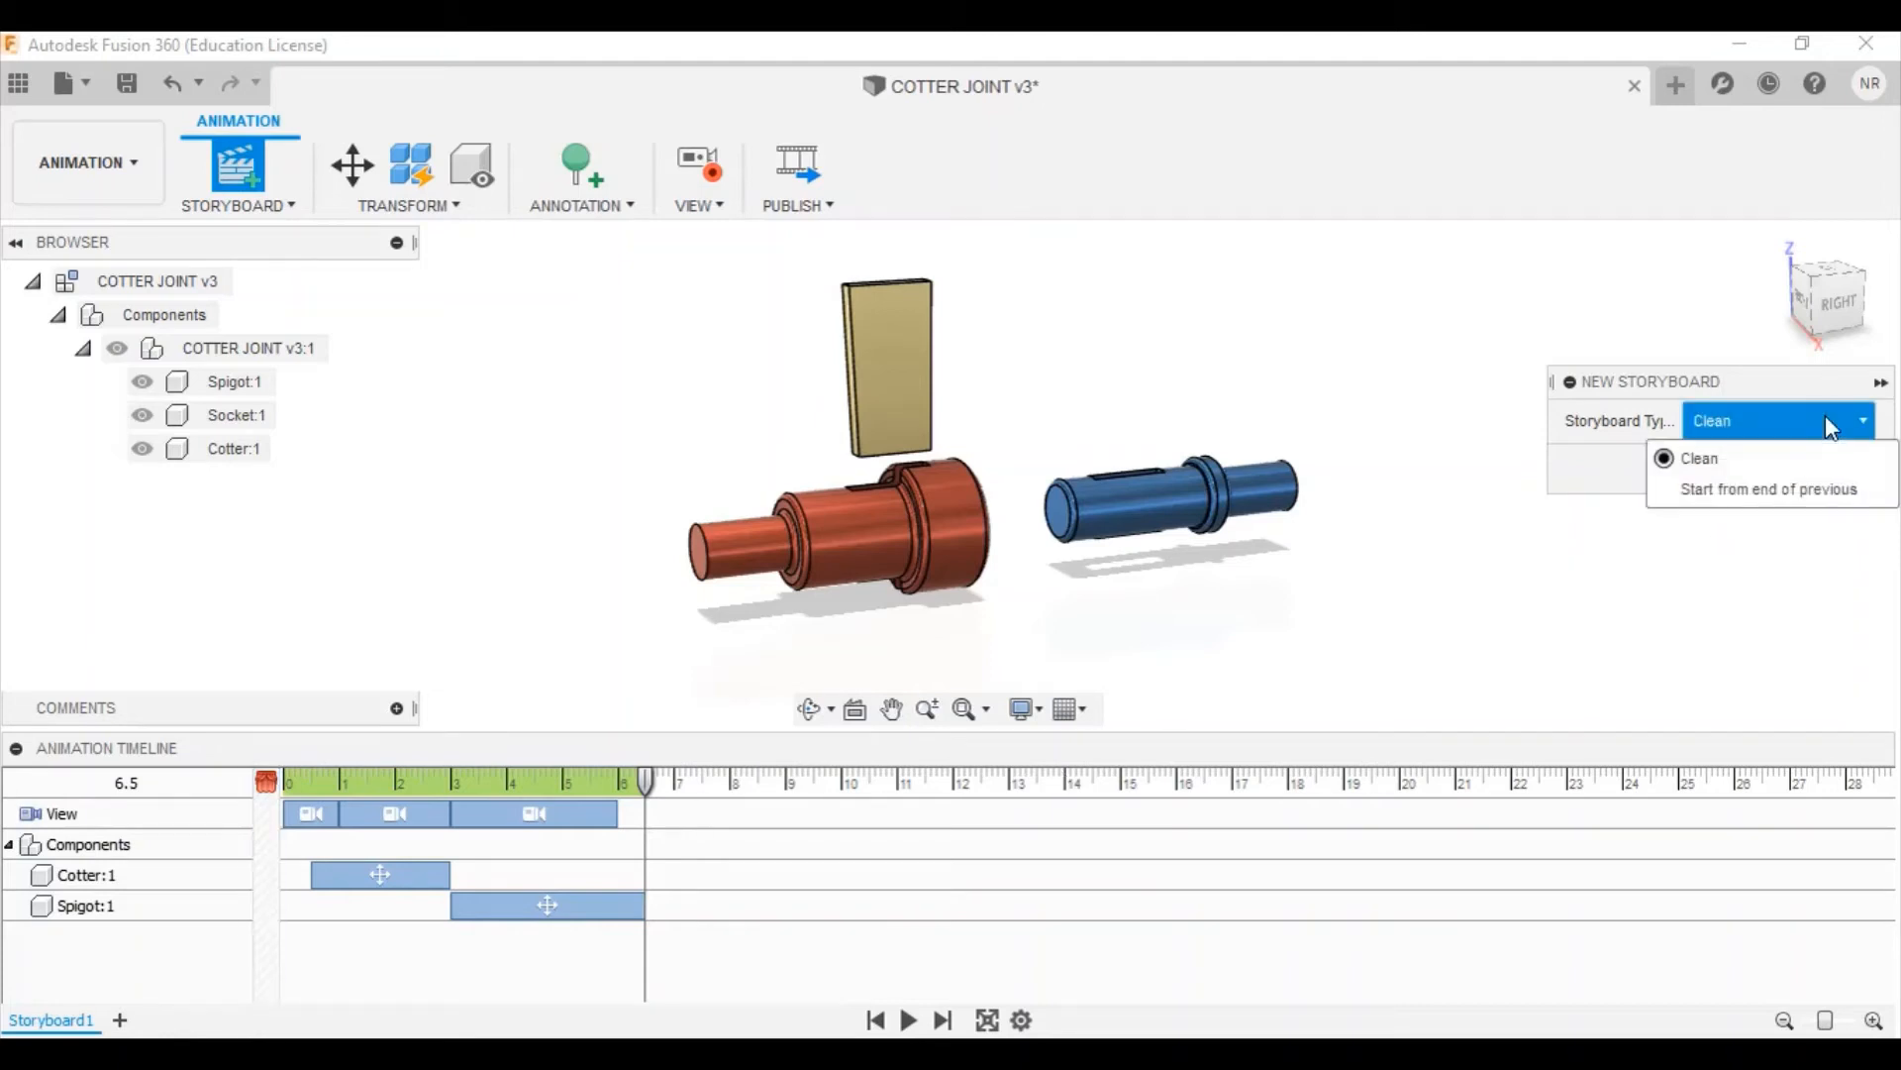
pyautogui.click(1833, 491)
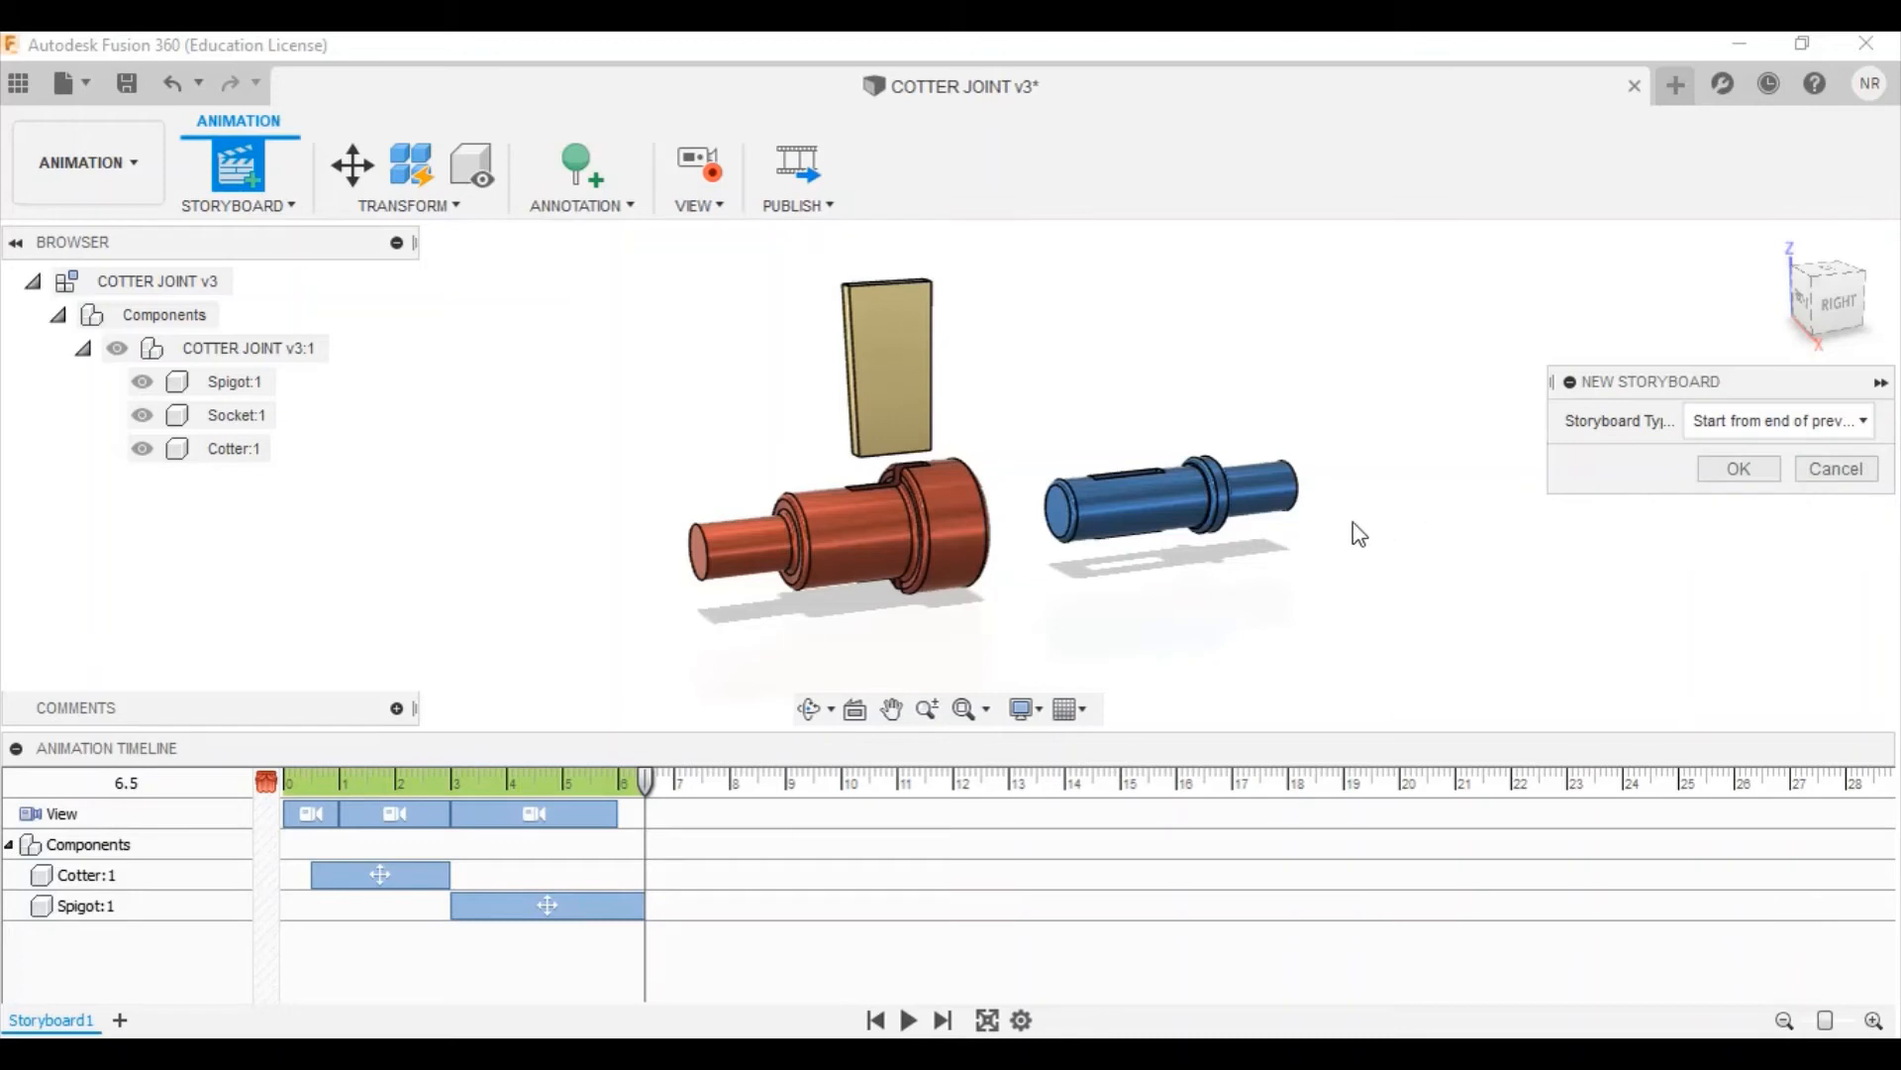
pyautogui.click(1763, 476)
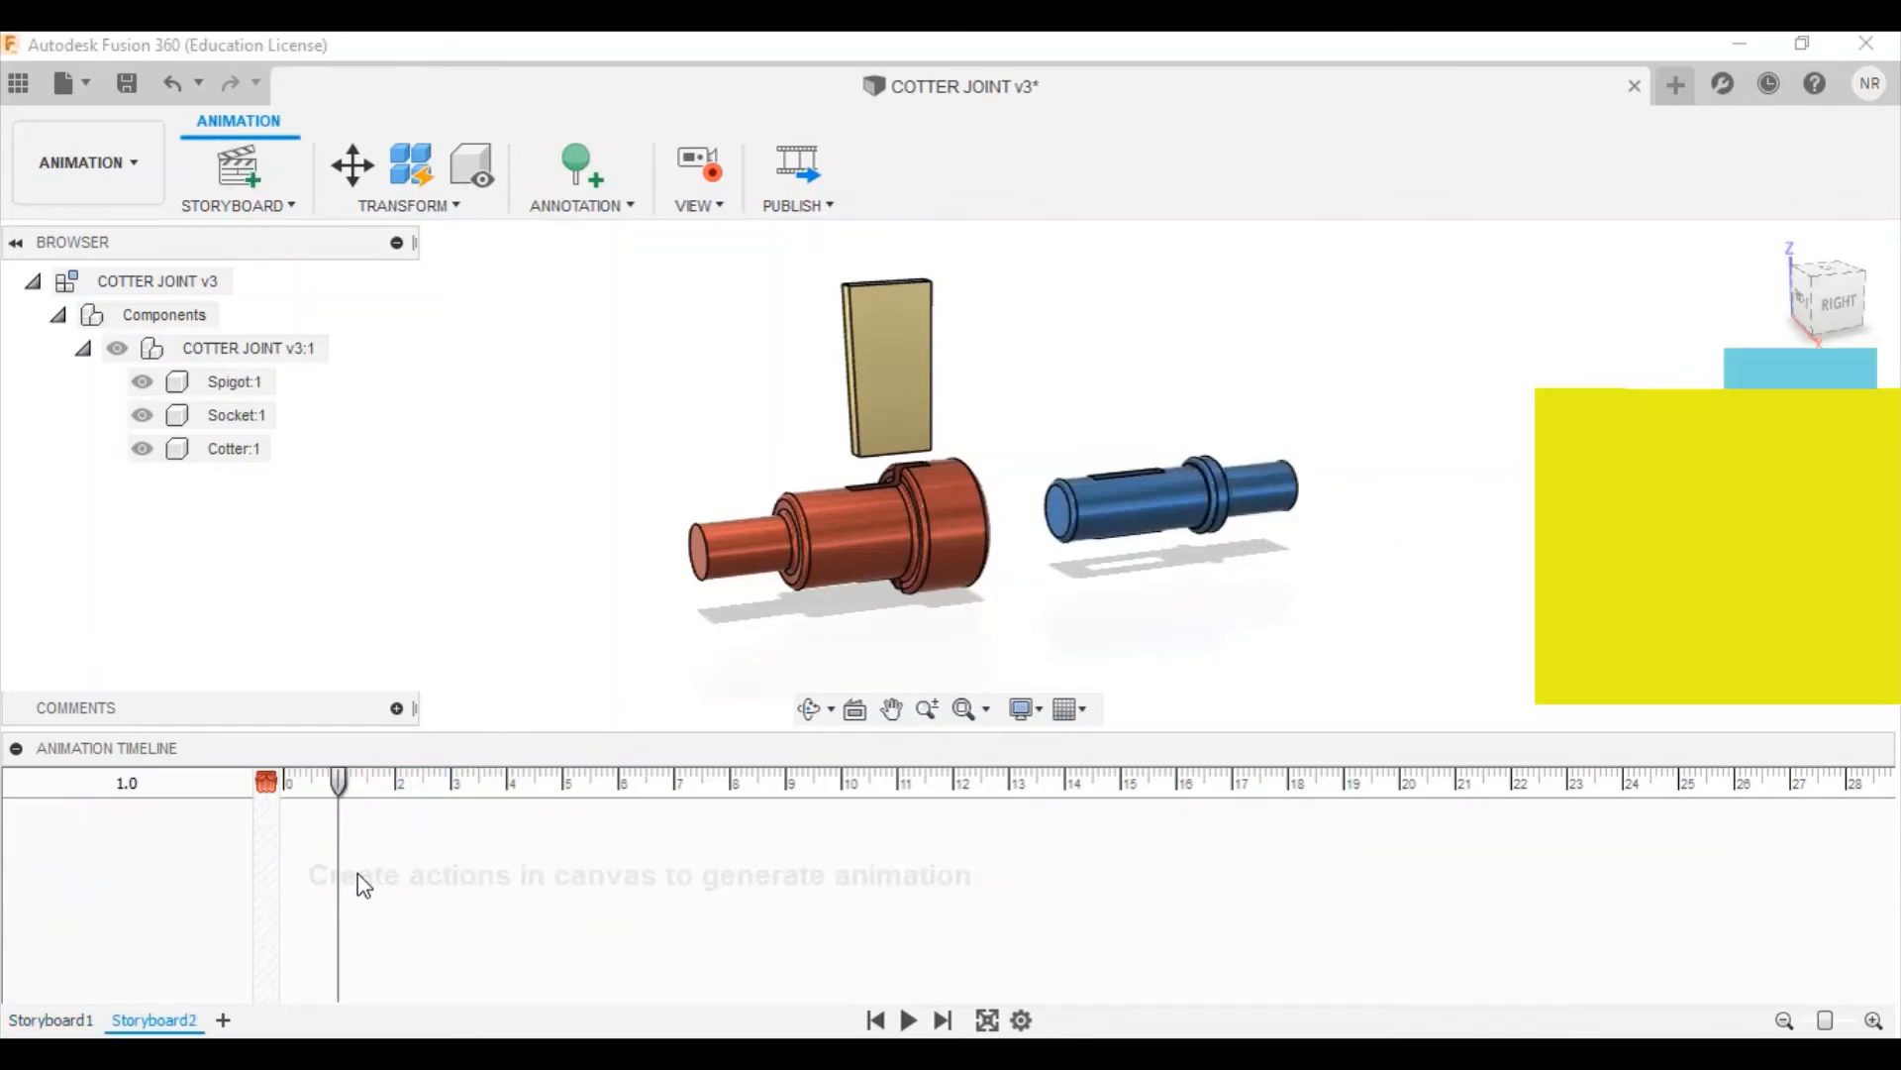
# Duplicate Storyboard1 by copying it and pasting the copy alongside the existing storyboards
pyautogui.click(44, 1020)
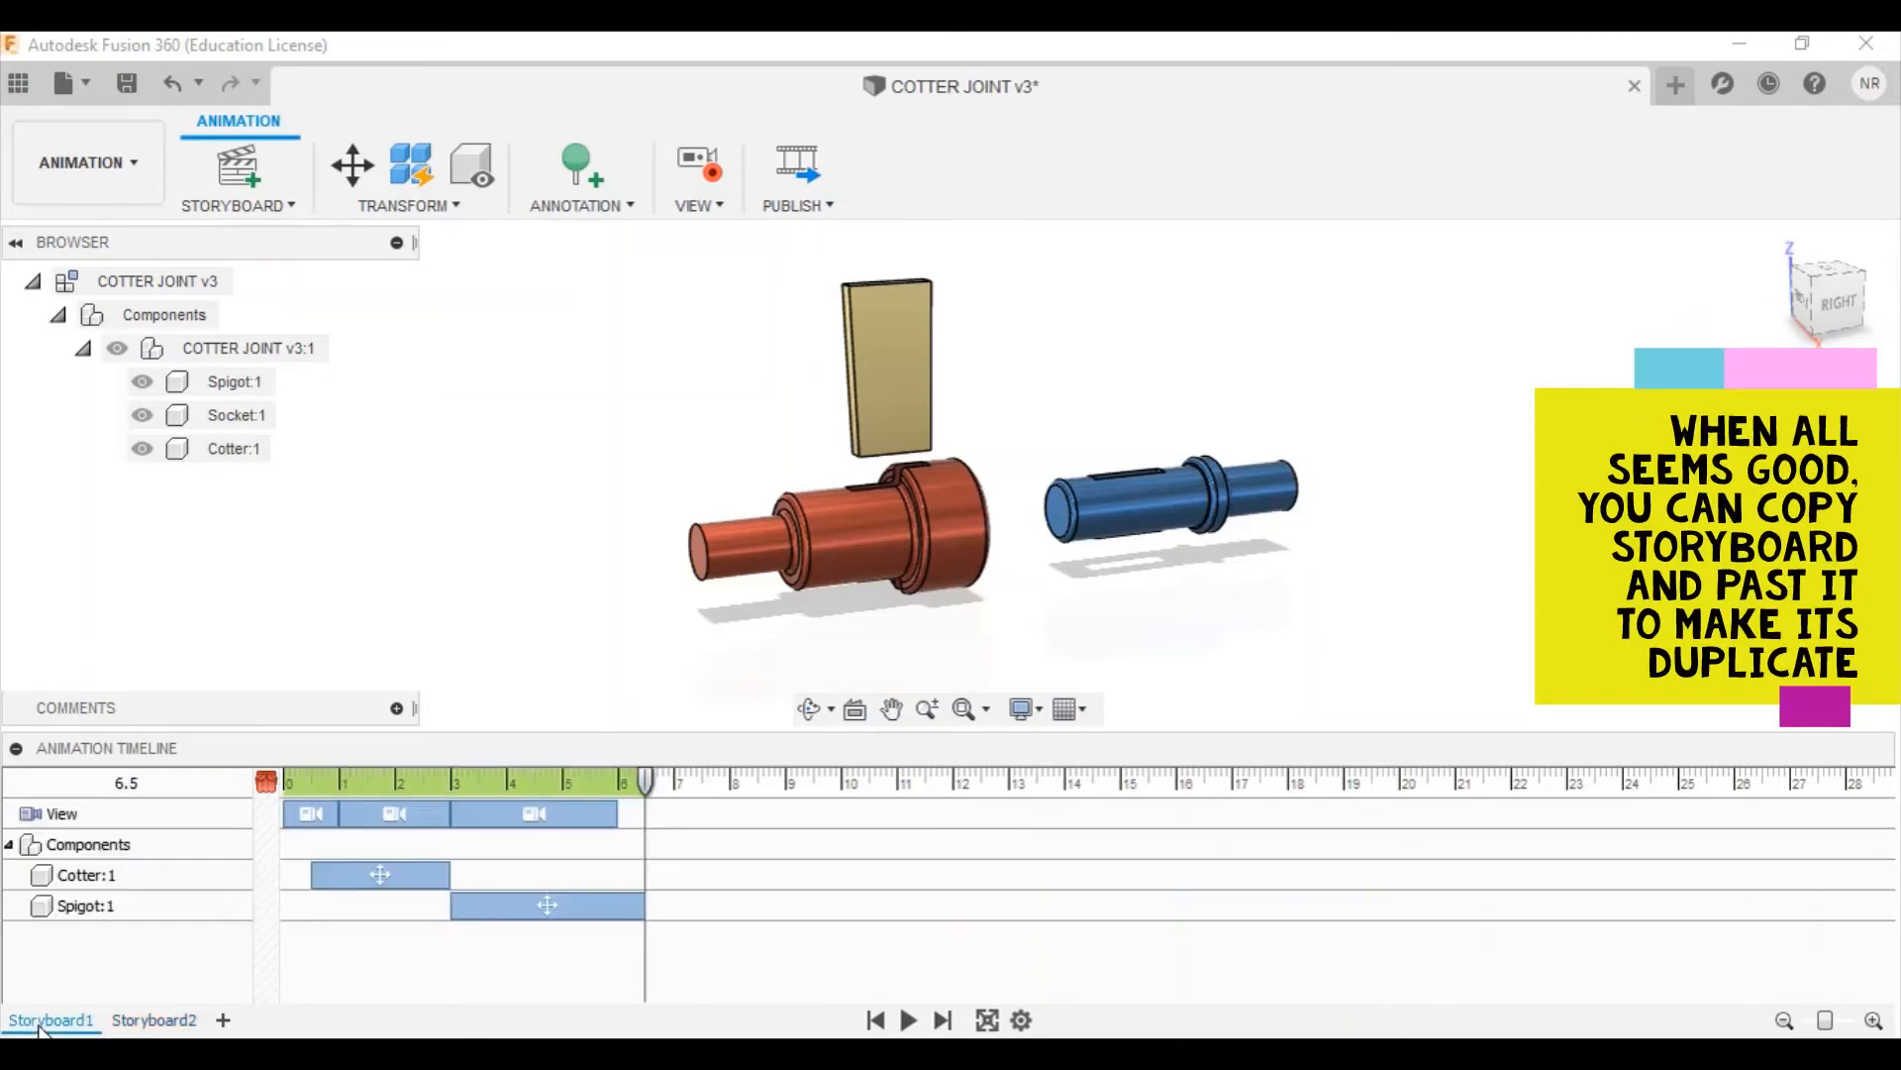
pyautogui.rightClick(40, 1026)
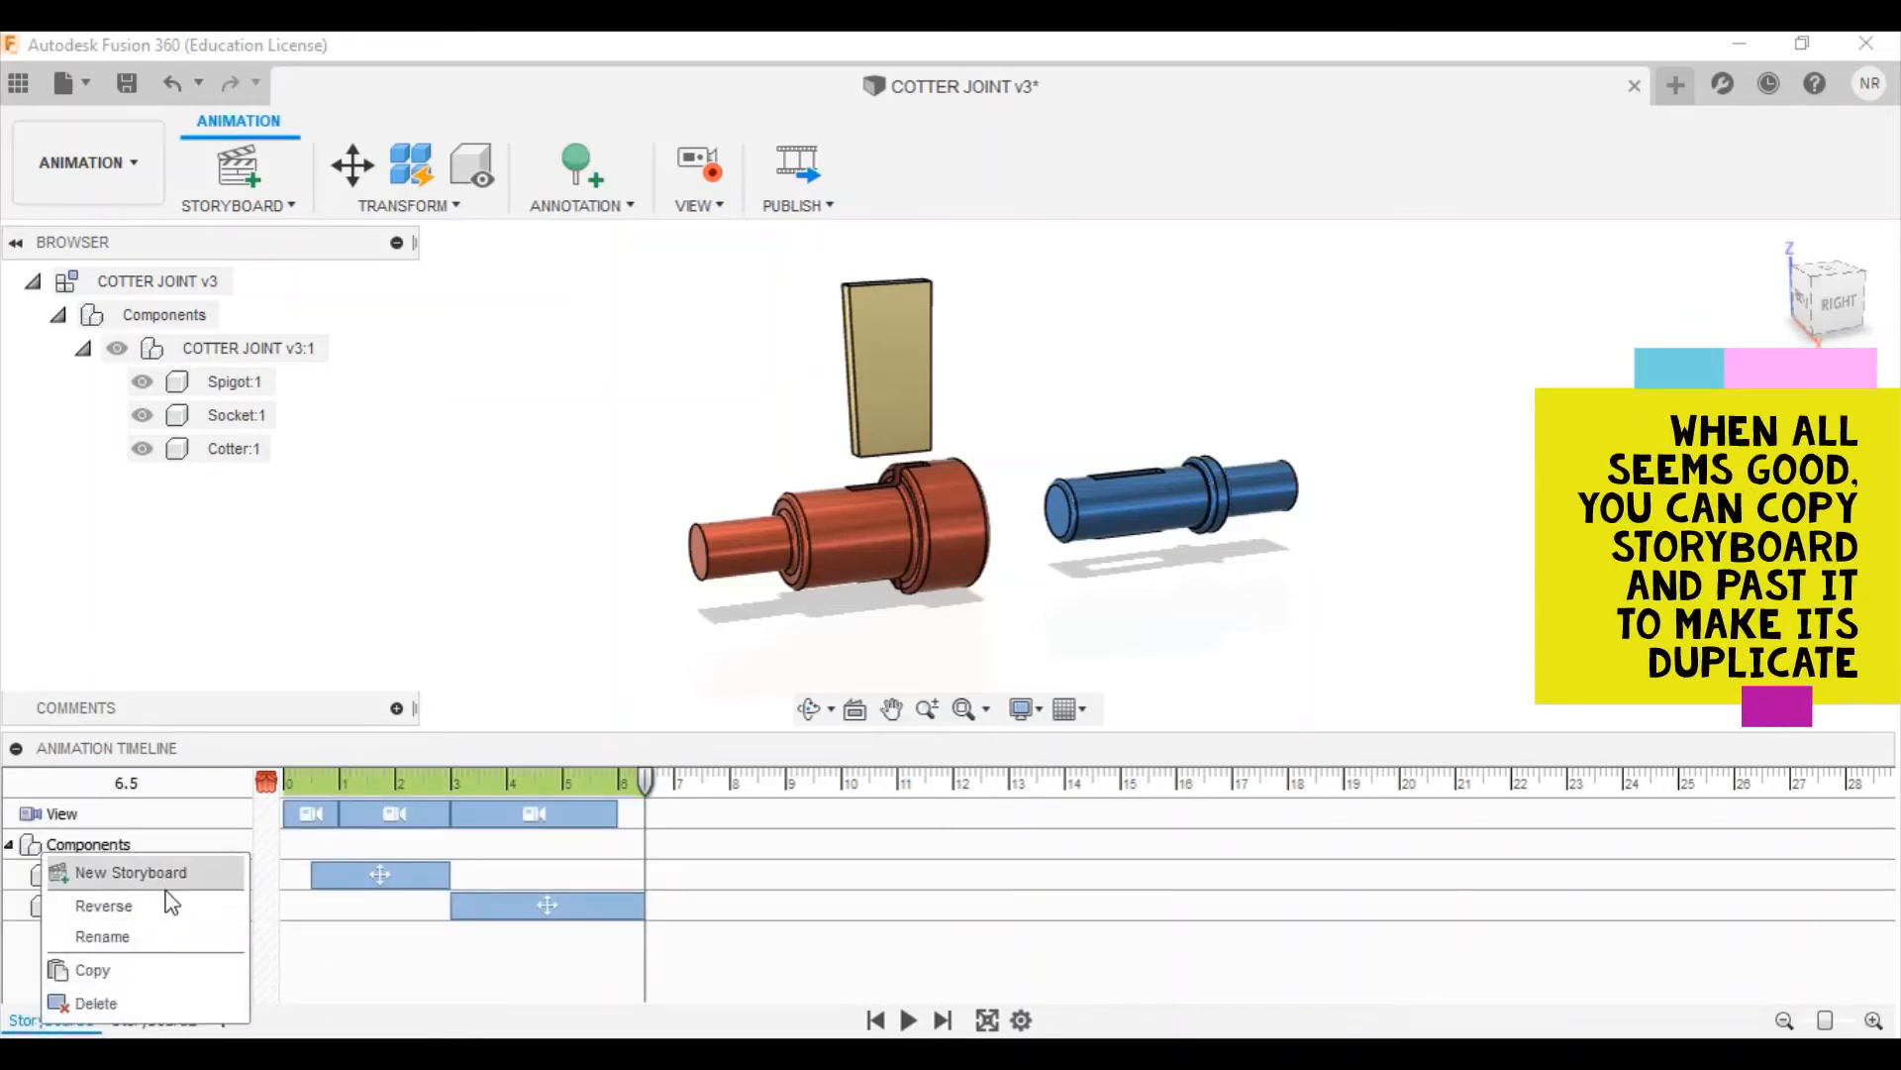
pyautogui.click(157, 972)
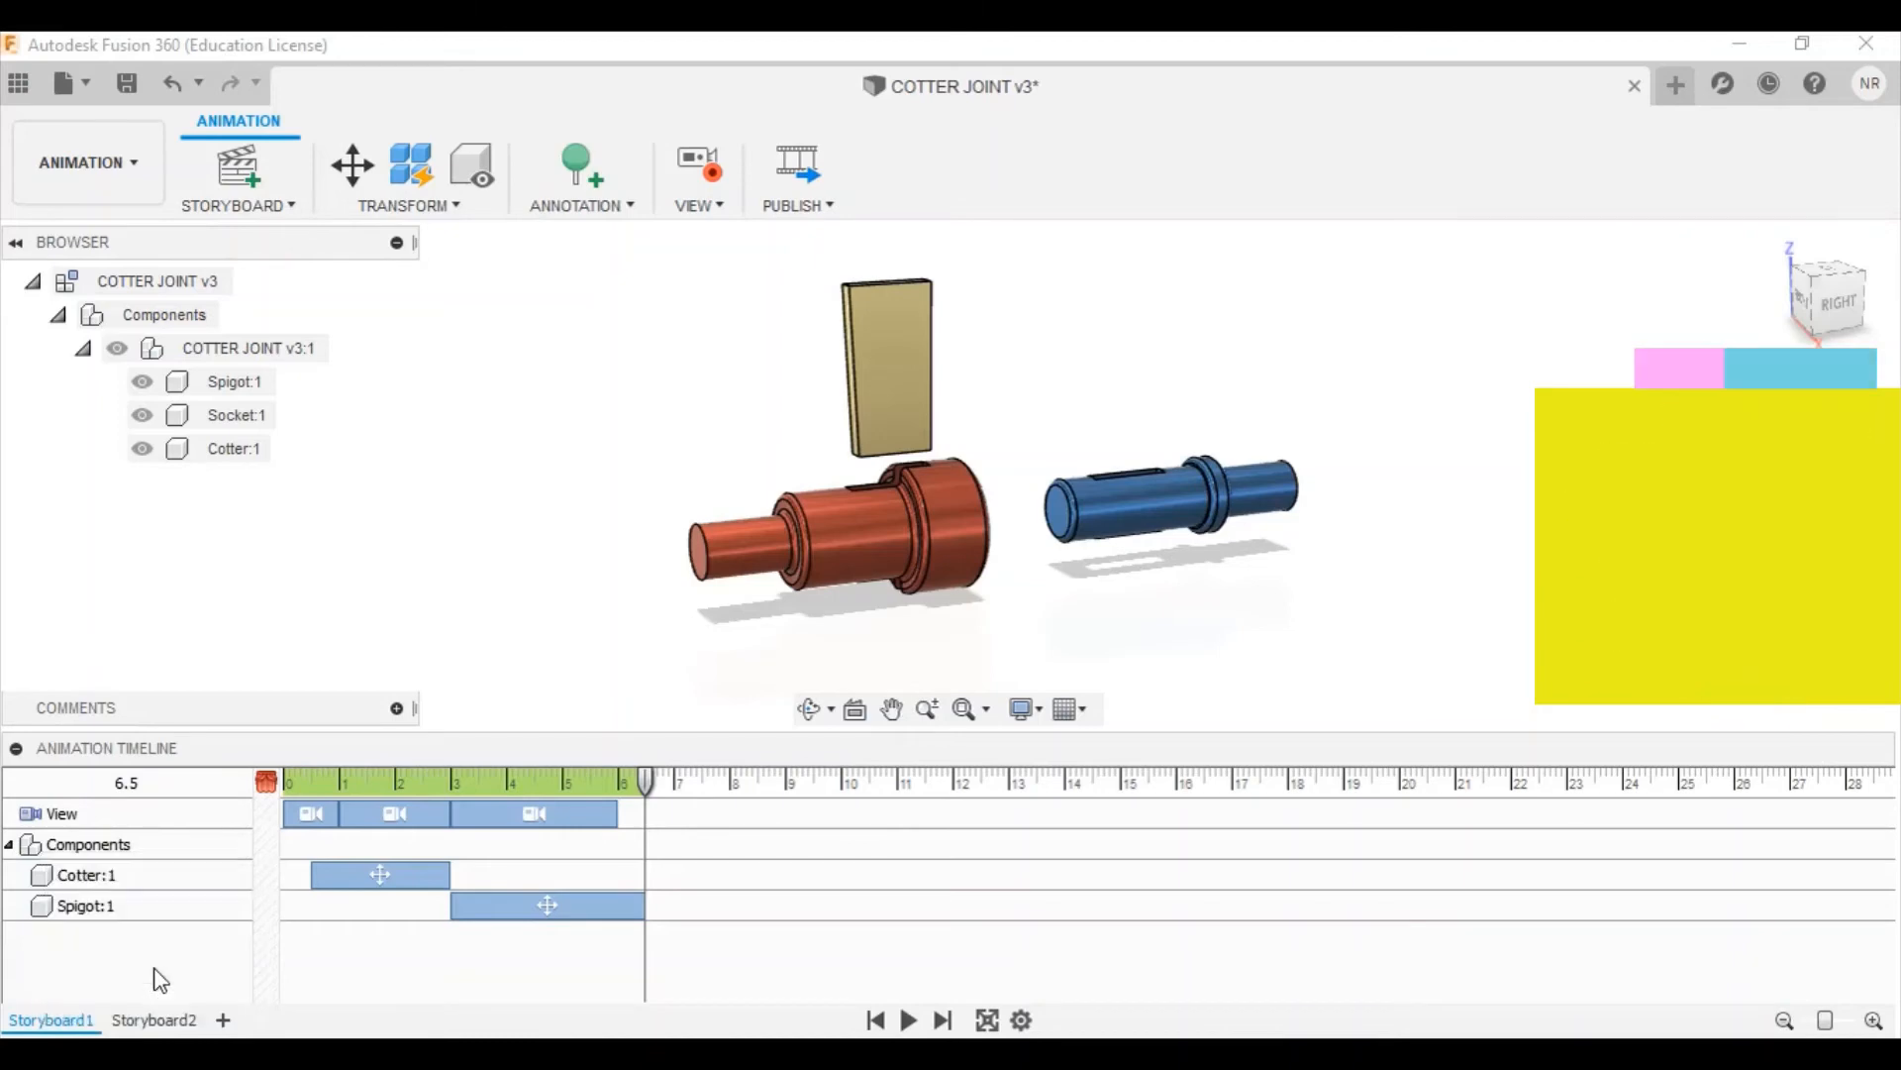
pyautogui.click(152, 1026)
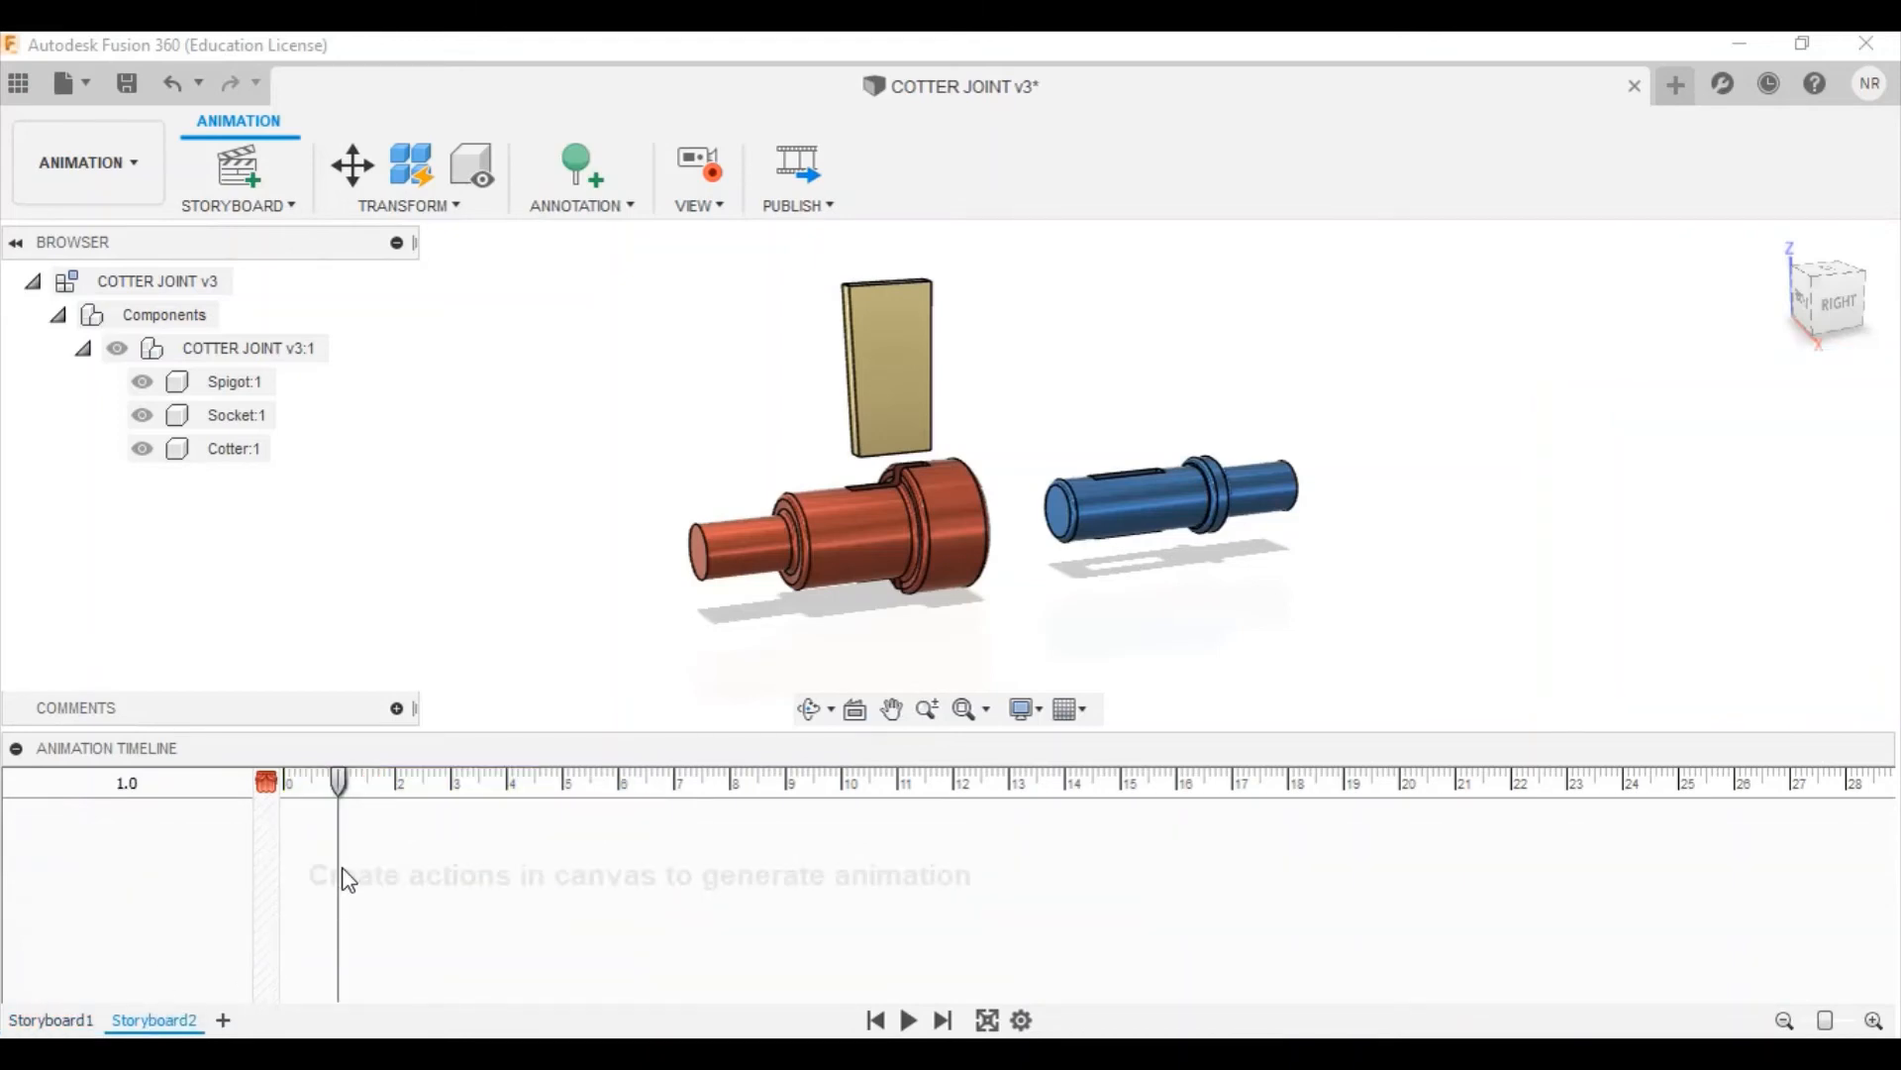
pyautogui.rightClick(175, 1027)
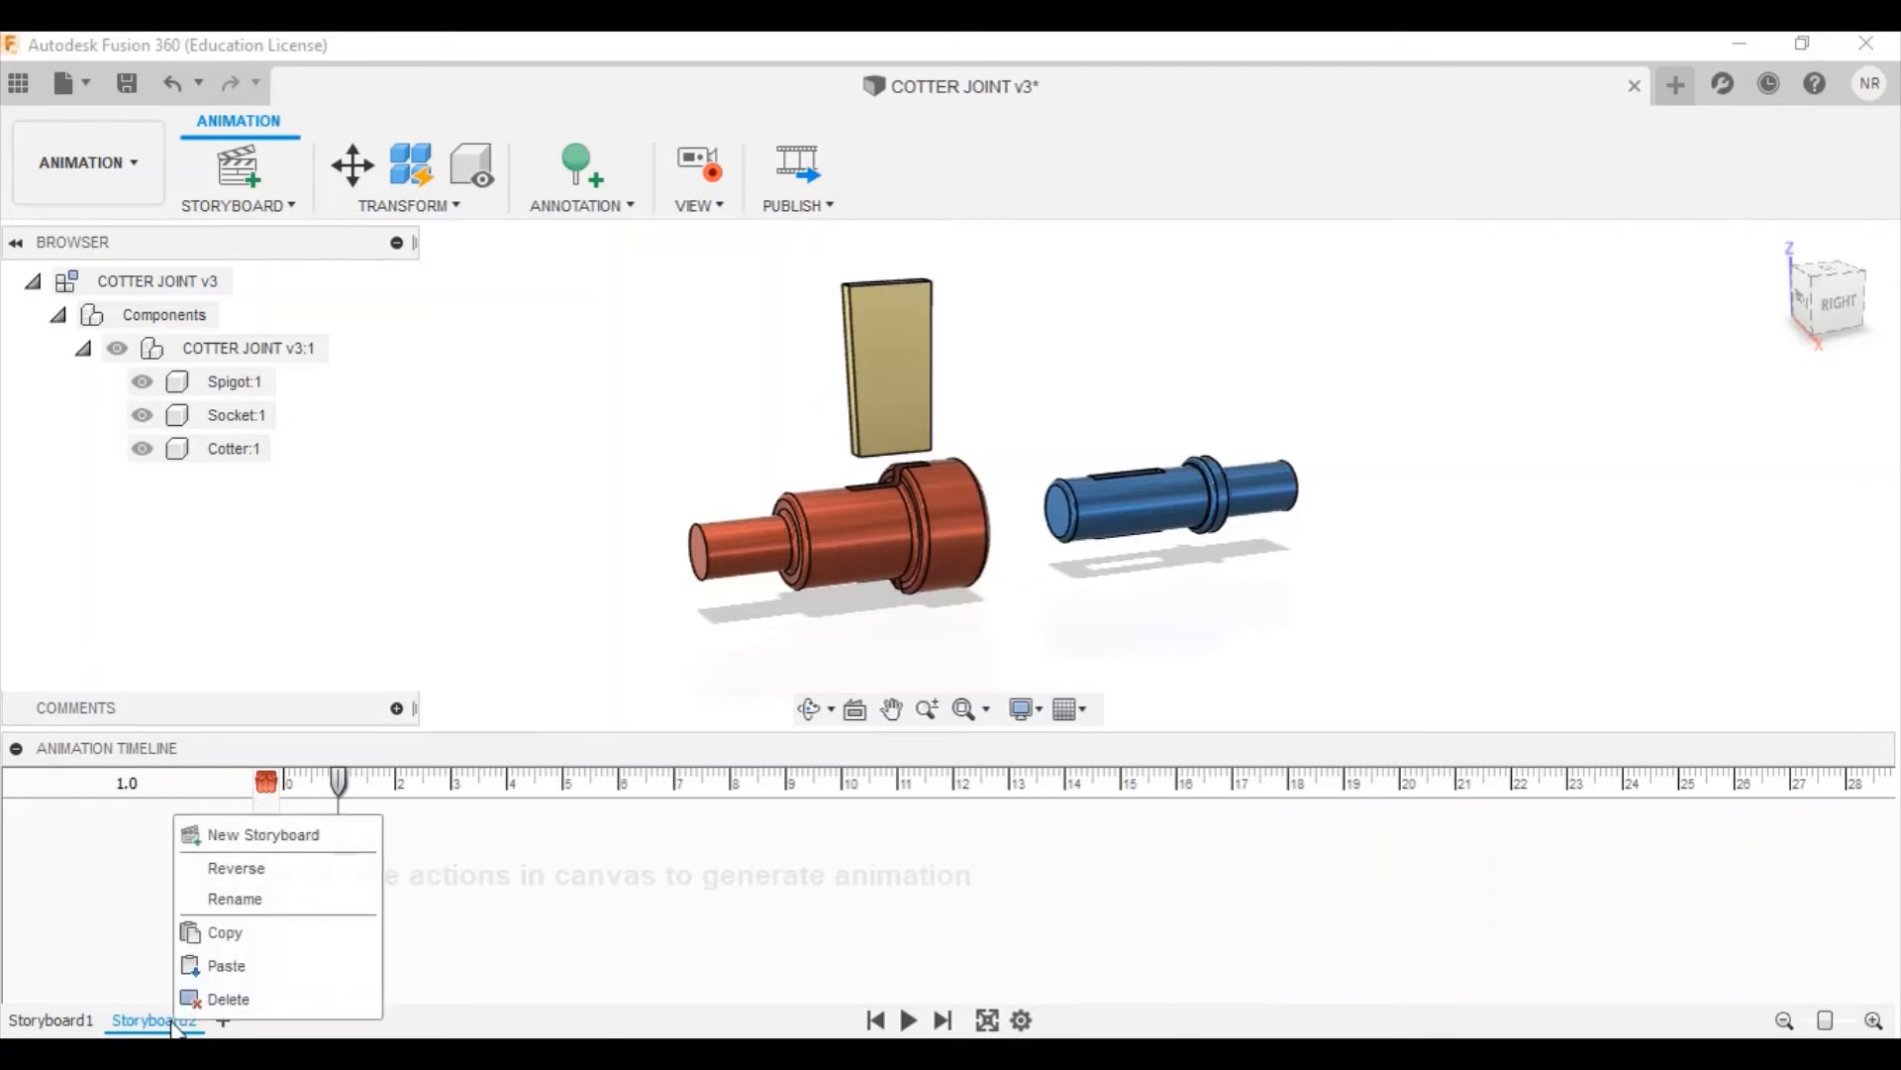
pyautogui.click(225, 963)
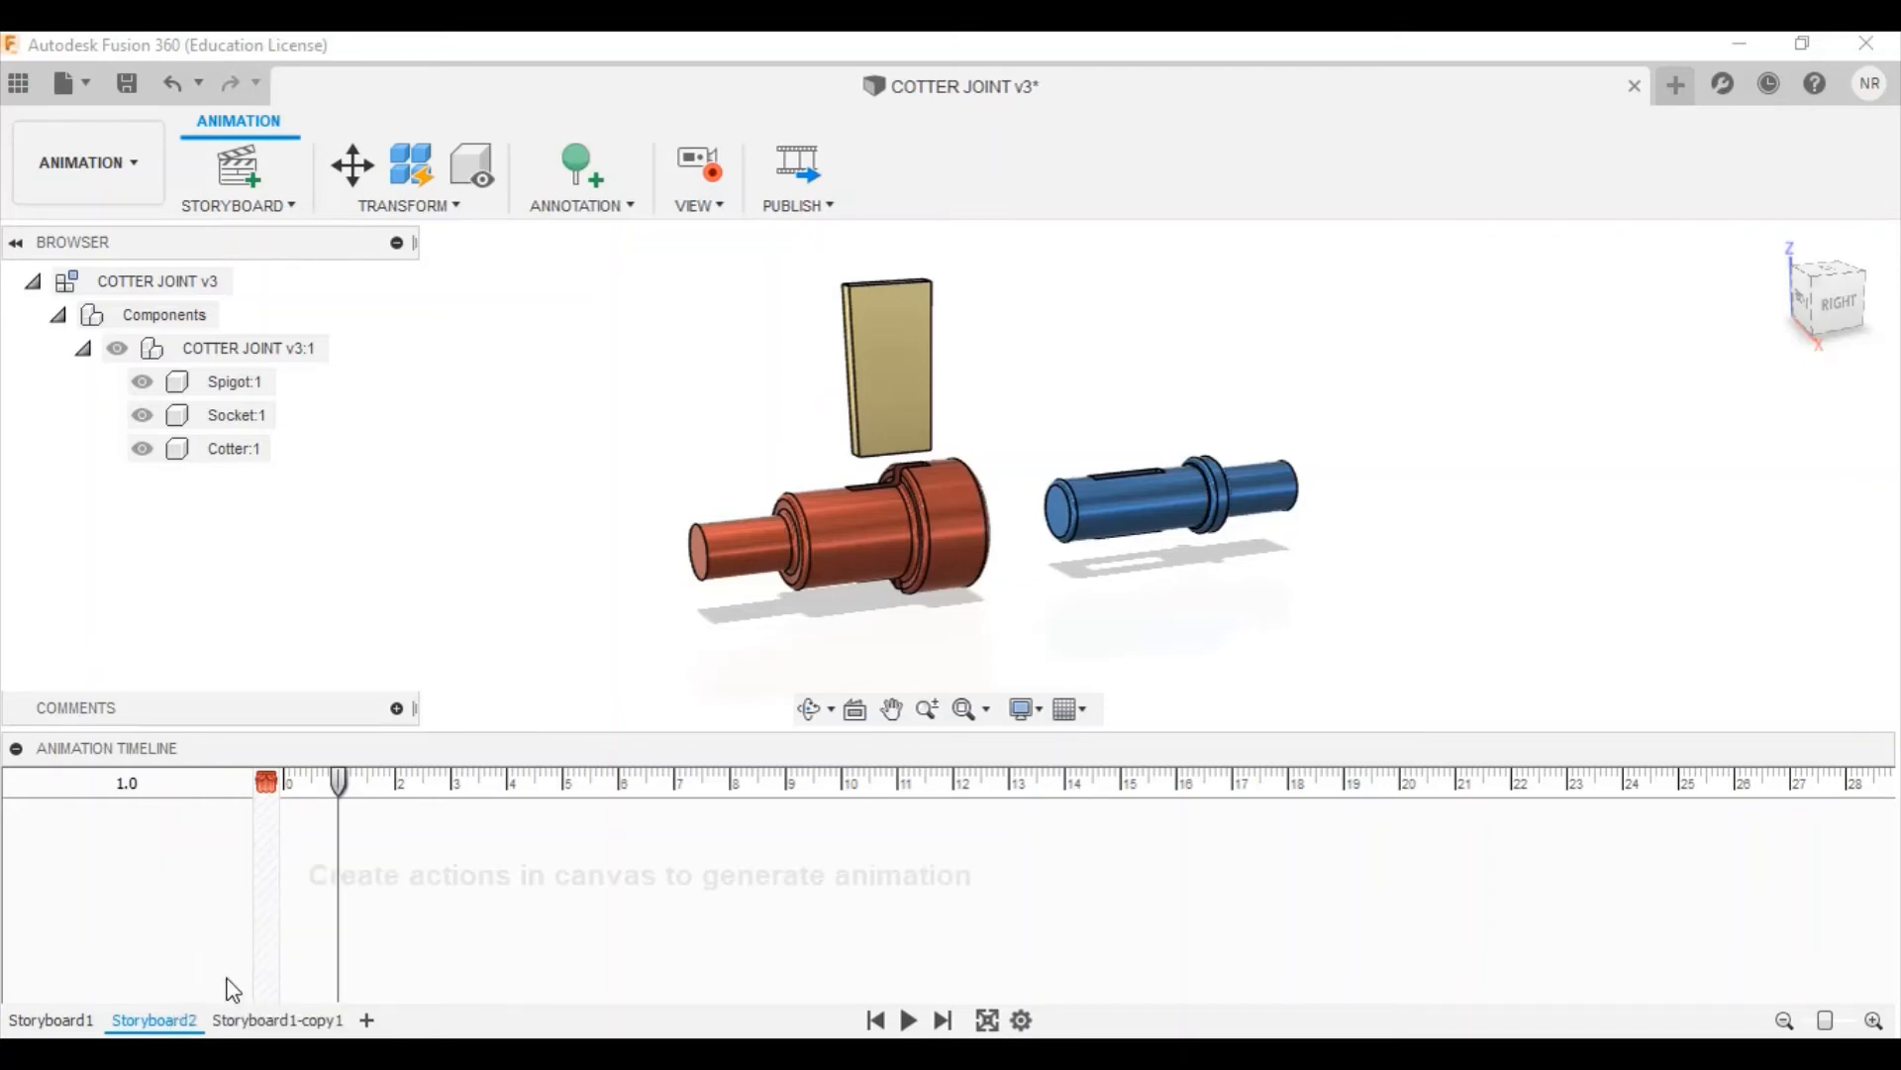
# Reverse the duplicated storyboard so the spigot and cotter move back into the socket
pyautogui.click(262, 1022)
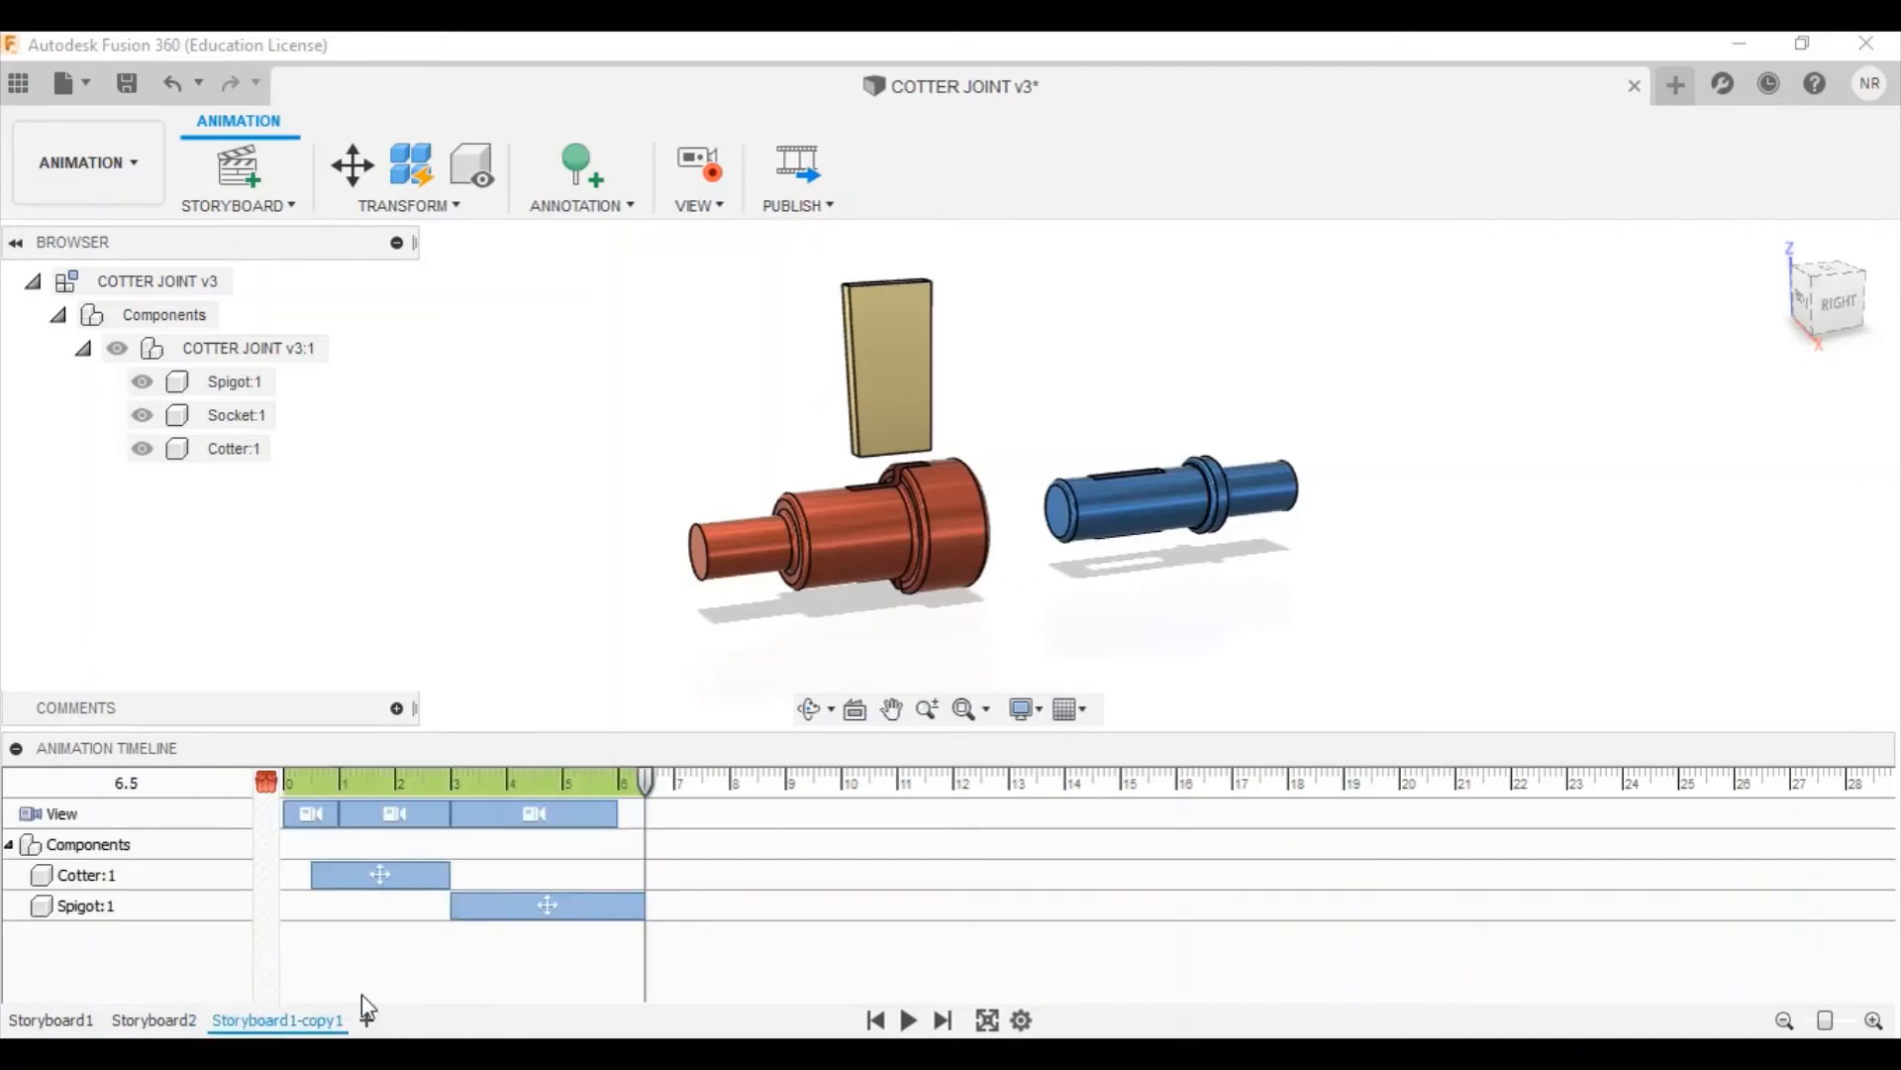
pyautogui.rightClick(326, 1027)
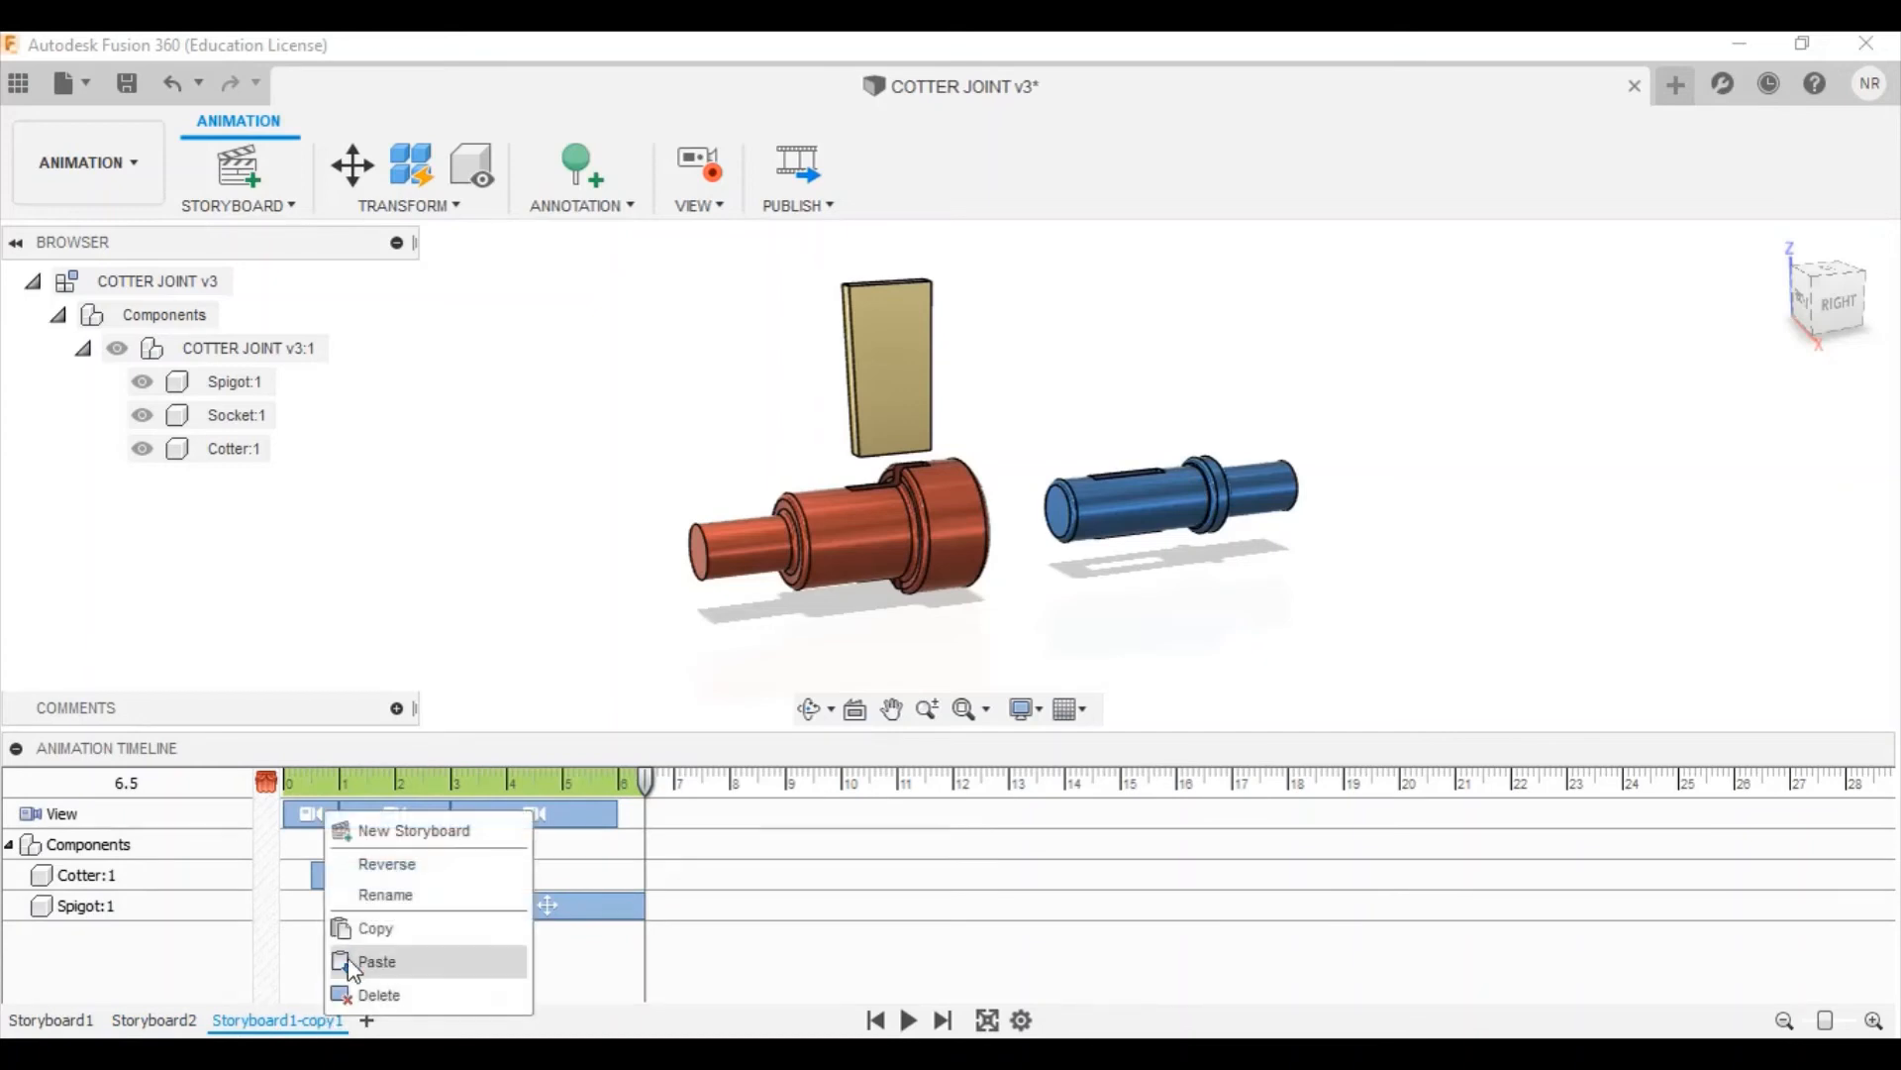
pyautogui.click(412, 867)
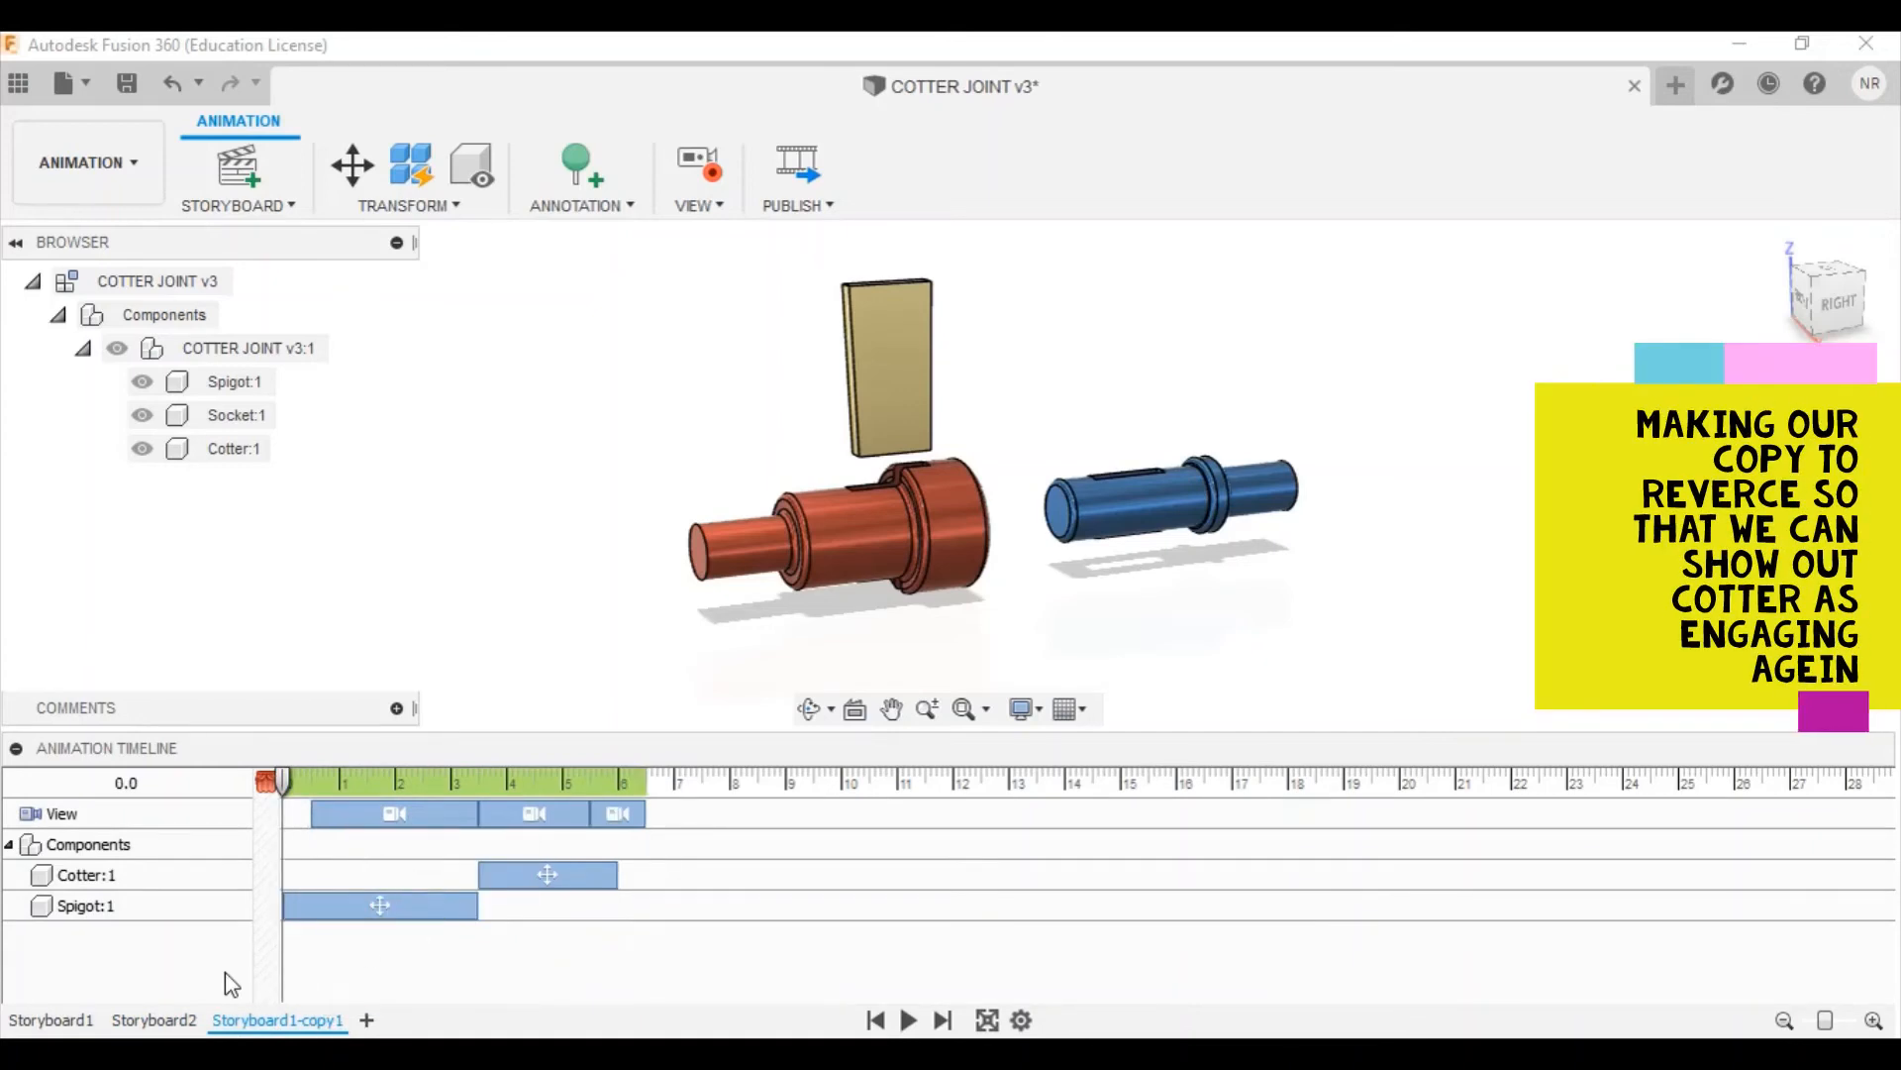
# Delete the empty Storyboard2 and confirm its removal
pyautogui.click(182, 1022)
pyautogui.rightClick(182, 1027)
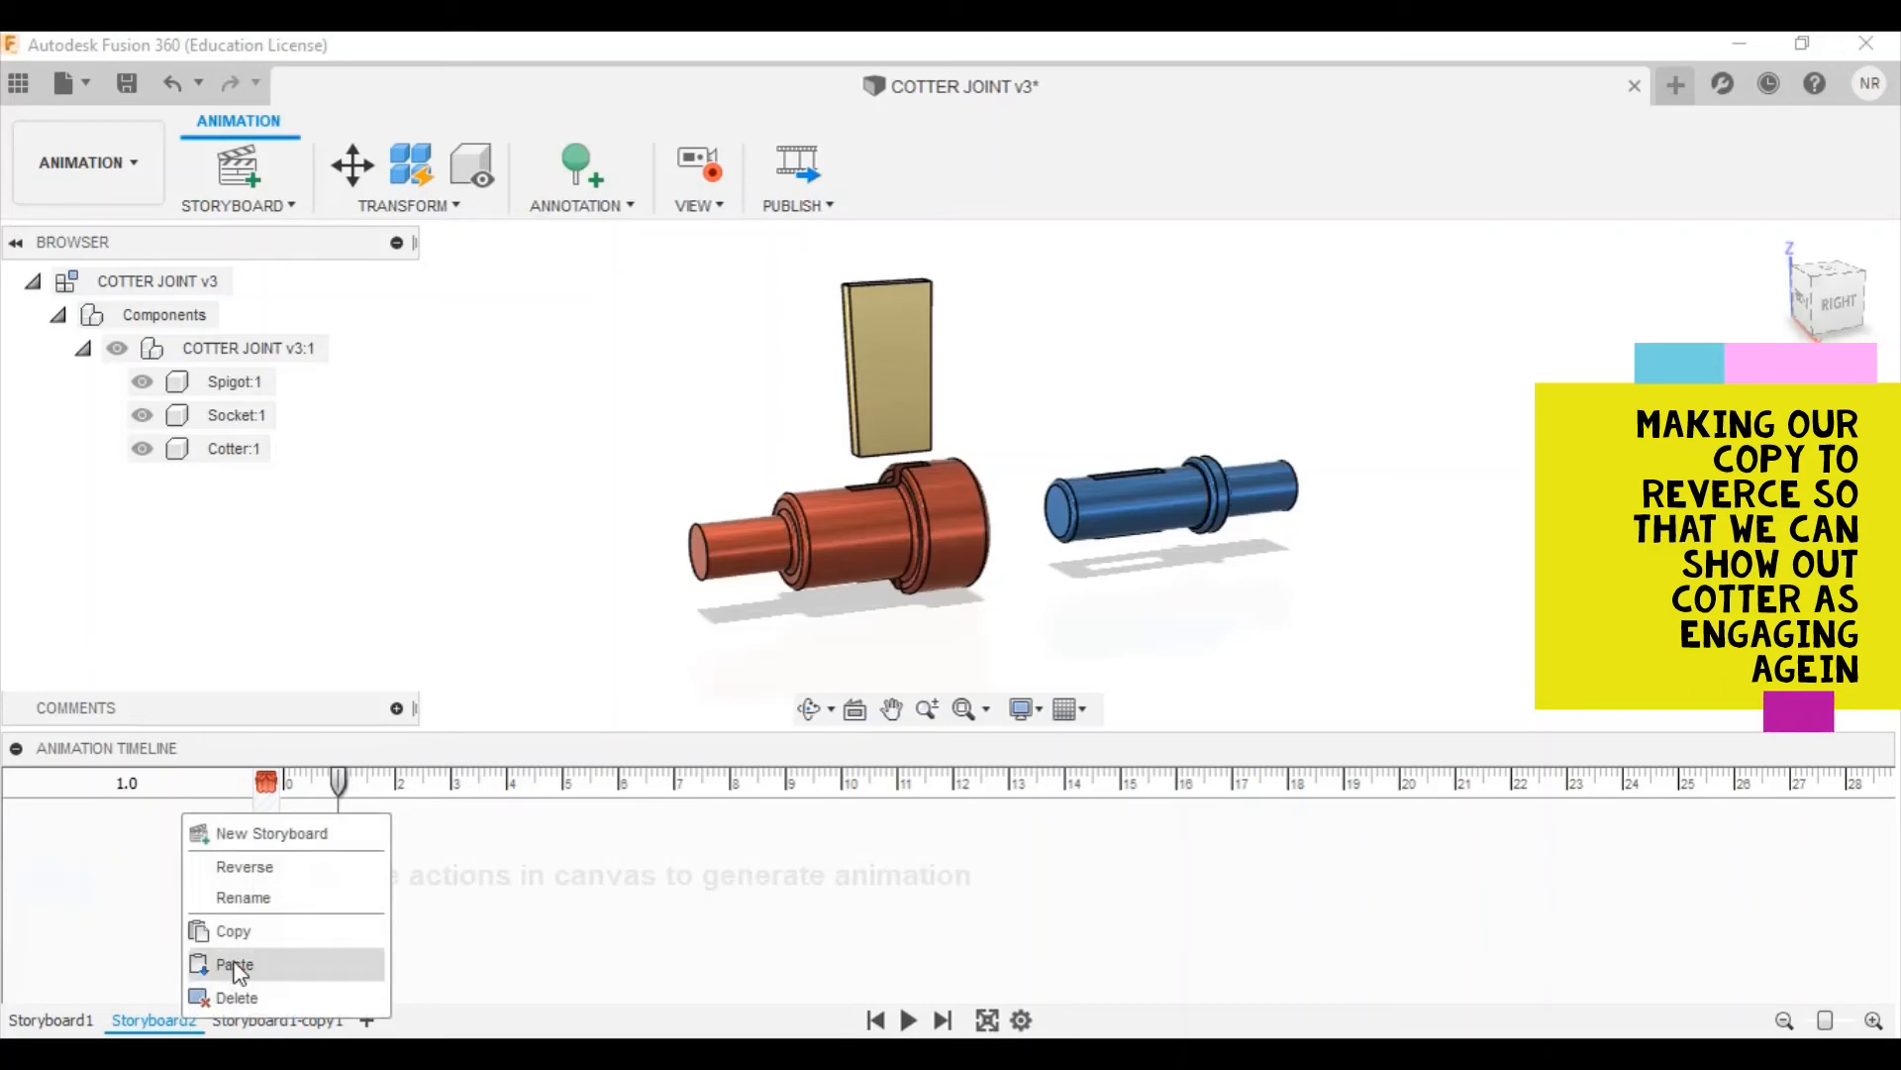
pyautogui.click(237, 995)
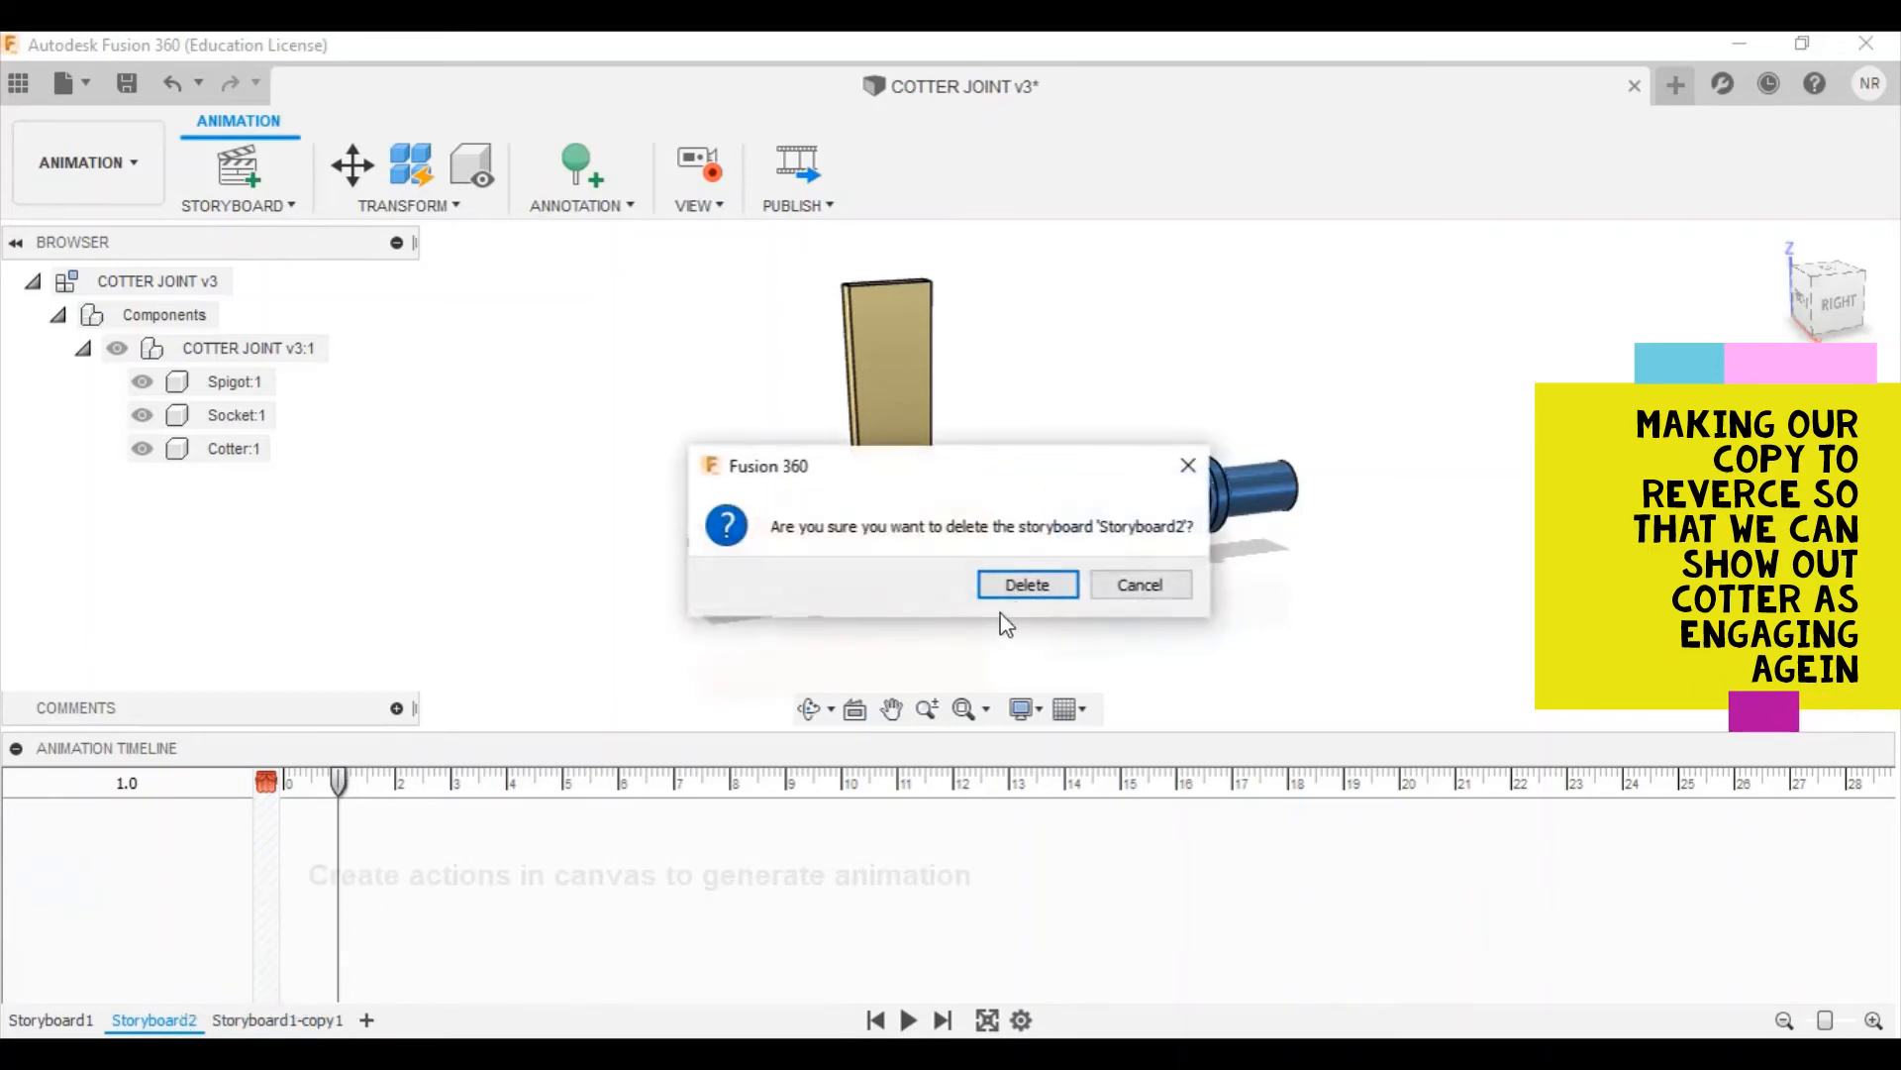
pyautogui.click(1033, 586)
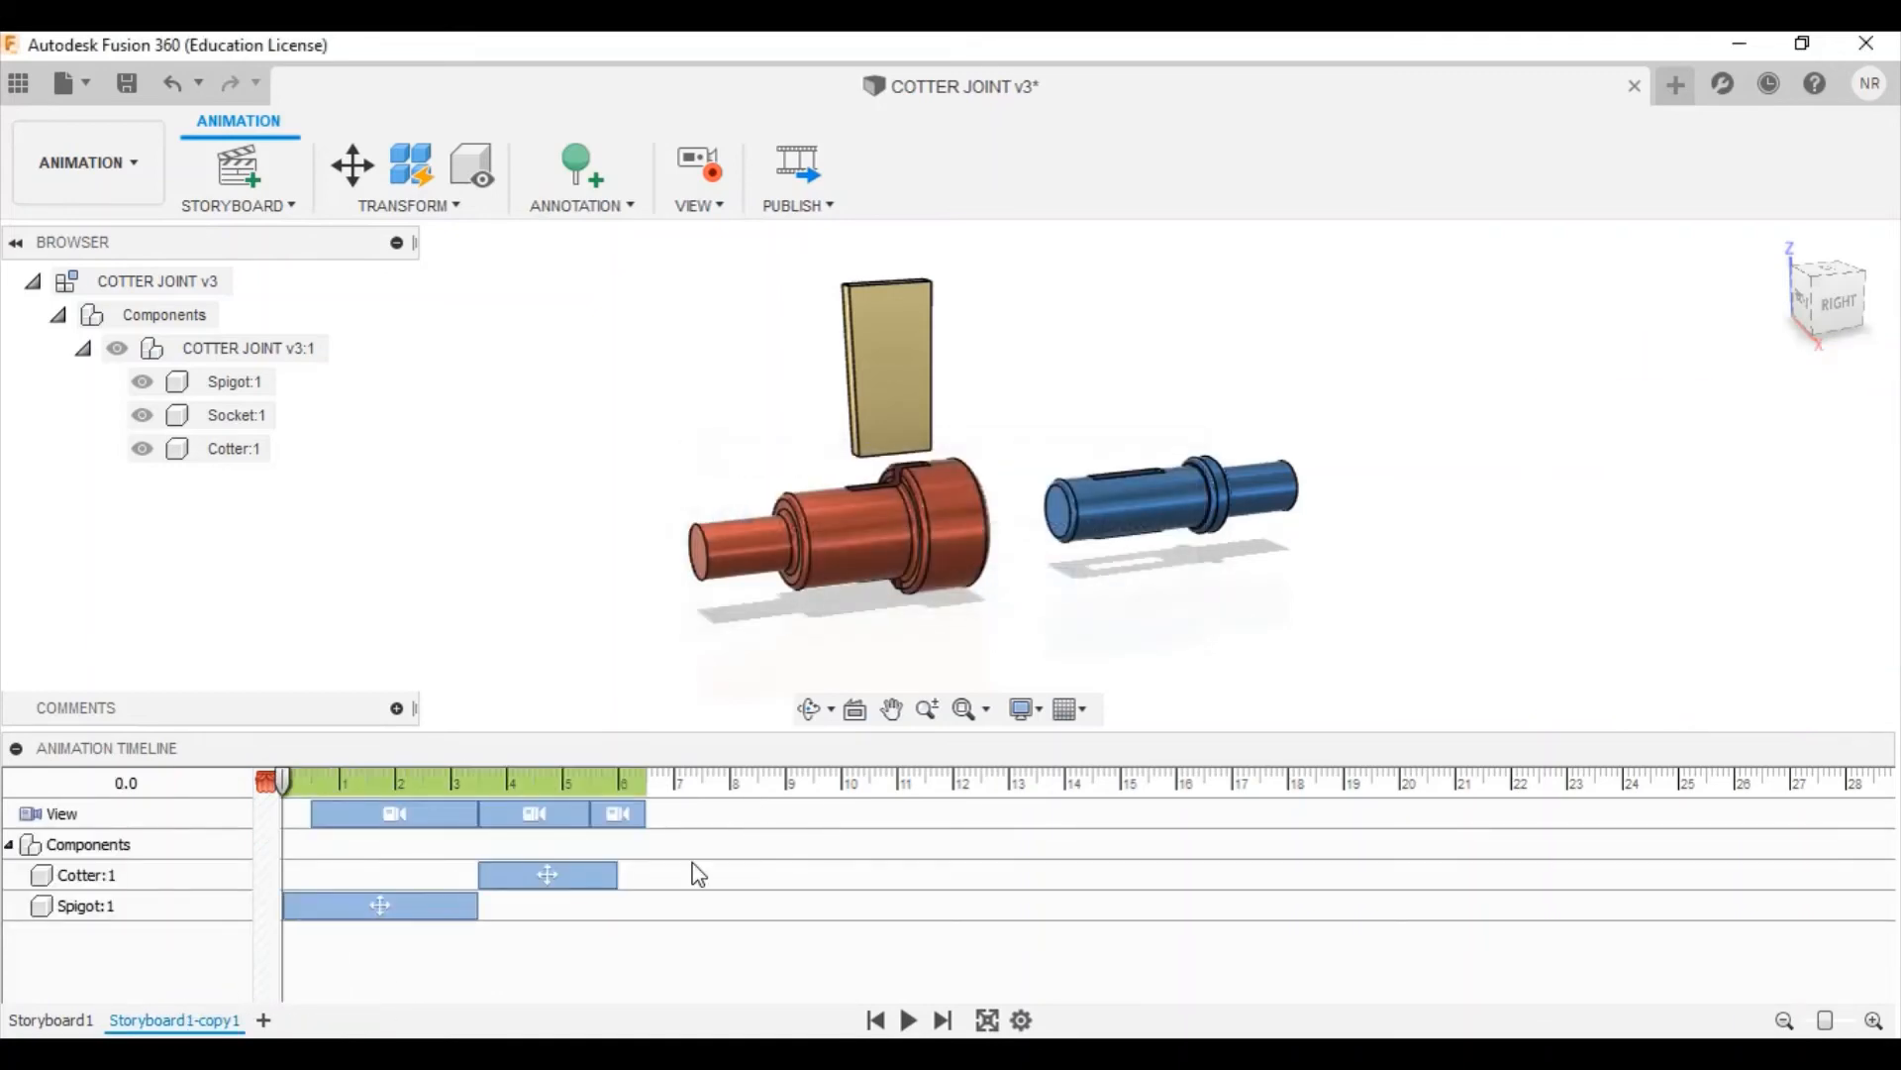
# Review Storyboard1 from its start and the reversed copy through to its end
pyautogui.click(70, 1021)
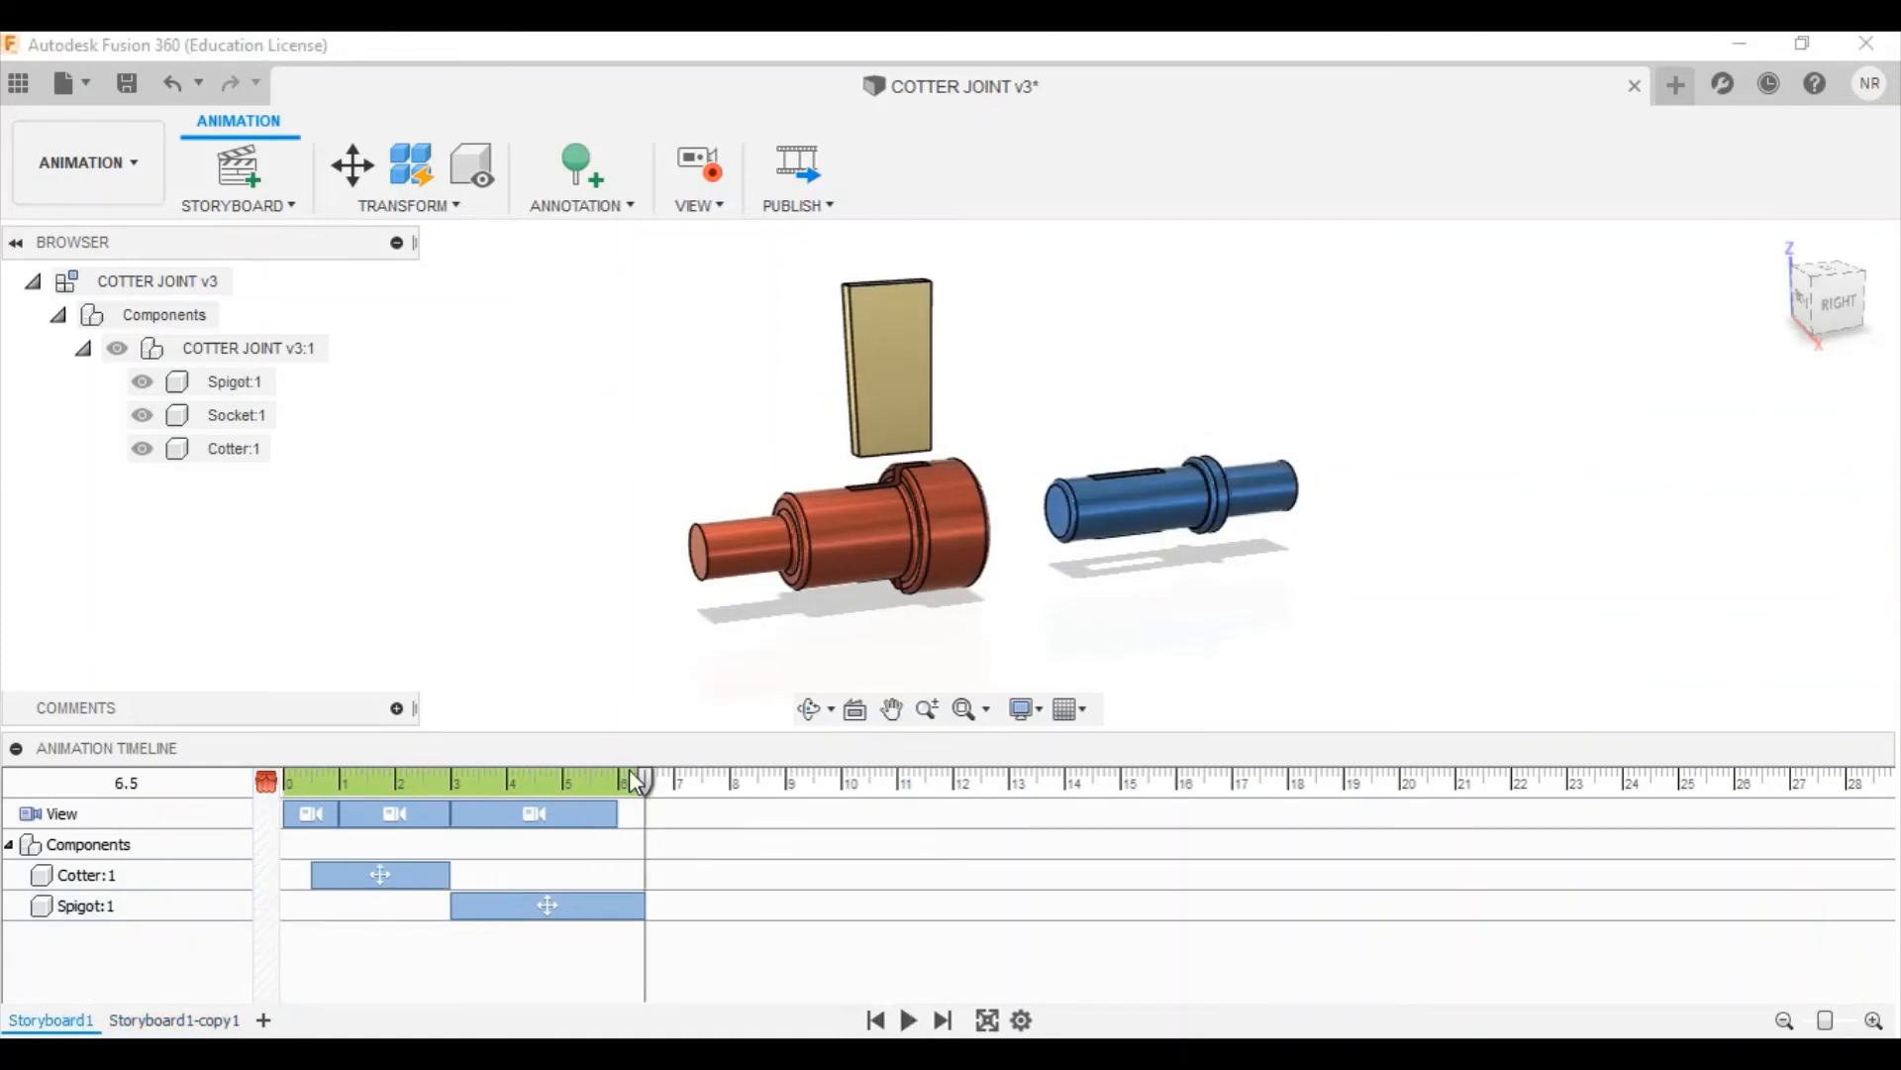
pyautogui.moveTo(646, 787); pyautogui.dragTo(285, 755)
pyautogui.click(179, 1020)
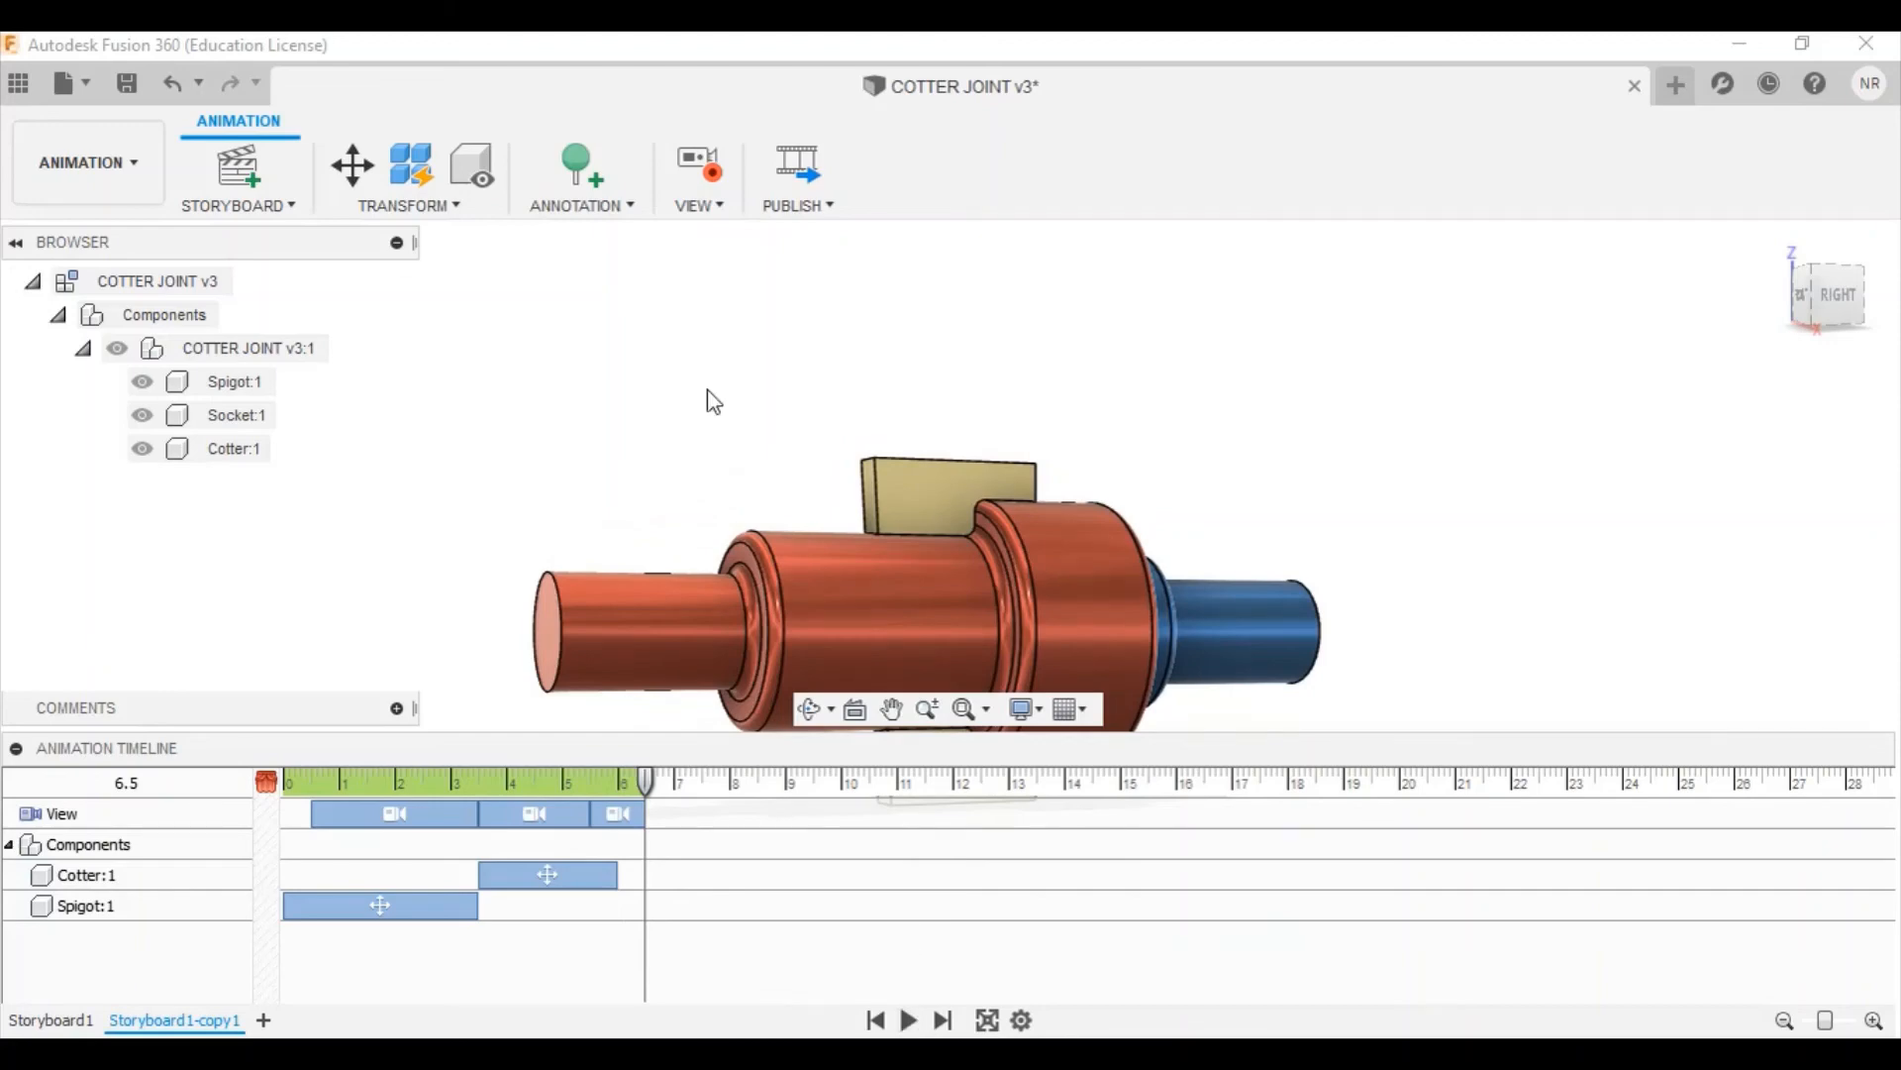
# Save the cotter joint design with the version description User Saved
pyautogui.click(129, 84)
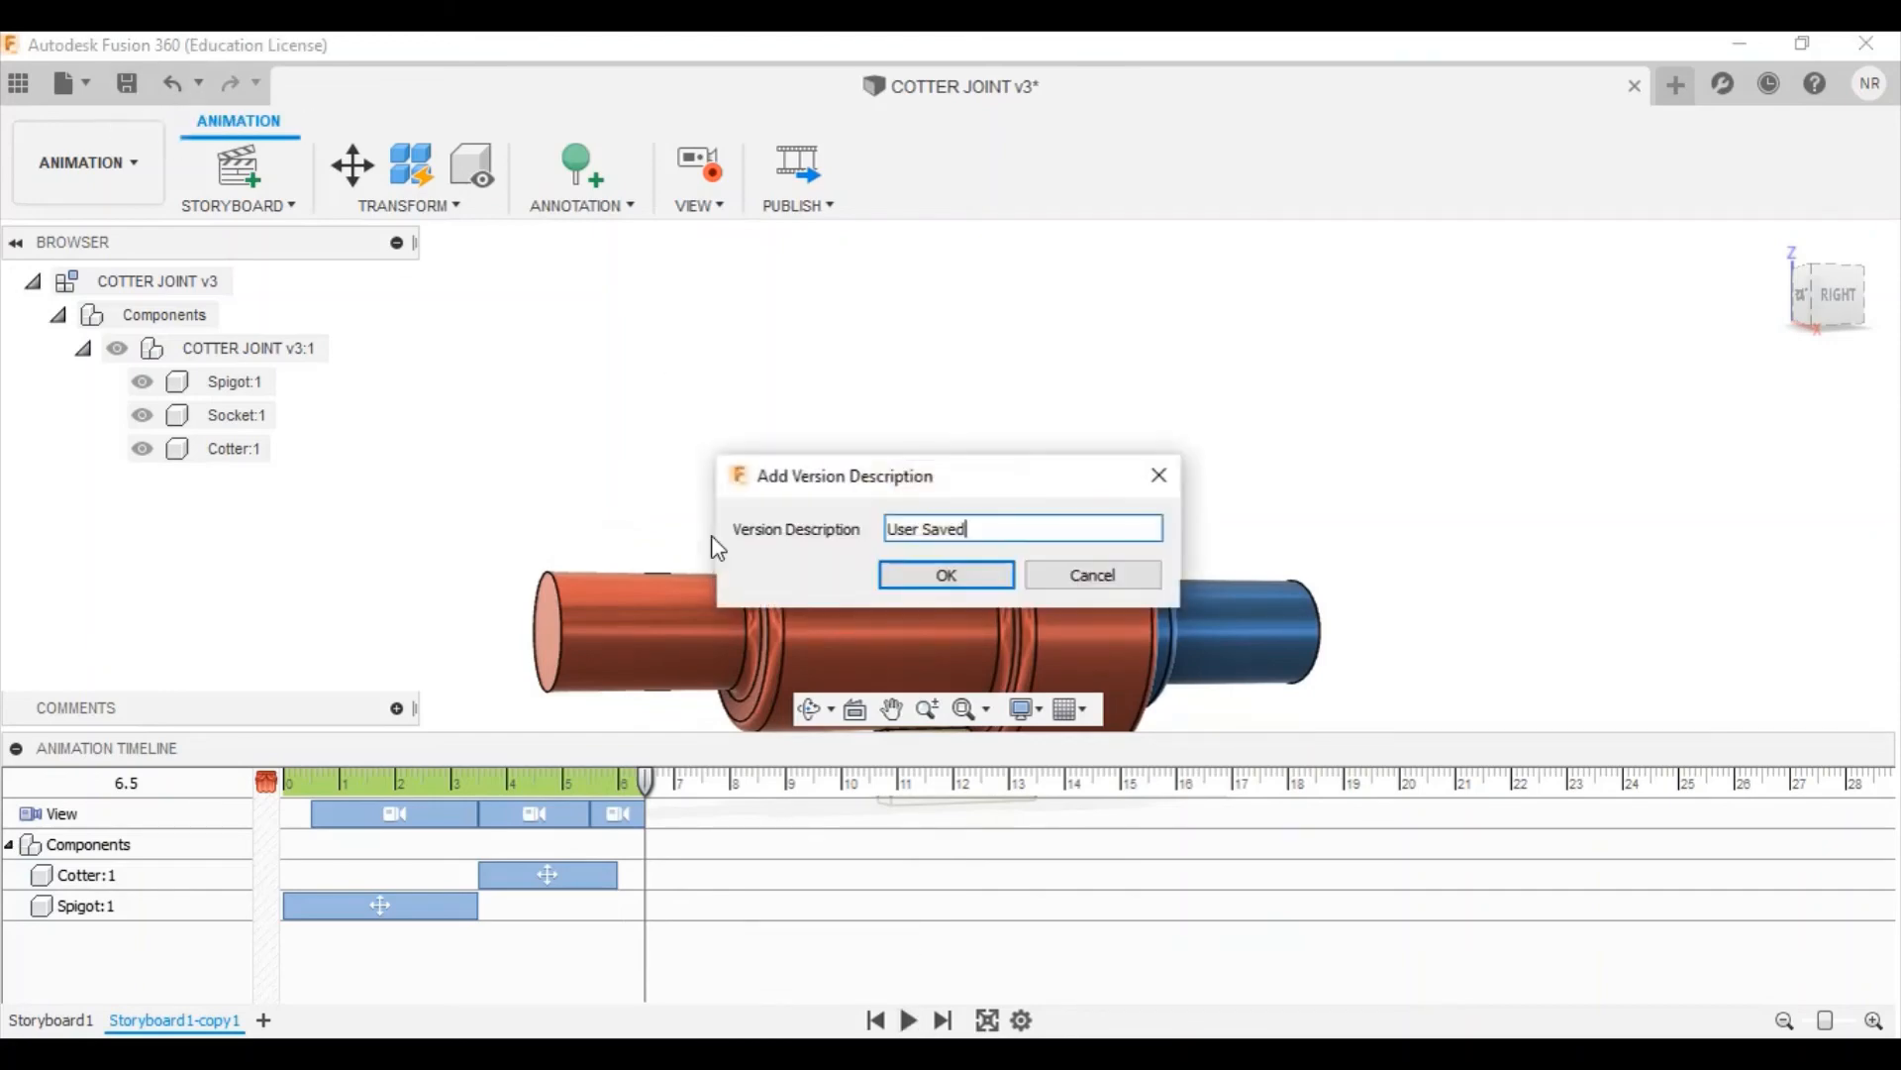
pyautogui.click(905, 579)
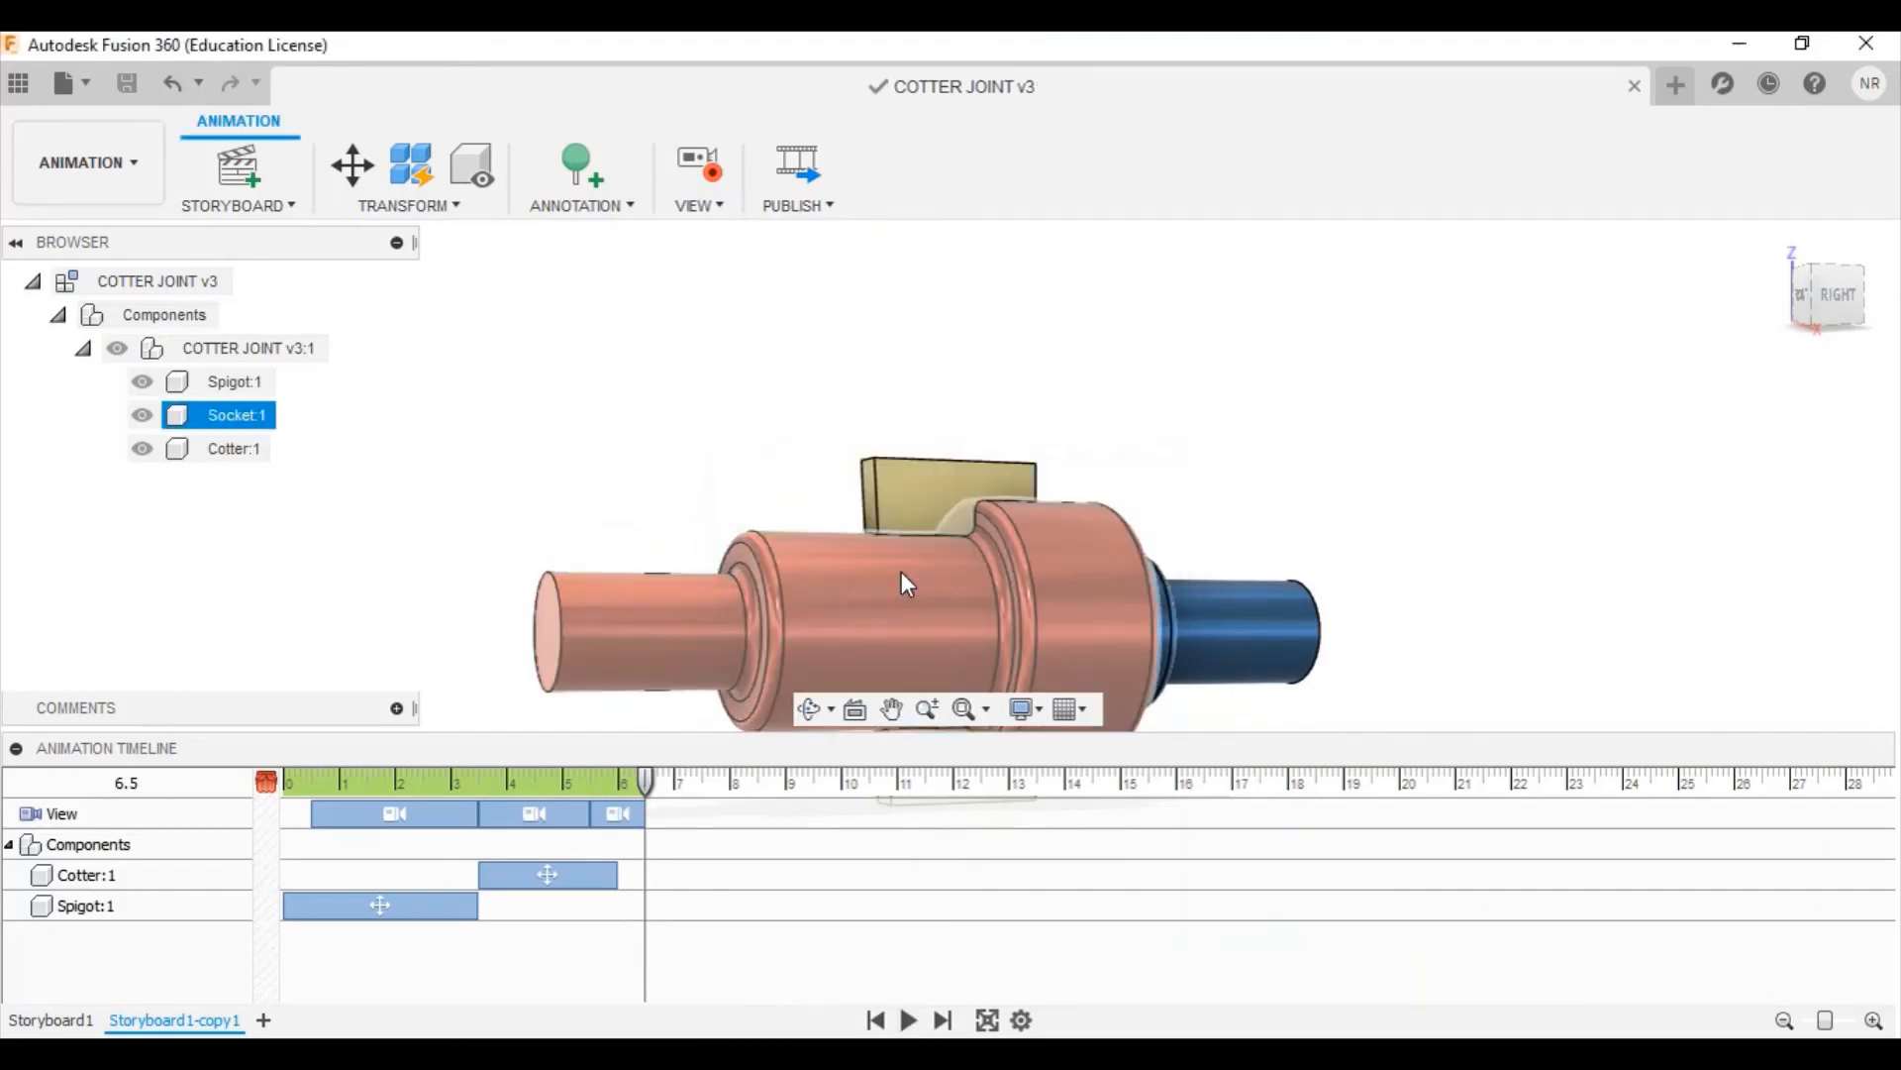